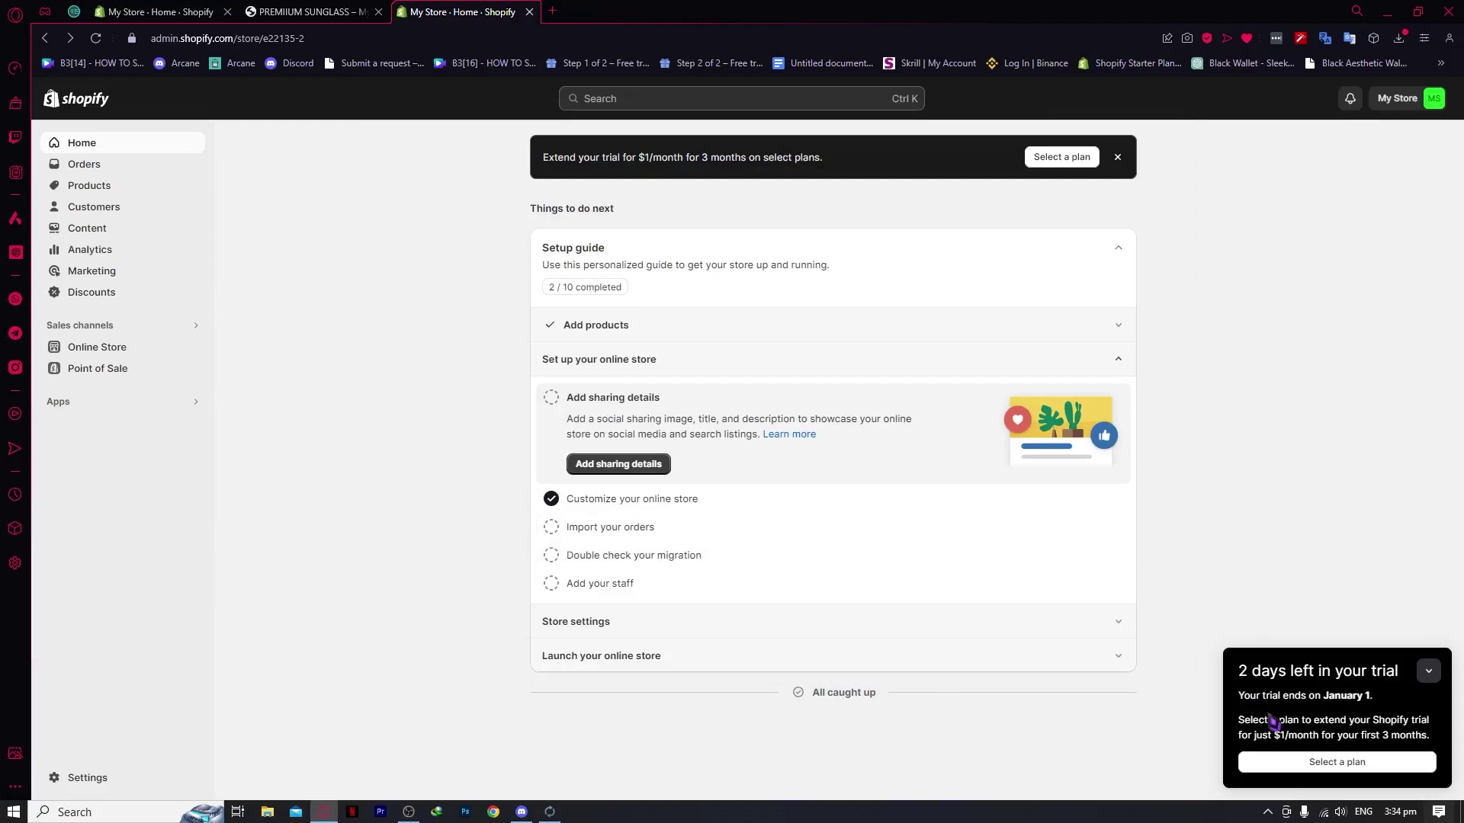
Look over the plan selection page, highlighting the Advanced plan name
{"action": "left_click", "coordinate": [1297, 762]}
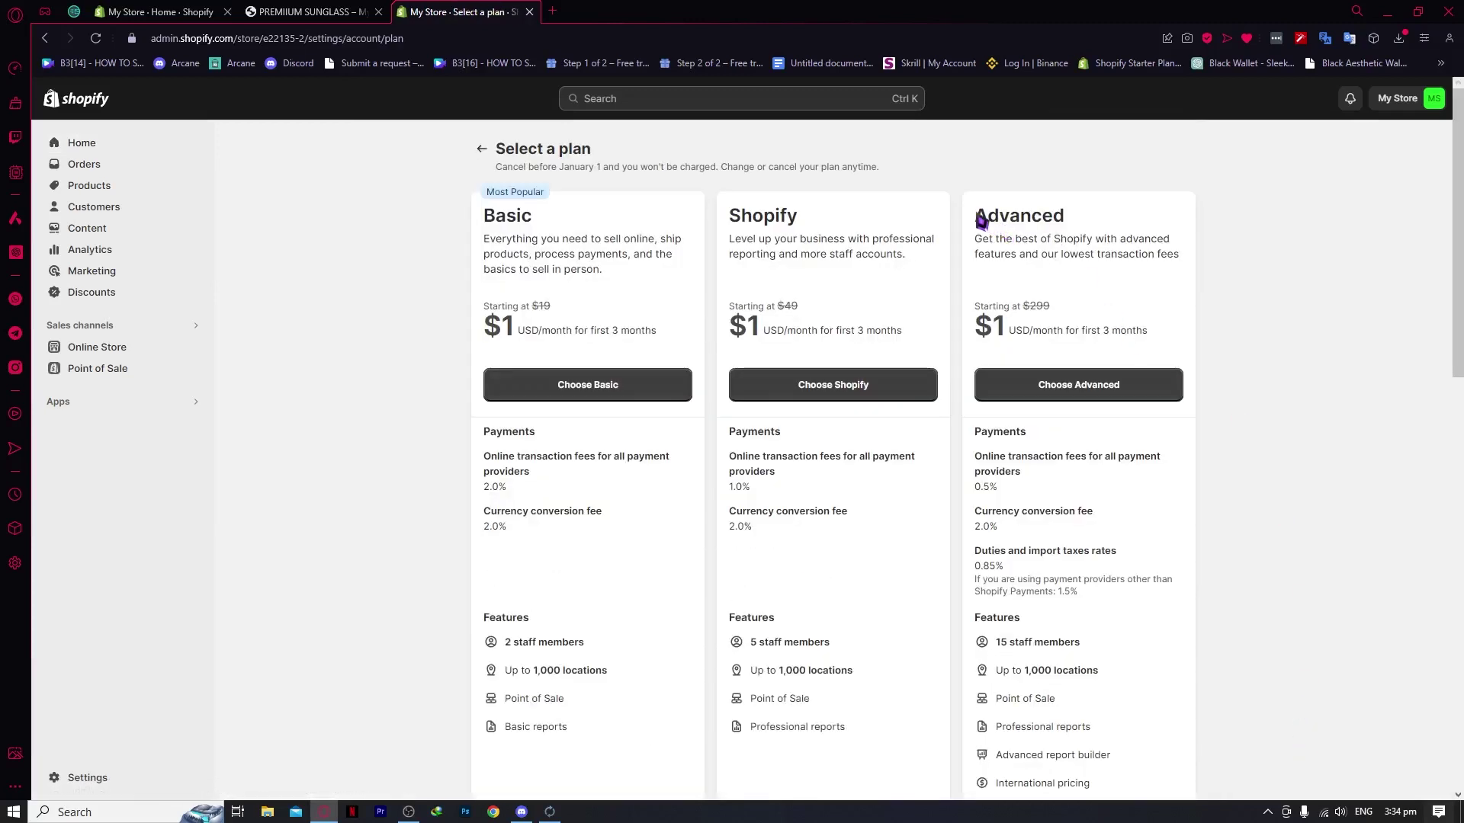
{"action": "left_click_drag", "start_coordinate": [981, 221], "coordinate": [1081, 221]}
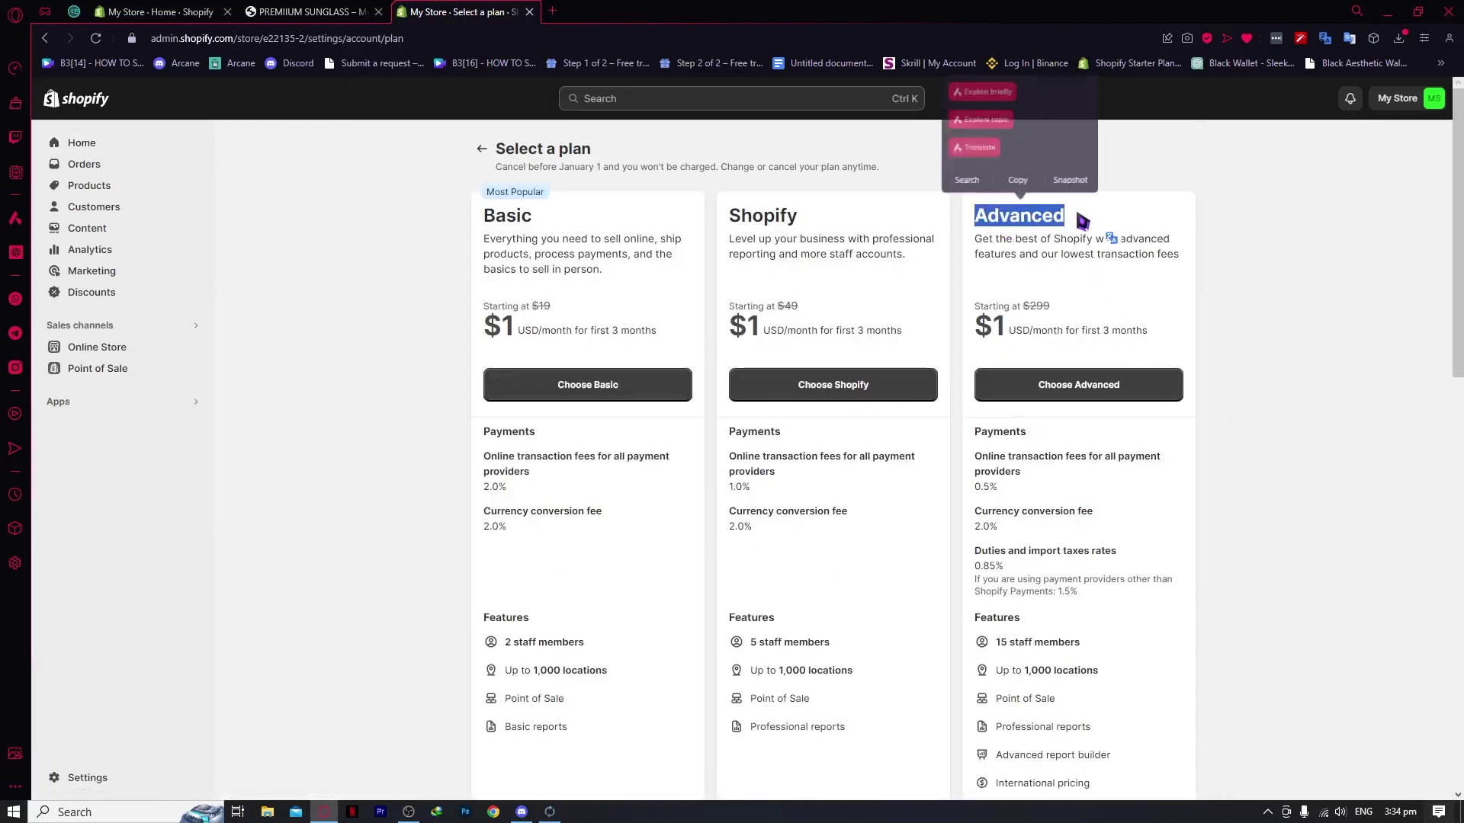
{"action": "left_click", "coordinate": [1077, 291]}
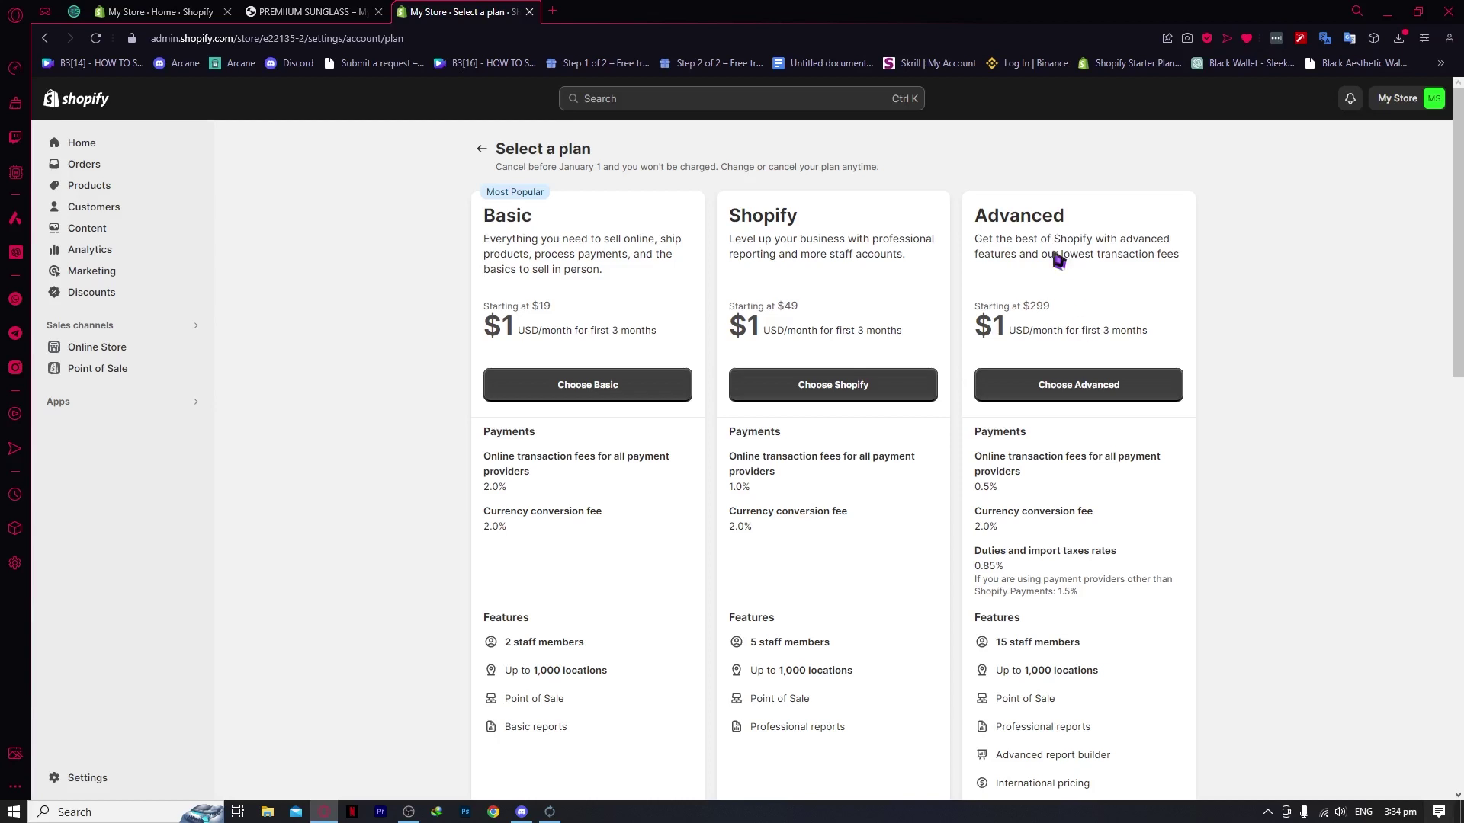
{"action": "scroll", "coordinate": [991, 397], "scroll_direction": "down", "scroll_amount": 4}
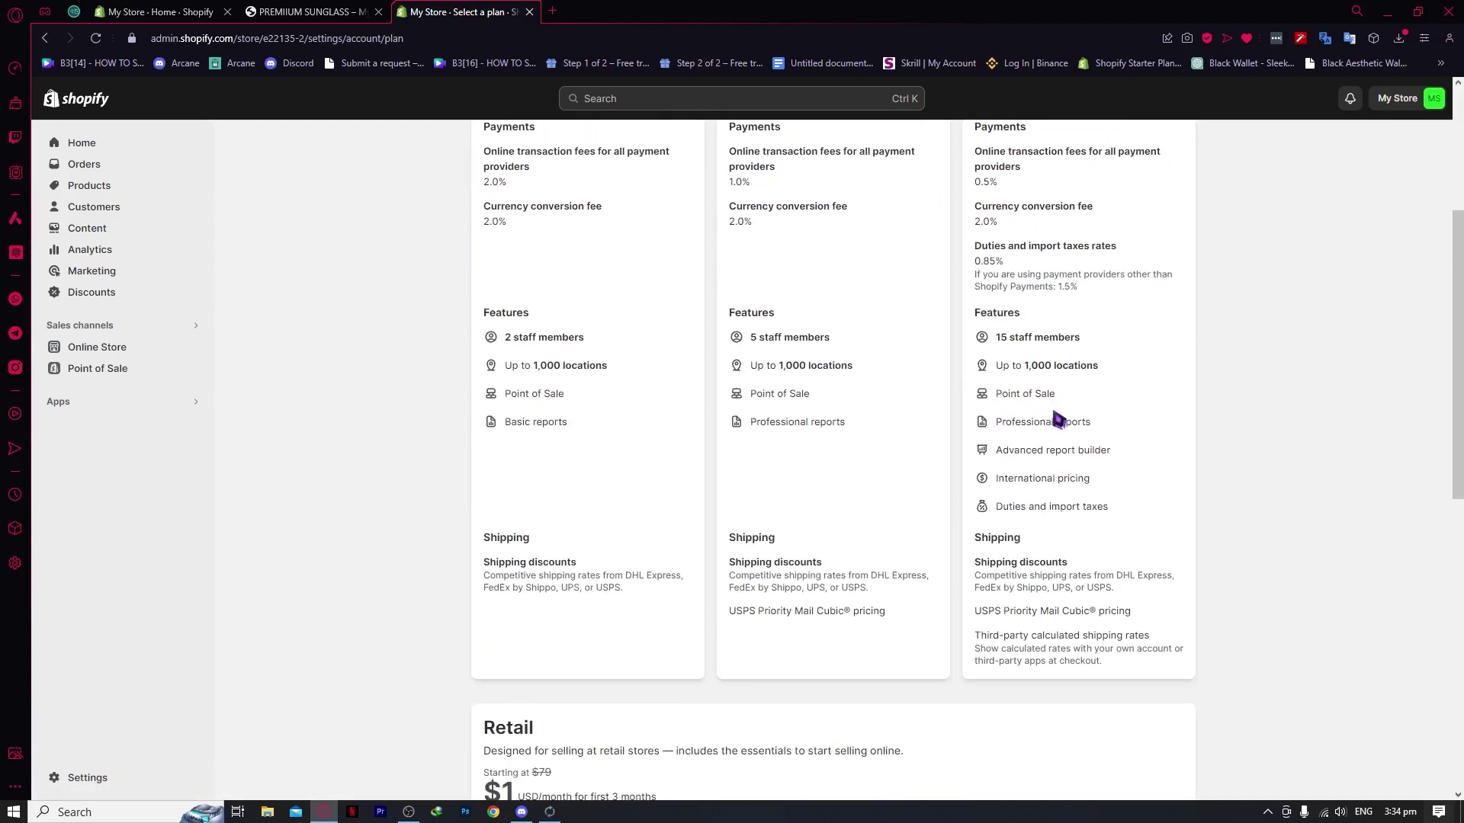
{"action": "scroll", "coordinate": [1058, 418], "scroll_direction": "up", "scroll_amount": 2}
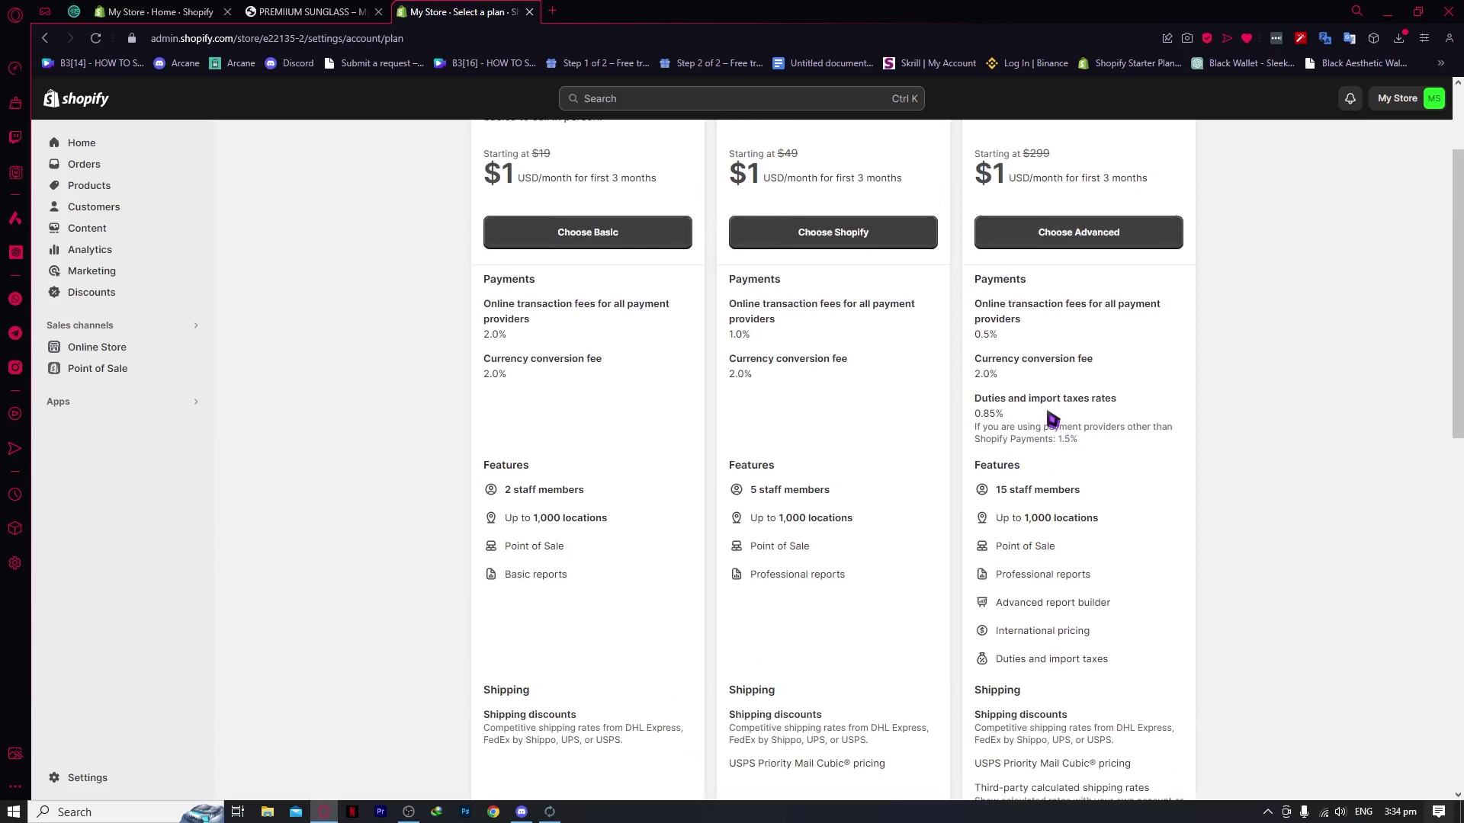
{"action": "scroll", "coordinate": [1052, 419], "scroll_direction": "up", "scroll_amount": 2}
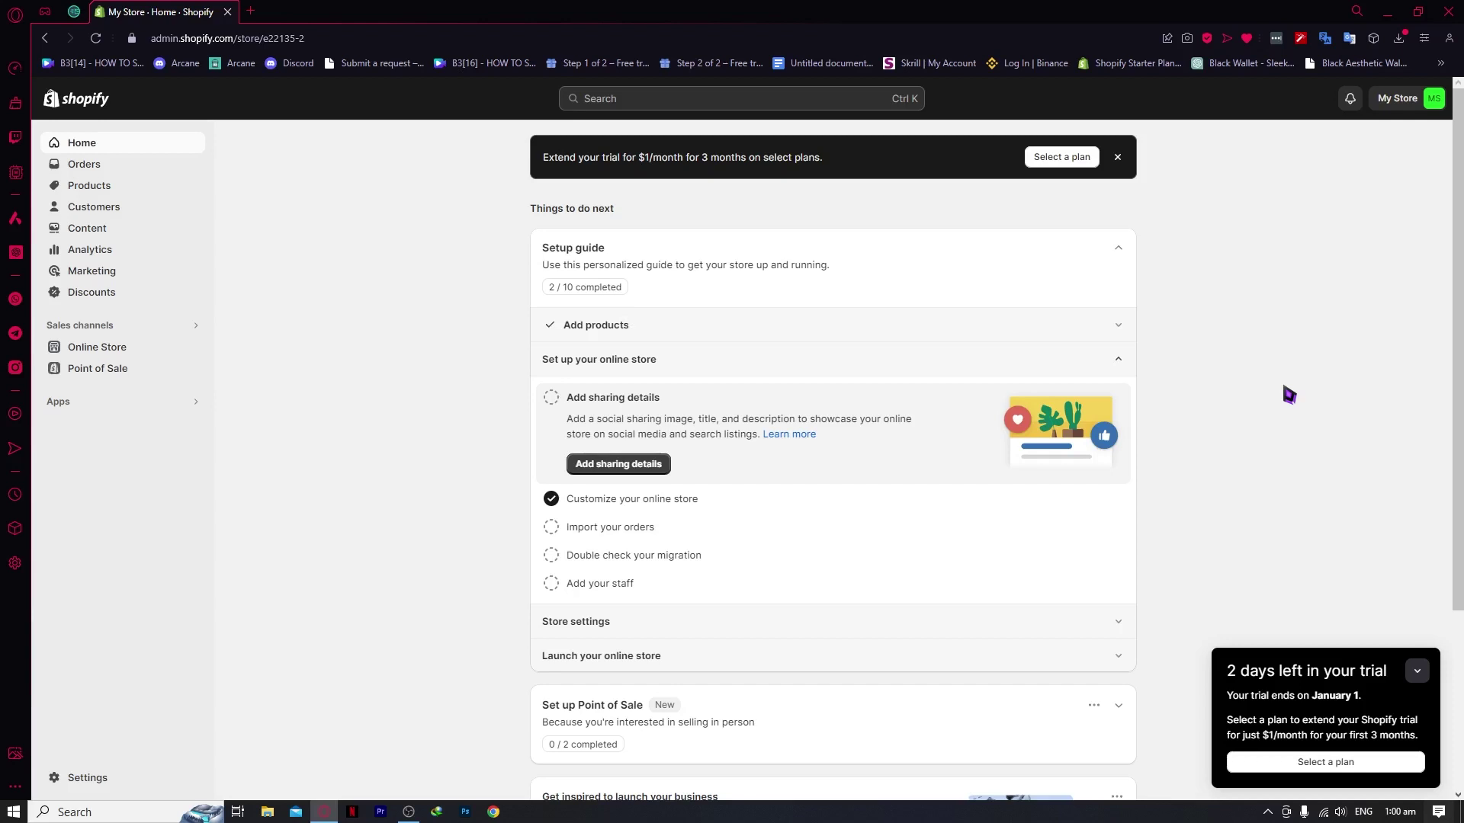
Start a new product in Products and title it 'PREMIUM BAG'
{"action": "left_click", "coordinate": [116, 193]}
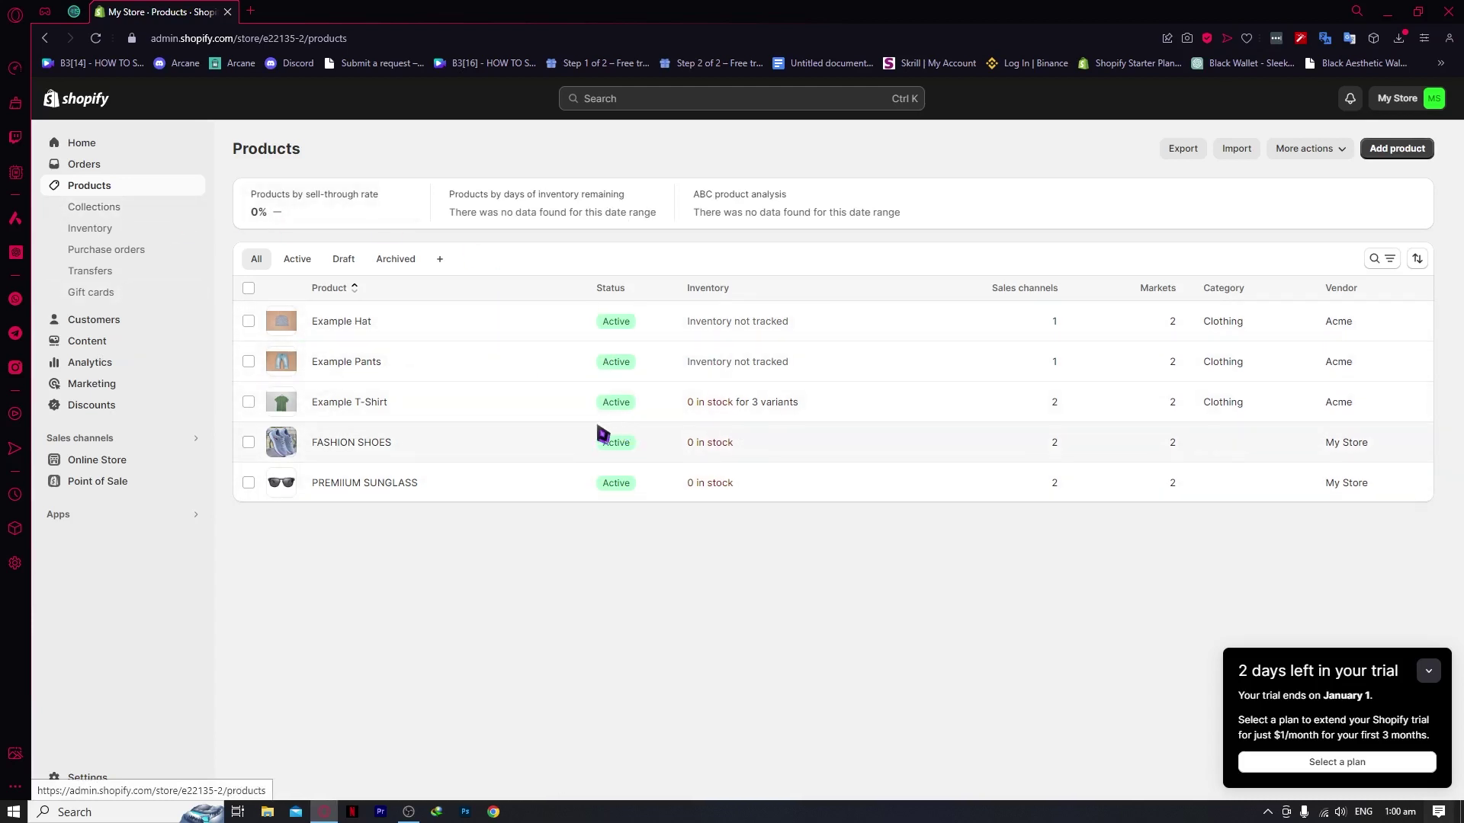
{"action": "left_click", "coordinate": [1401, 148]}
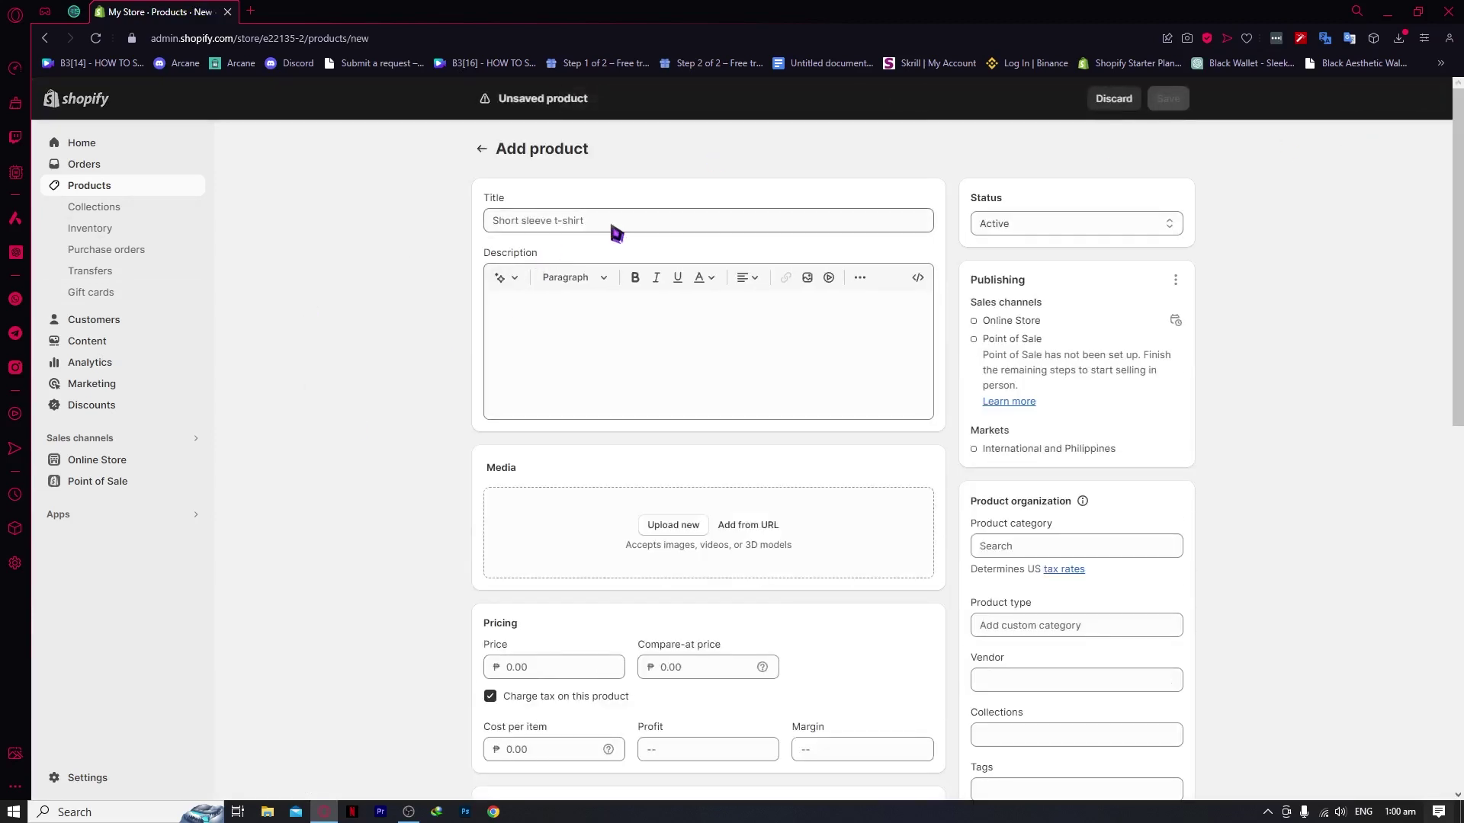
{"action": "left_click", "coordinate": [612, 226]}
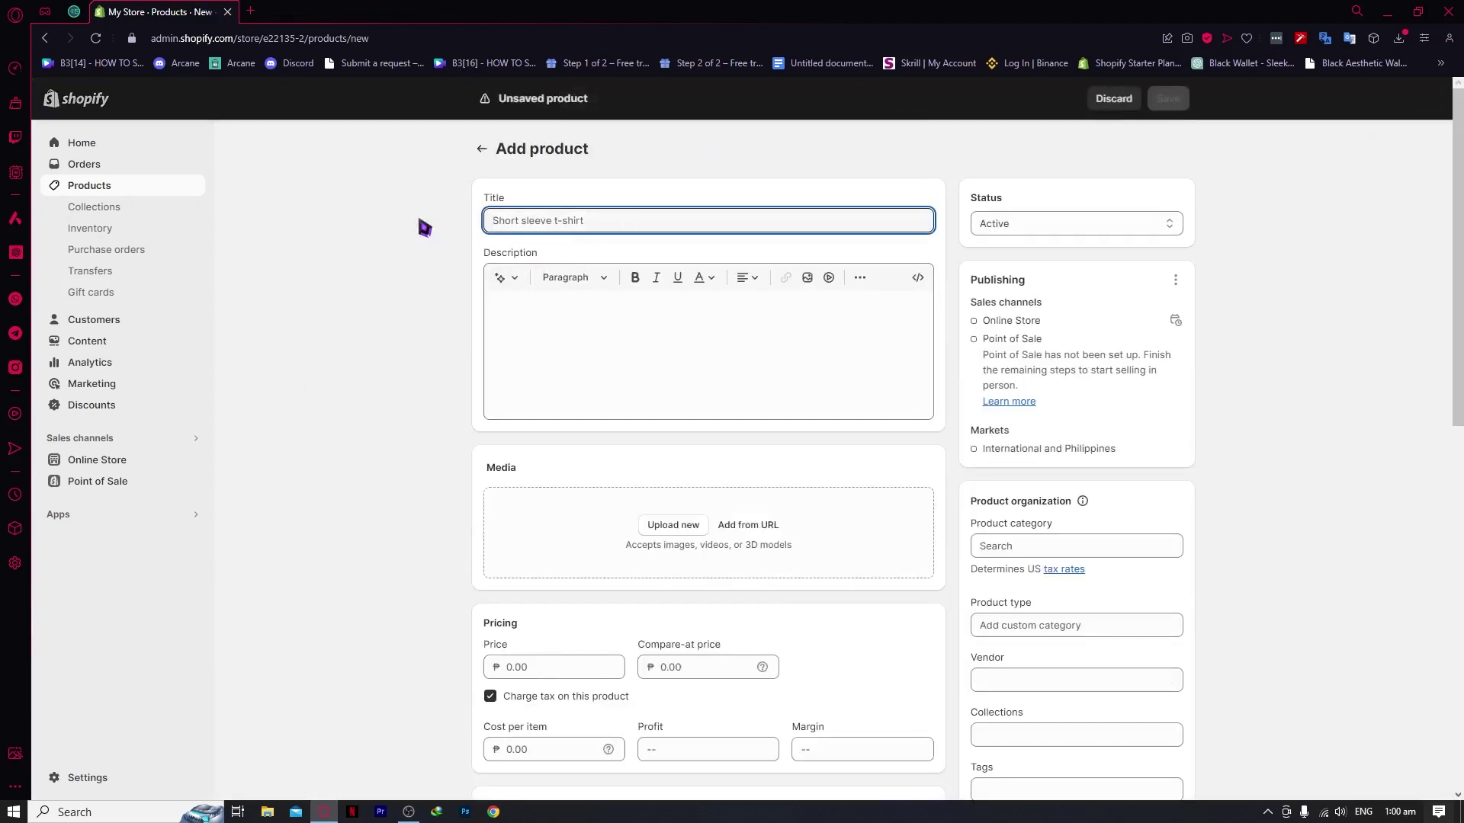
{"action": "type", "text": "sd"}
{"action": "key", "text": "BackSpace"}
{"action": "key", "text": "BackSpace"}
{"action": "type", "text": "P"}
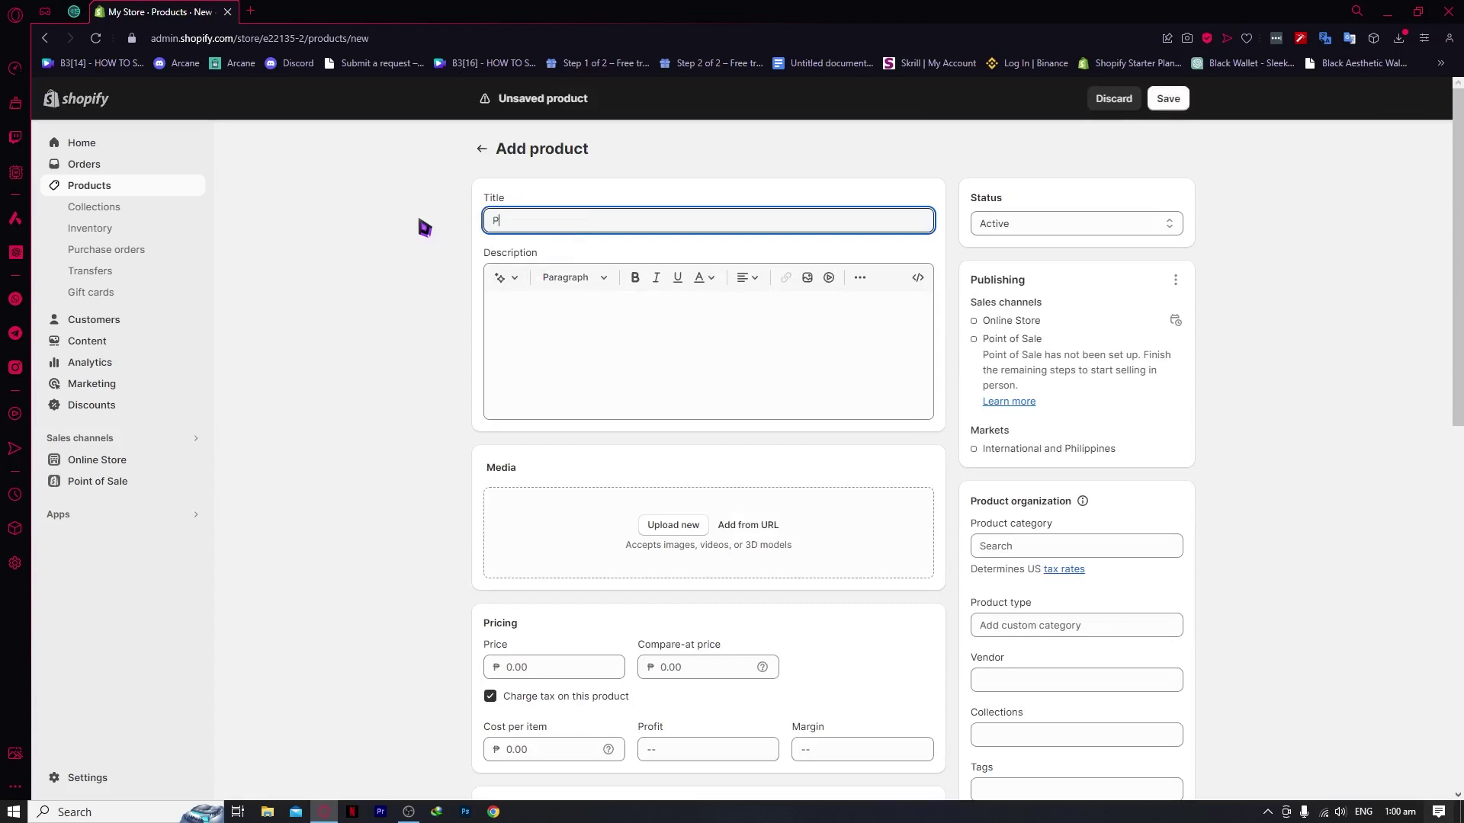
{"action": "type", "text": "REMIUM BAG"}
Search the web for 'BAG' and save the black tote bag image to disk
{"action": "left_click", "coordinate": [251, 13]}
{"action": "type", "text": "BAG"}
{"action": "key", "text": "Return"}
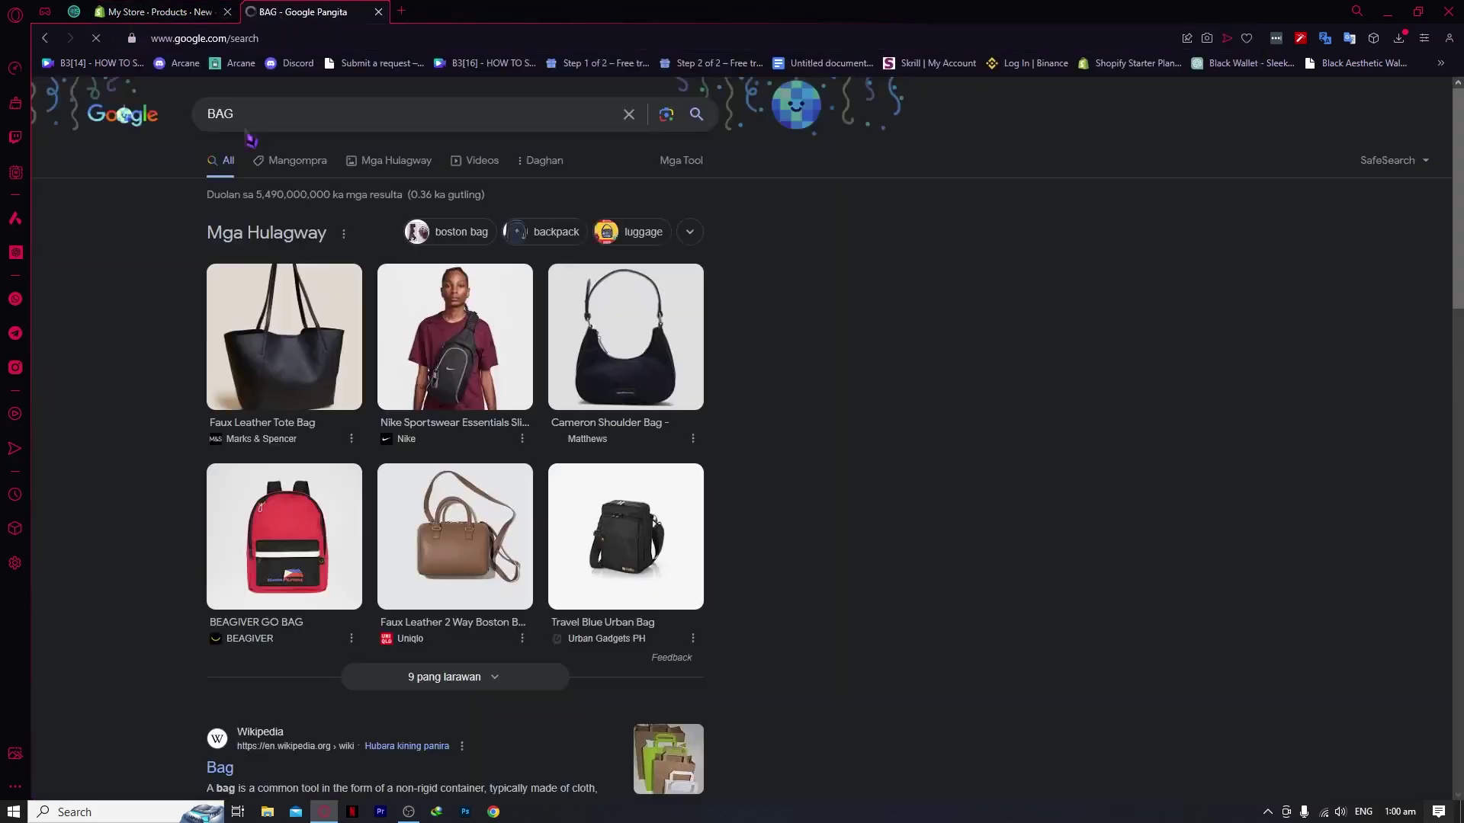
{"action": "left_click", "coordinate": [321, 335]}
{"action": "right_click", "coordinate": [910, 391]}
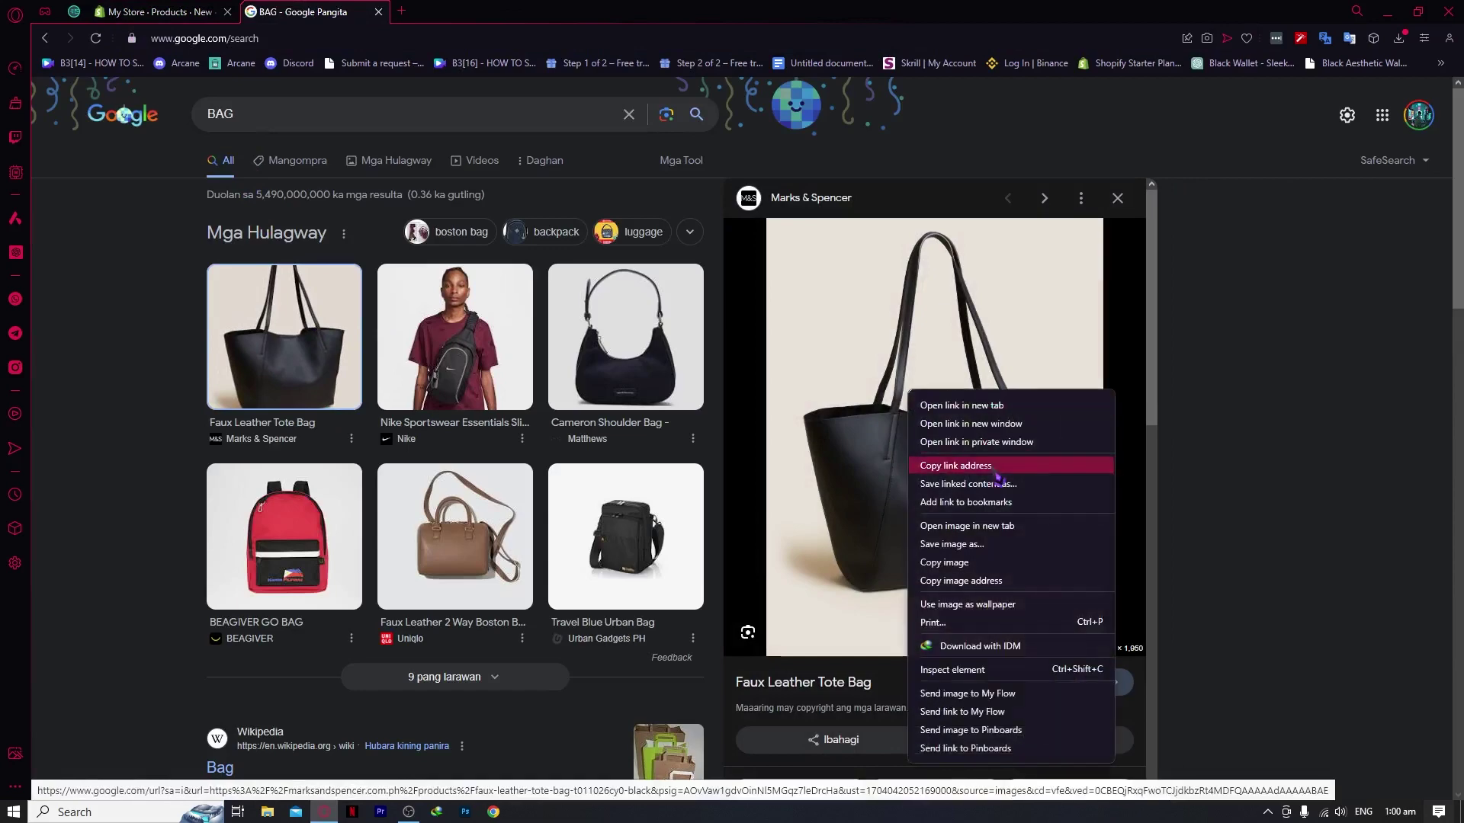
{"action": "left_click", "coordinate": [952, 544]}
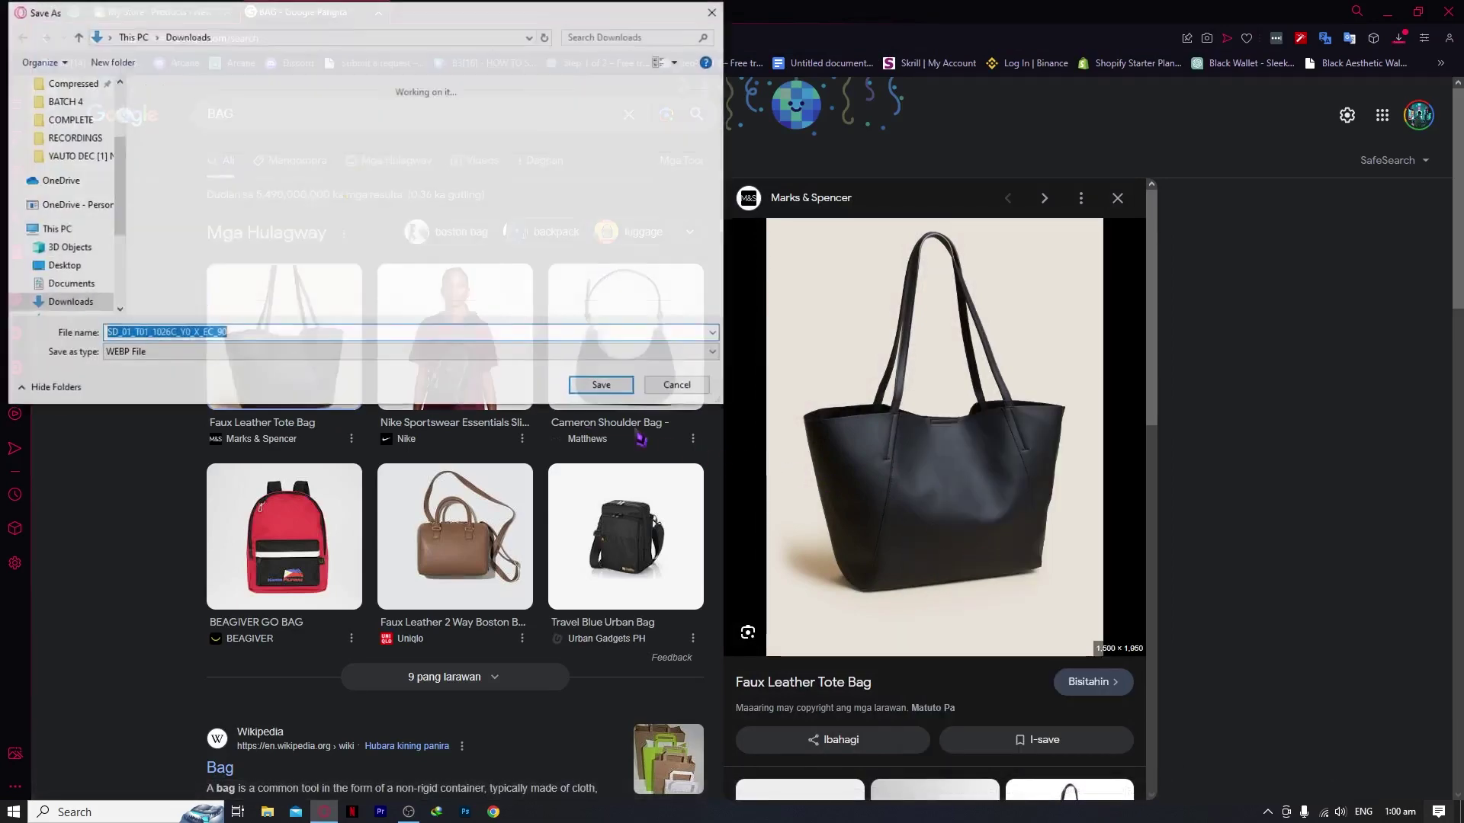
{"action": "left_click", "coordinate": [600, 384]}
Fill the product description with the placeholder text 'IASJFOP[AS[JQ[WRJ'
{"action": "left_click", "coordinate": [170, 11]}
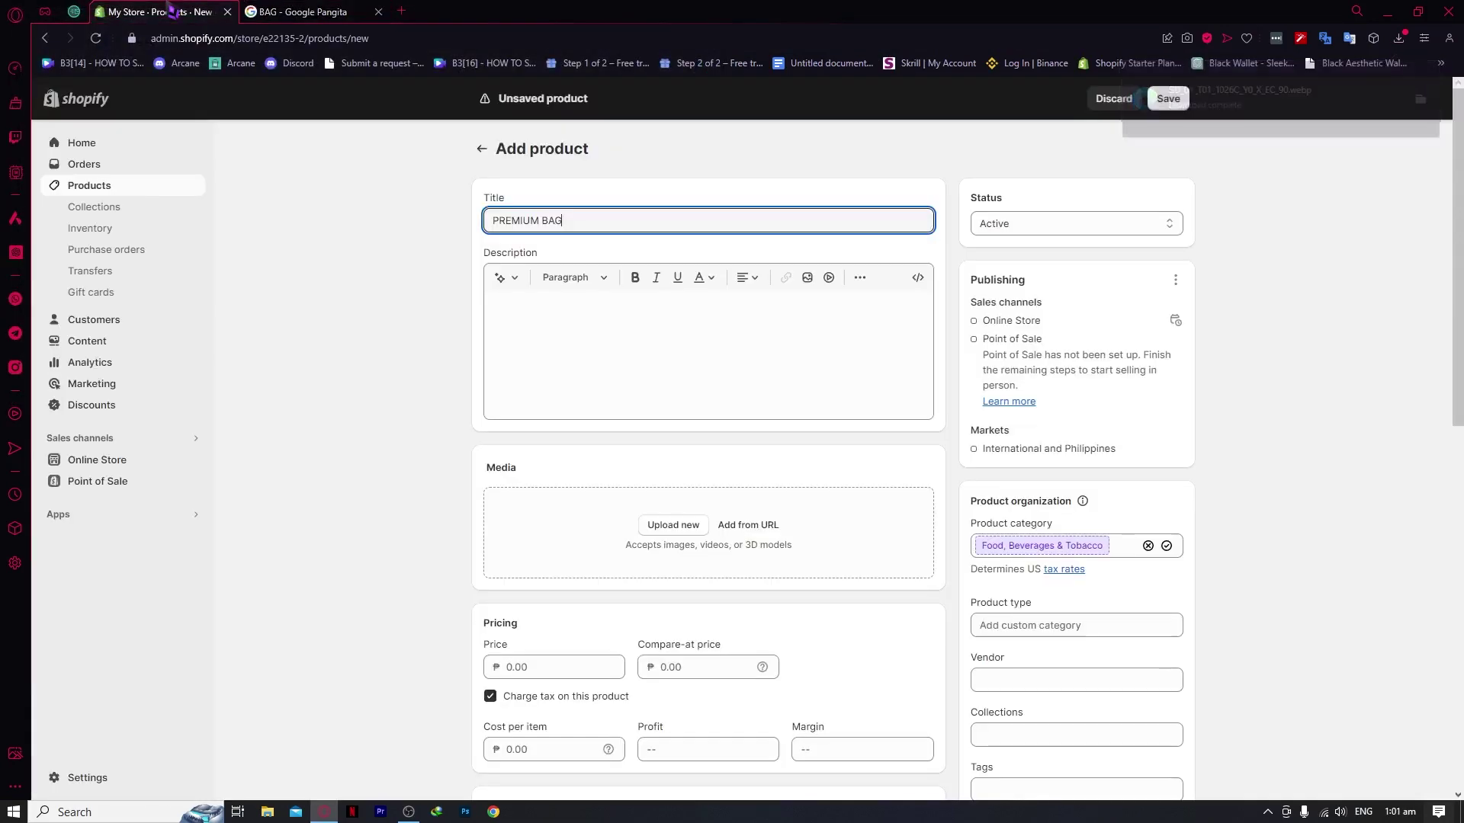
{"action": "left_click", "coordinate": [553, 317]}
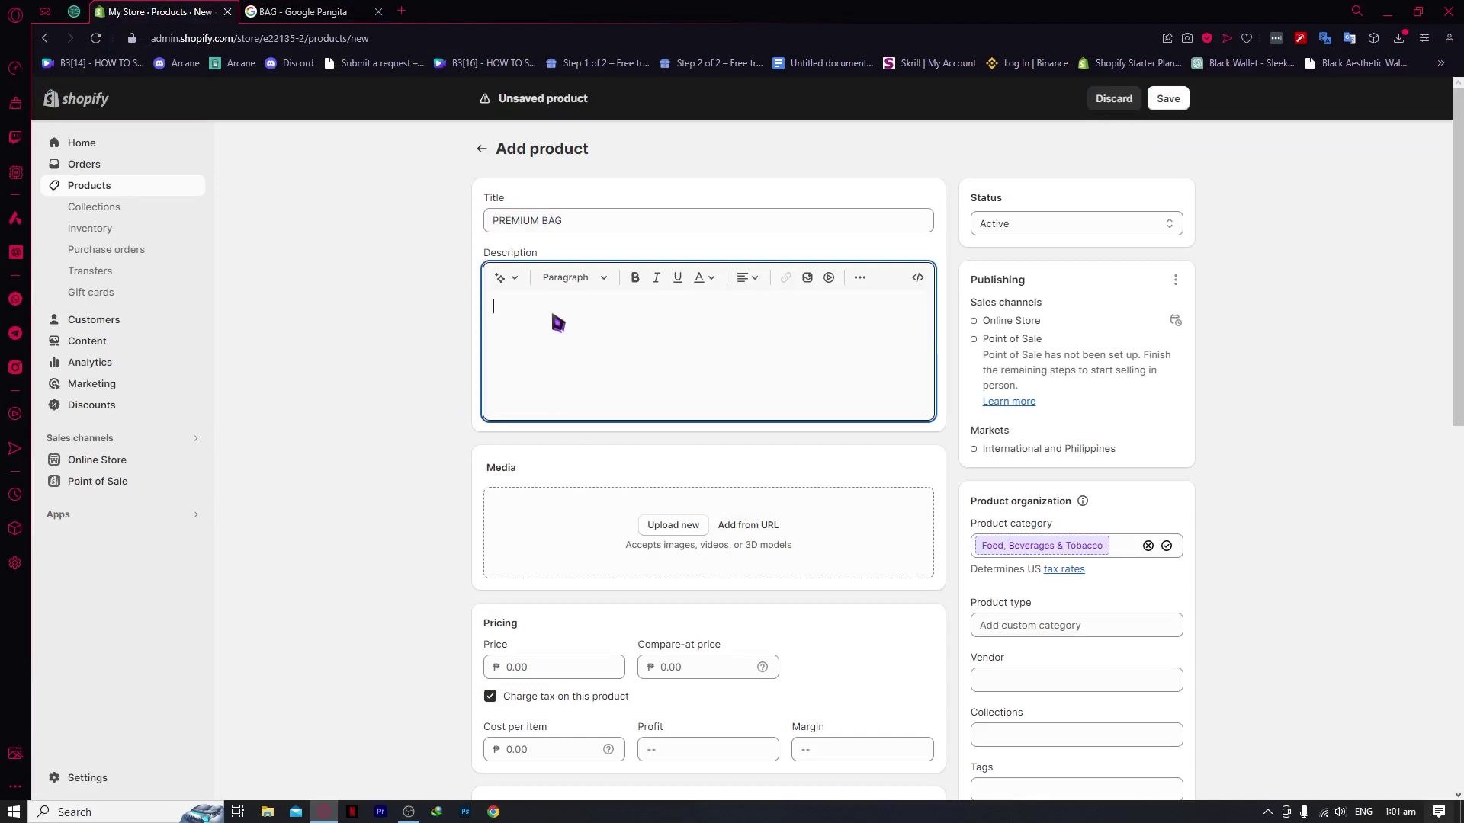
{"action": "type", "text": "IASJFOP[AS[JQ[WRJ"}
{"action": "left_click", "coordinate": [418, 454]}
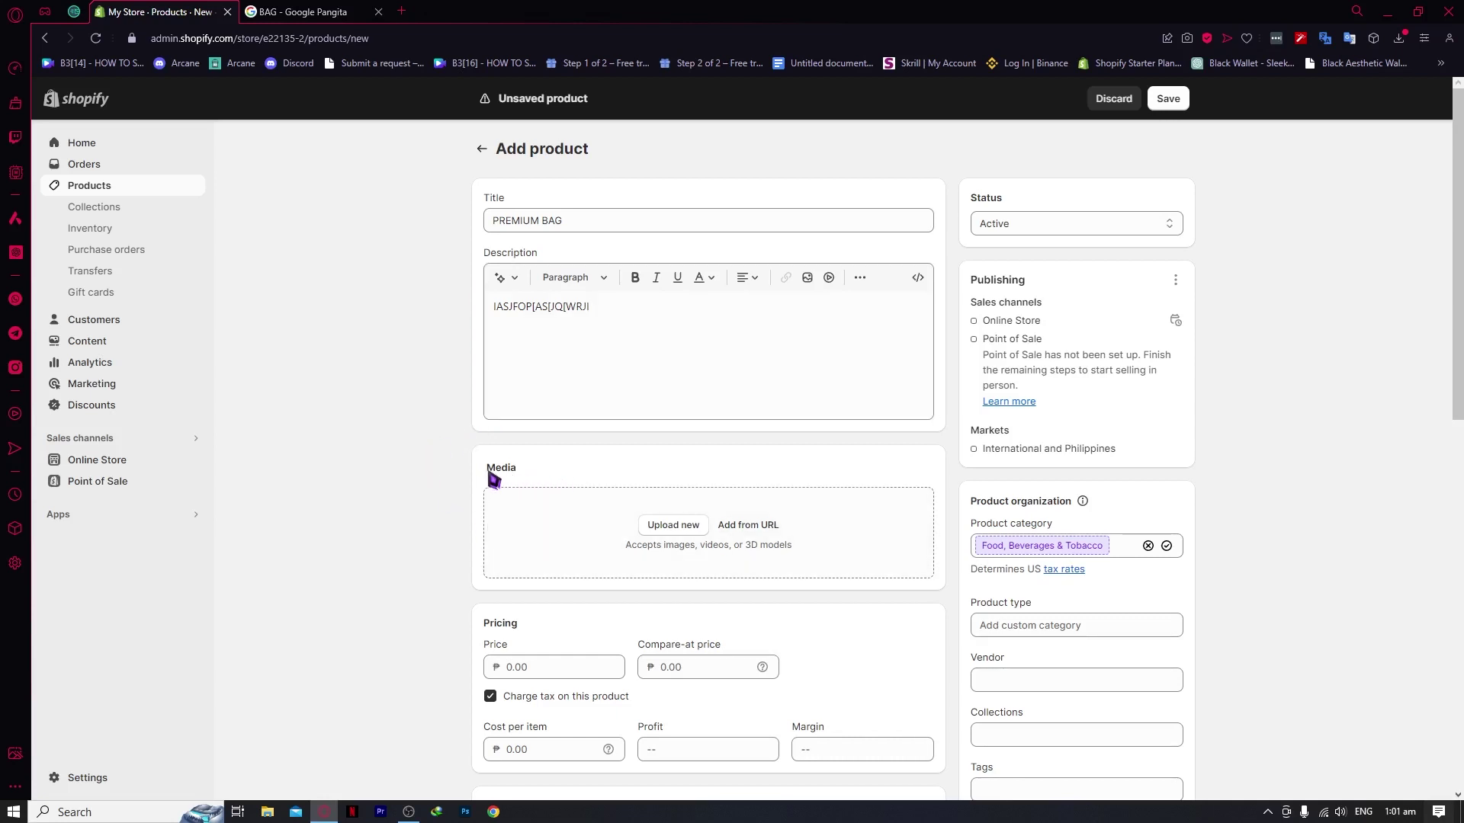
Upload the downloaded tote bag image to the product's Media
{"action": "left_click", "coordinate": [674, 533]}
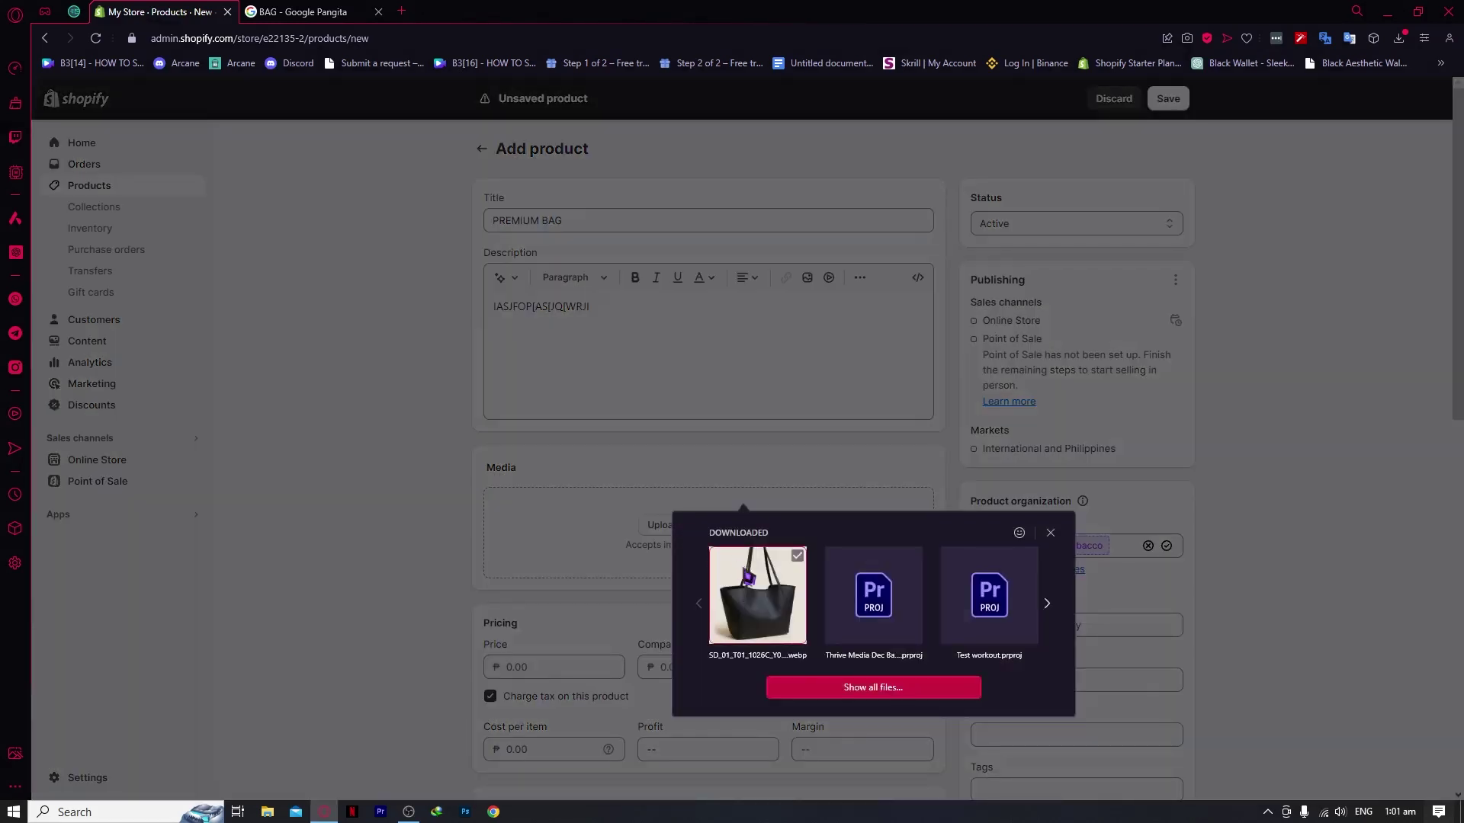
{"action": "left_click", "coordinate": [748, 577]}
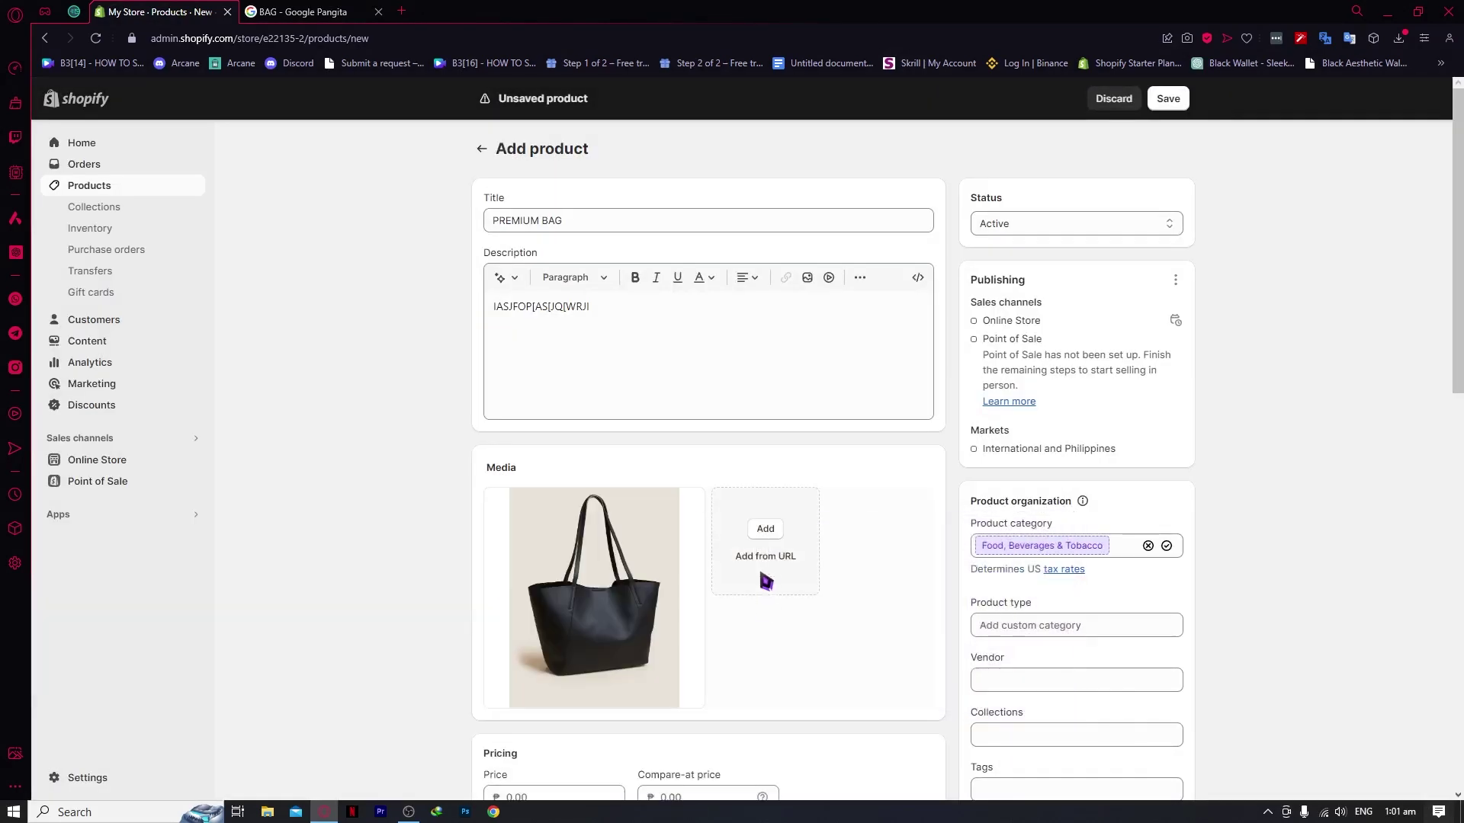
{"action": "scroll", "coordinate": [765, 575], "scroll_direction": "down", "scroll_amount": 2}
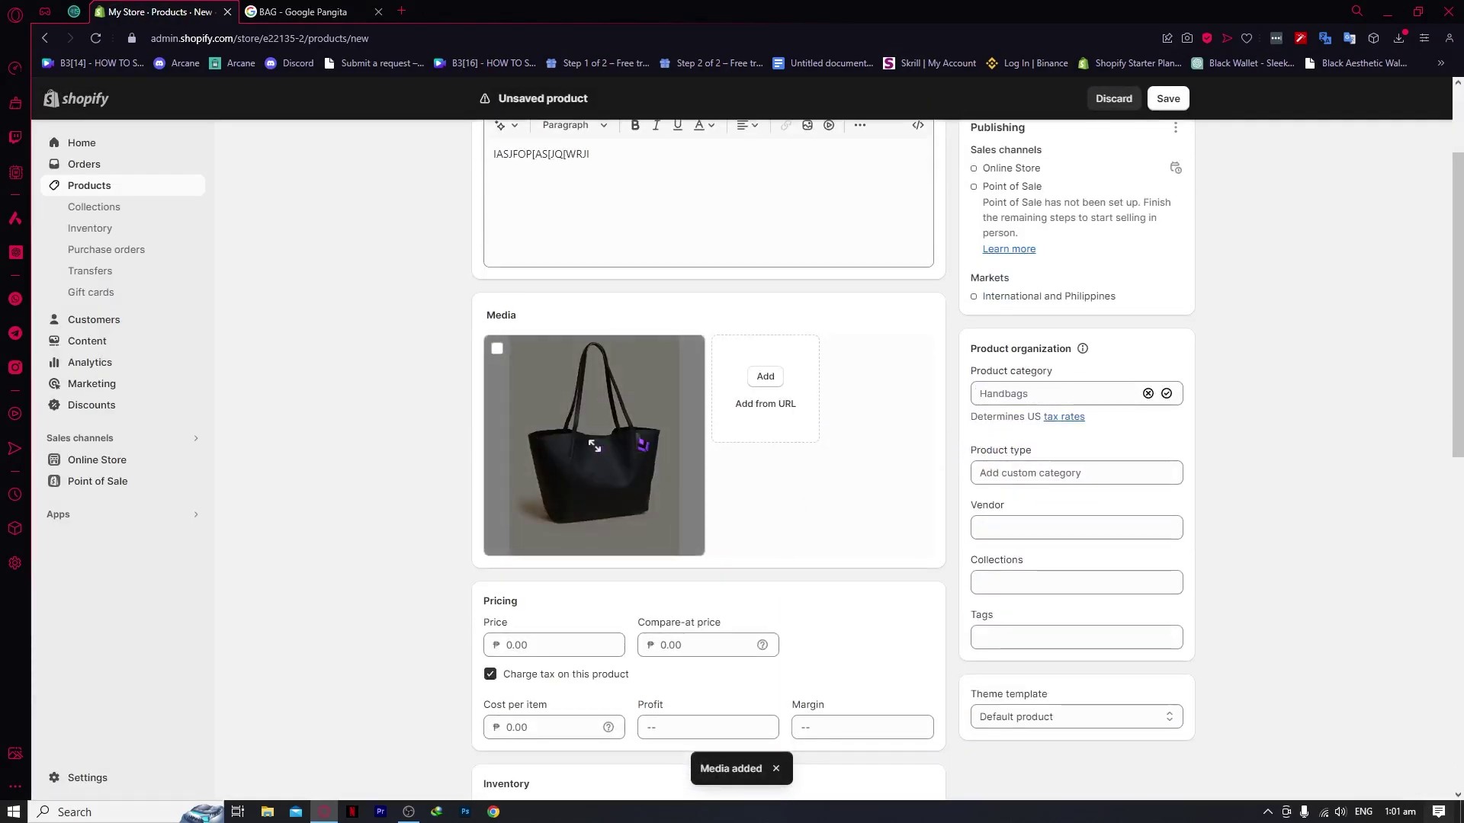
Set the price to ₱5,312.00, a compare-at price, and ₱2,134 cost per item
{"action": "scroll", "coordinate": [717, 478], "scroll_direction": "down", "scroll_amount": 2}
{"action": "left_click", "coordinate": [547, 494]}
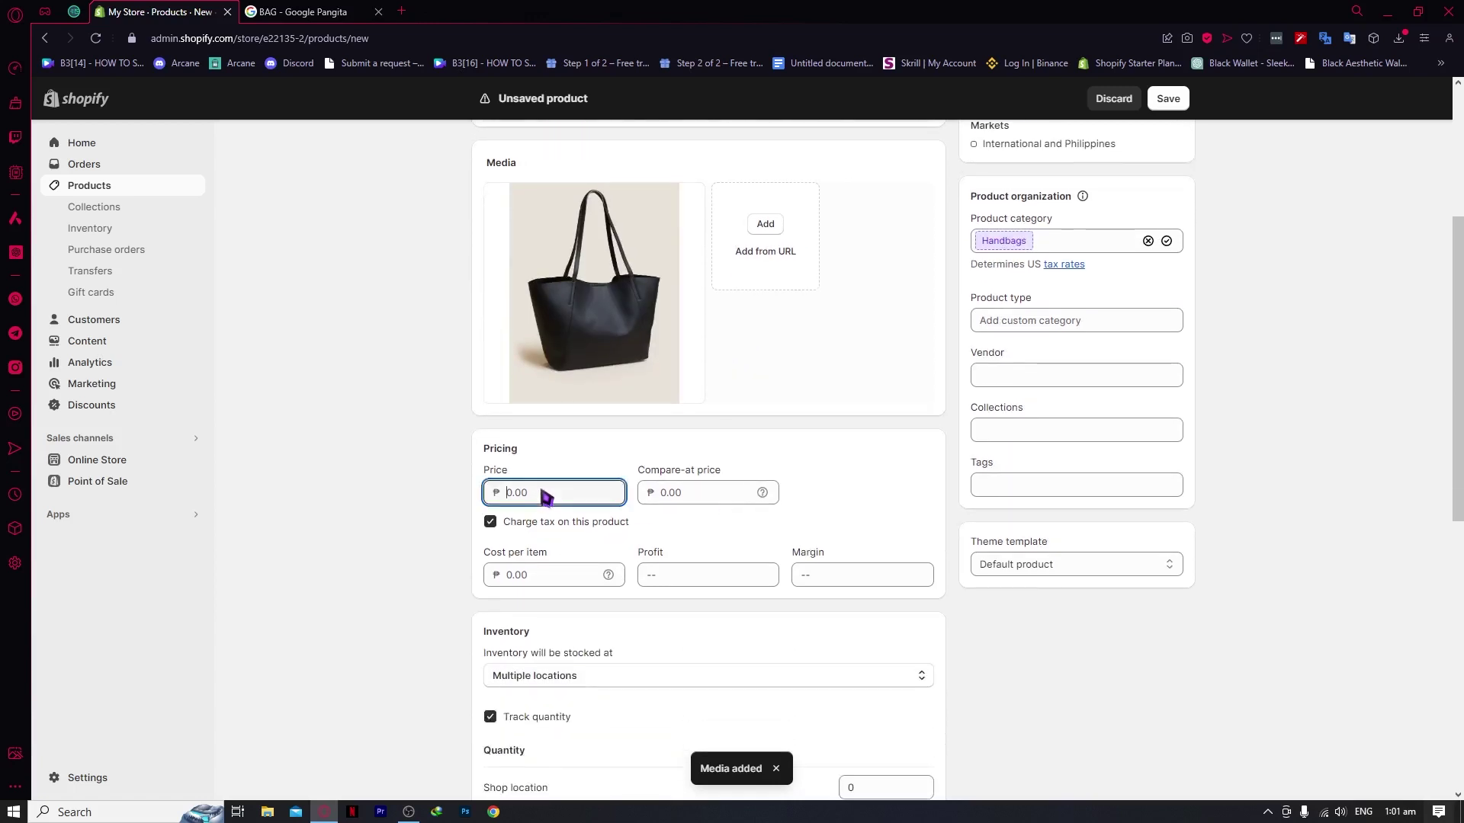
{"action": "type", "text": "5312"}
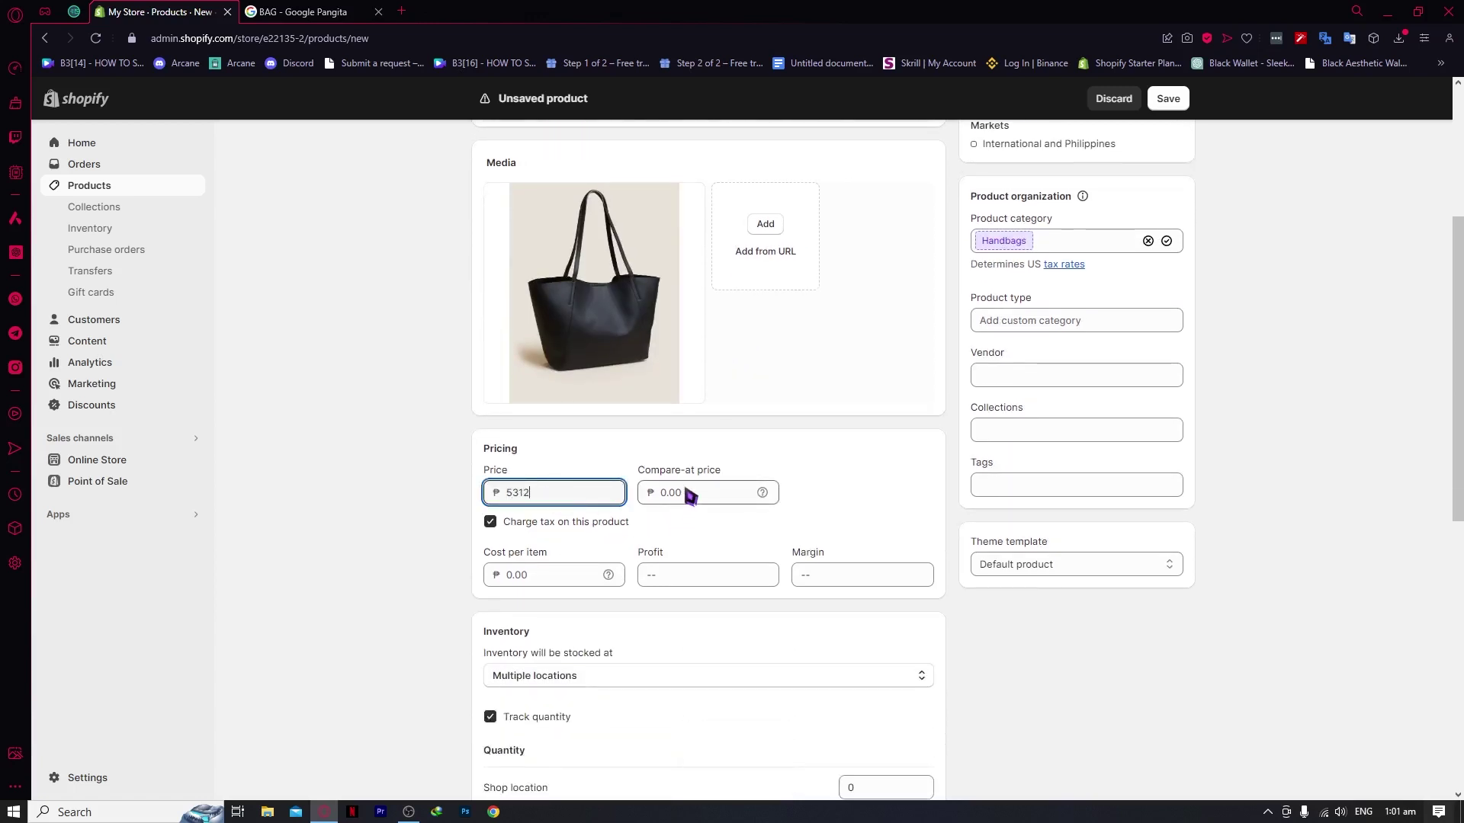
{"action": "left_click", "coordinate": [690, 496]}
{"action": "type", "text": "251"}
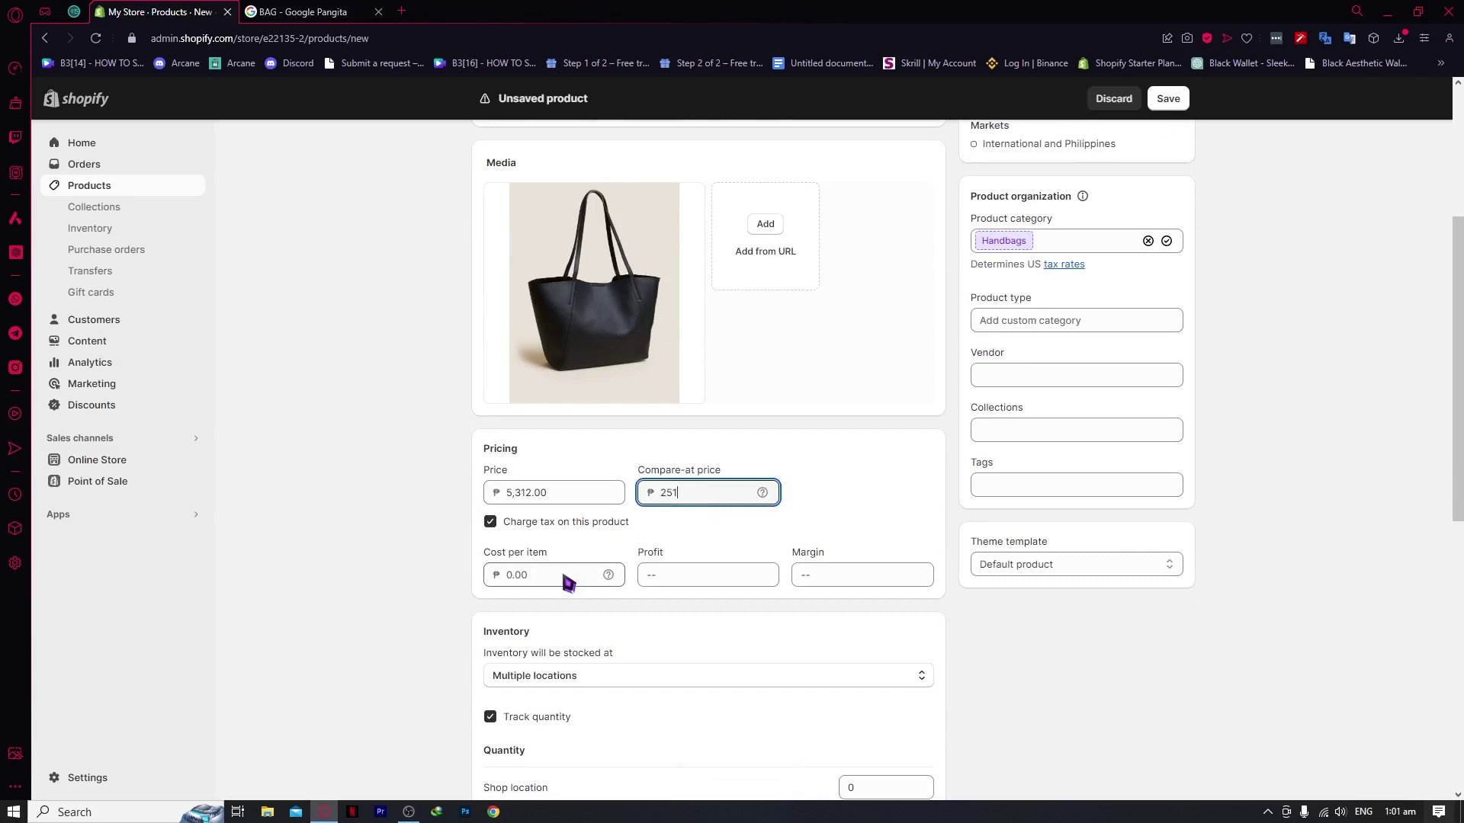
{"action": "left_click", "coordinate": [561, 570]}
{"action": "type", "text": "213"}
Review the product form and save PREMIUM BAG as an Active product
{"action": "scroll", "coordinate": [723, 613], "scroll_direction": "down", "scroll_amount": 4}
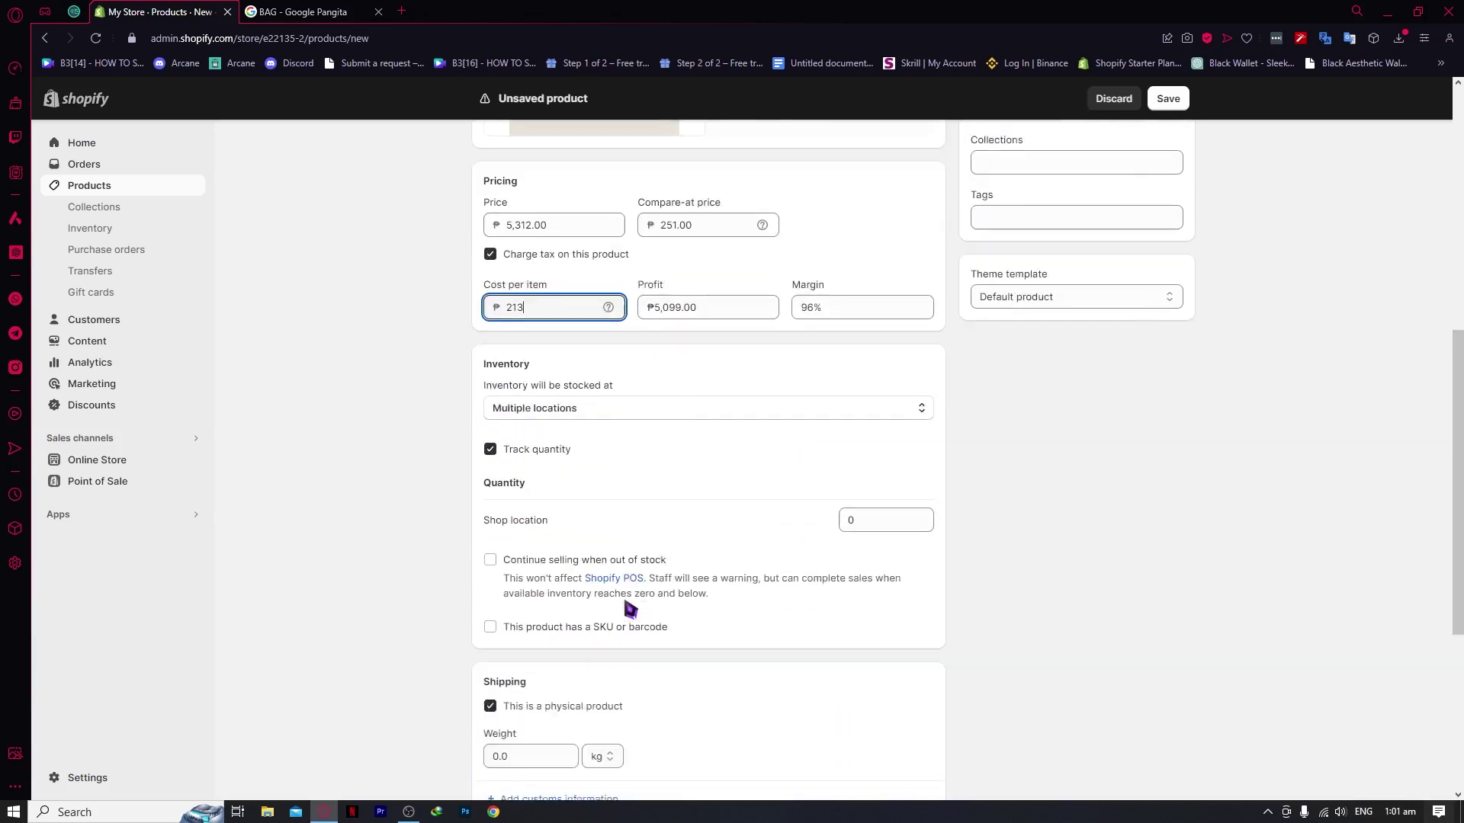
{"action": "scroll", "coordinate": [586, 362], "scroll_direction": "down", "scroll_amount": 4}
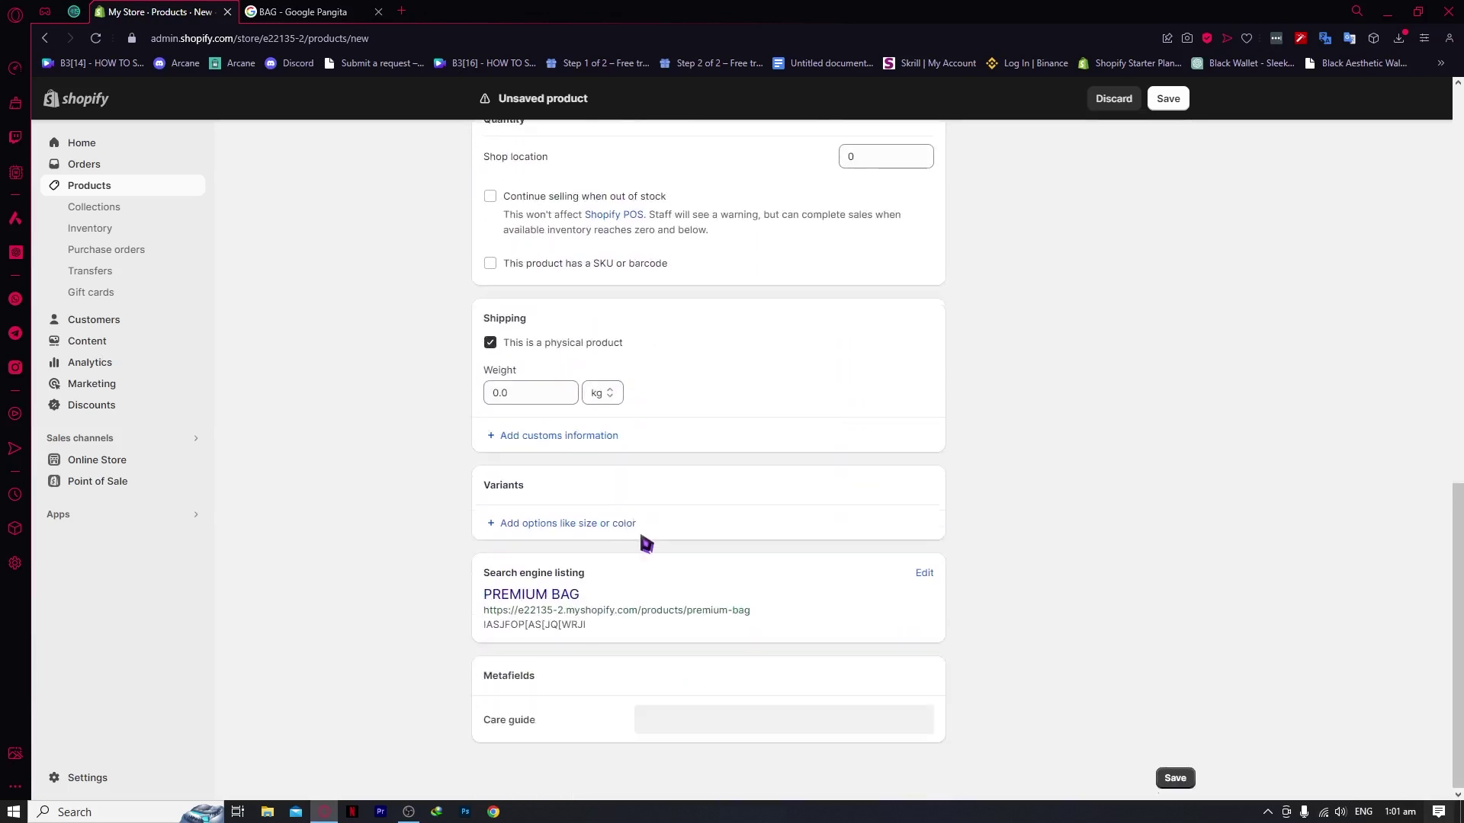
{"action": "scroll", "coordinate": [603, 627], "scroll_direction": "up", "scroll_amount": 5}
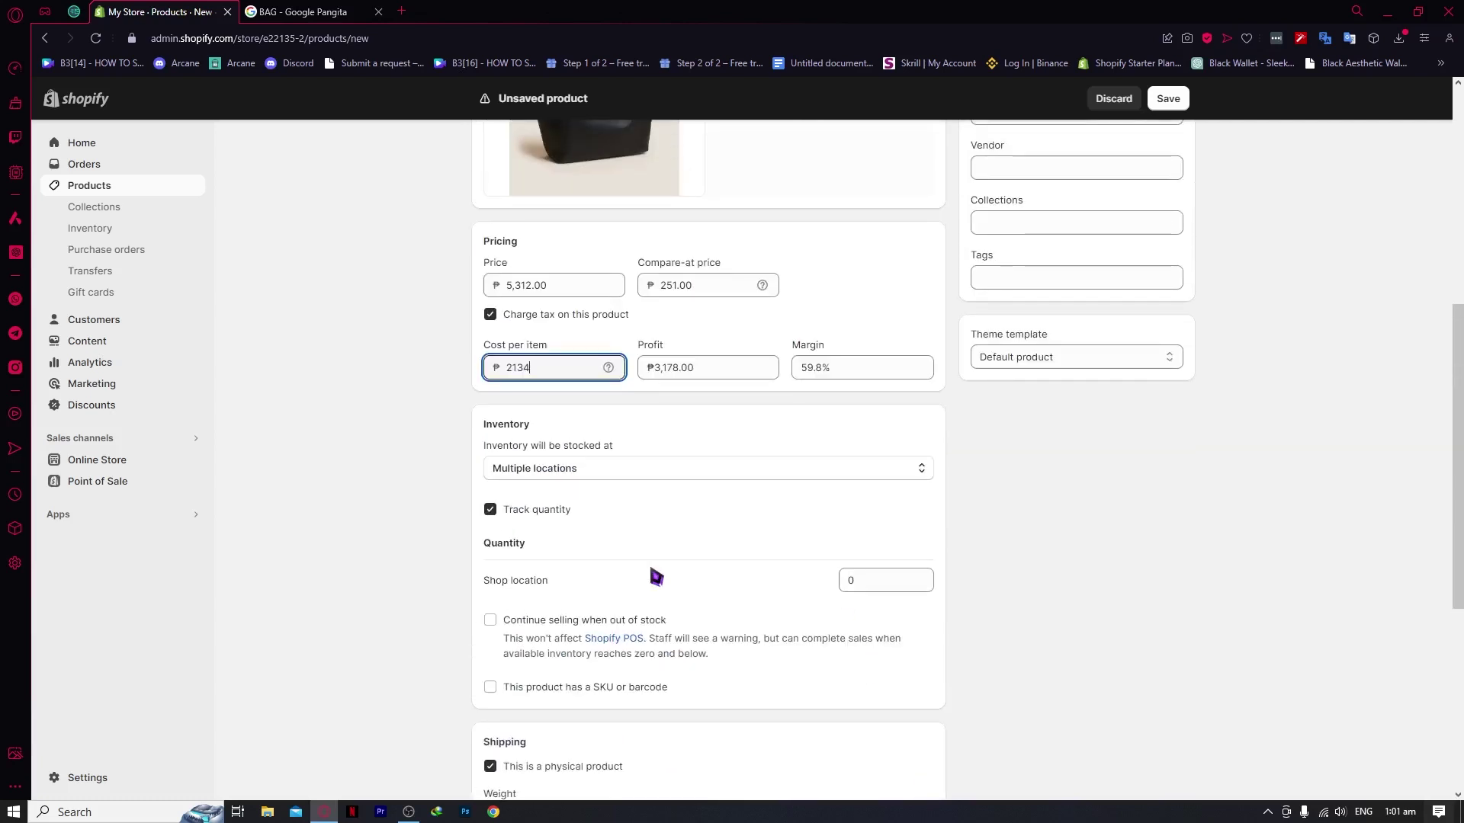
{"action": "scroll", "coordinate": [652, 572], "scroll_direction": "down", "scroll_amount": 5}
{"action": "scroll", "coordinate": [648, 548], "scroll_direction": "up", "scroll_amount": 2}
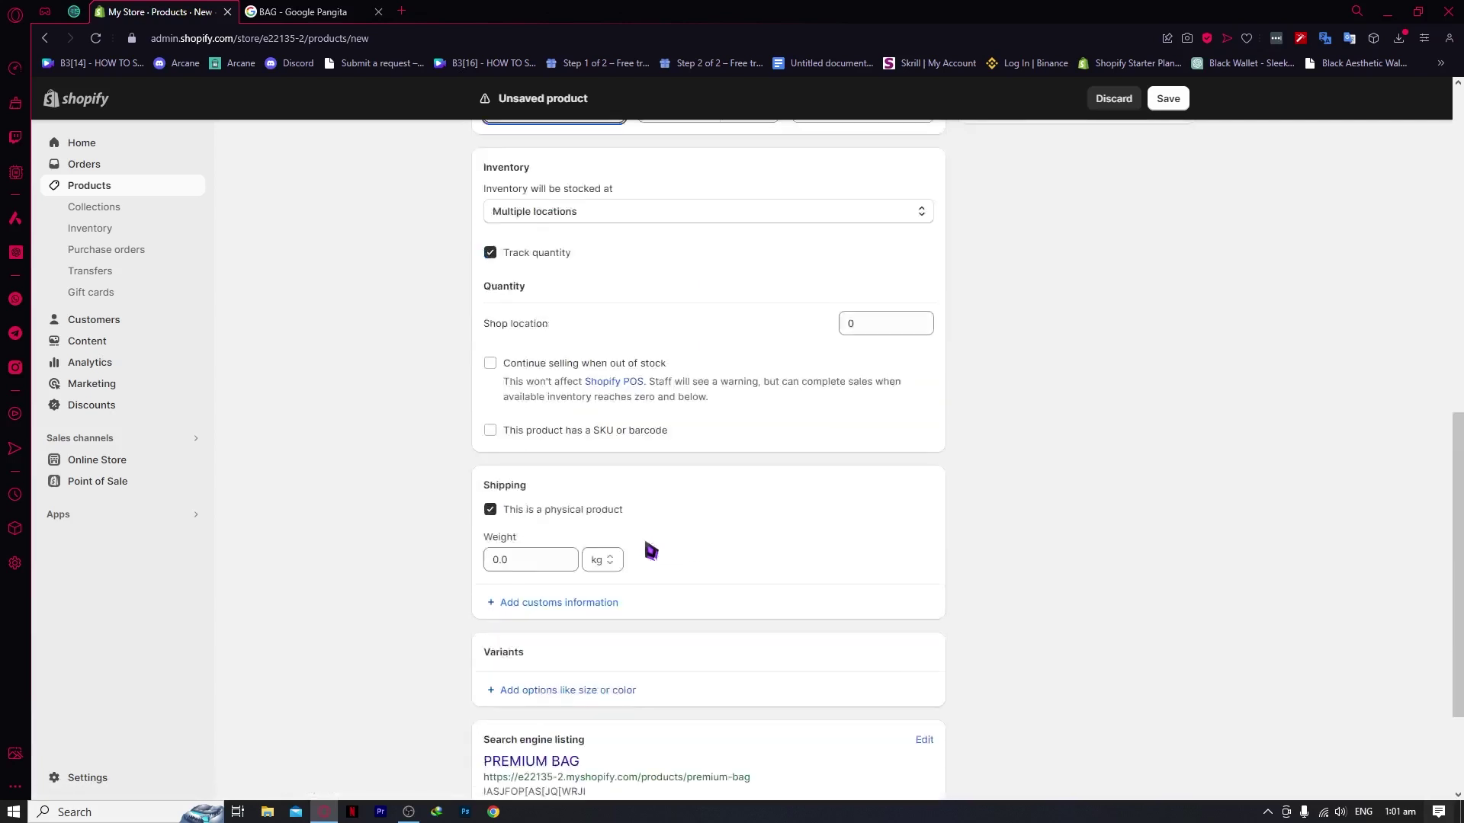
{"action": "scroll", "coordinate": [549, 463], "scroll_direction": "down", "scroll_amount": 2}
{"action": "scroll", "coordinate": [550, 462], "scroll_direction": "up", "scroll_amount": 2}
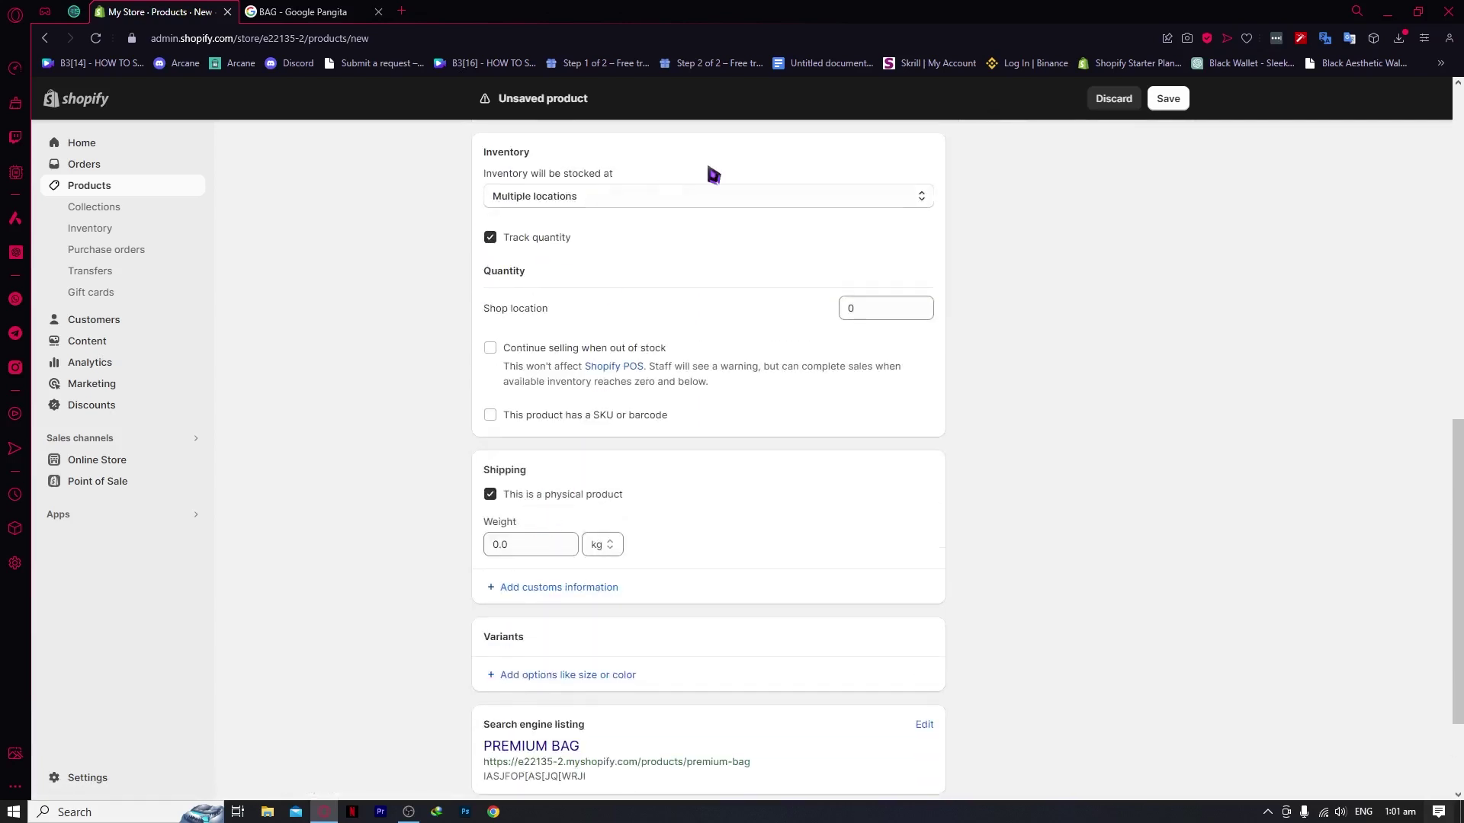
{"action": "left_click", "coordinate": [1167, 103]}
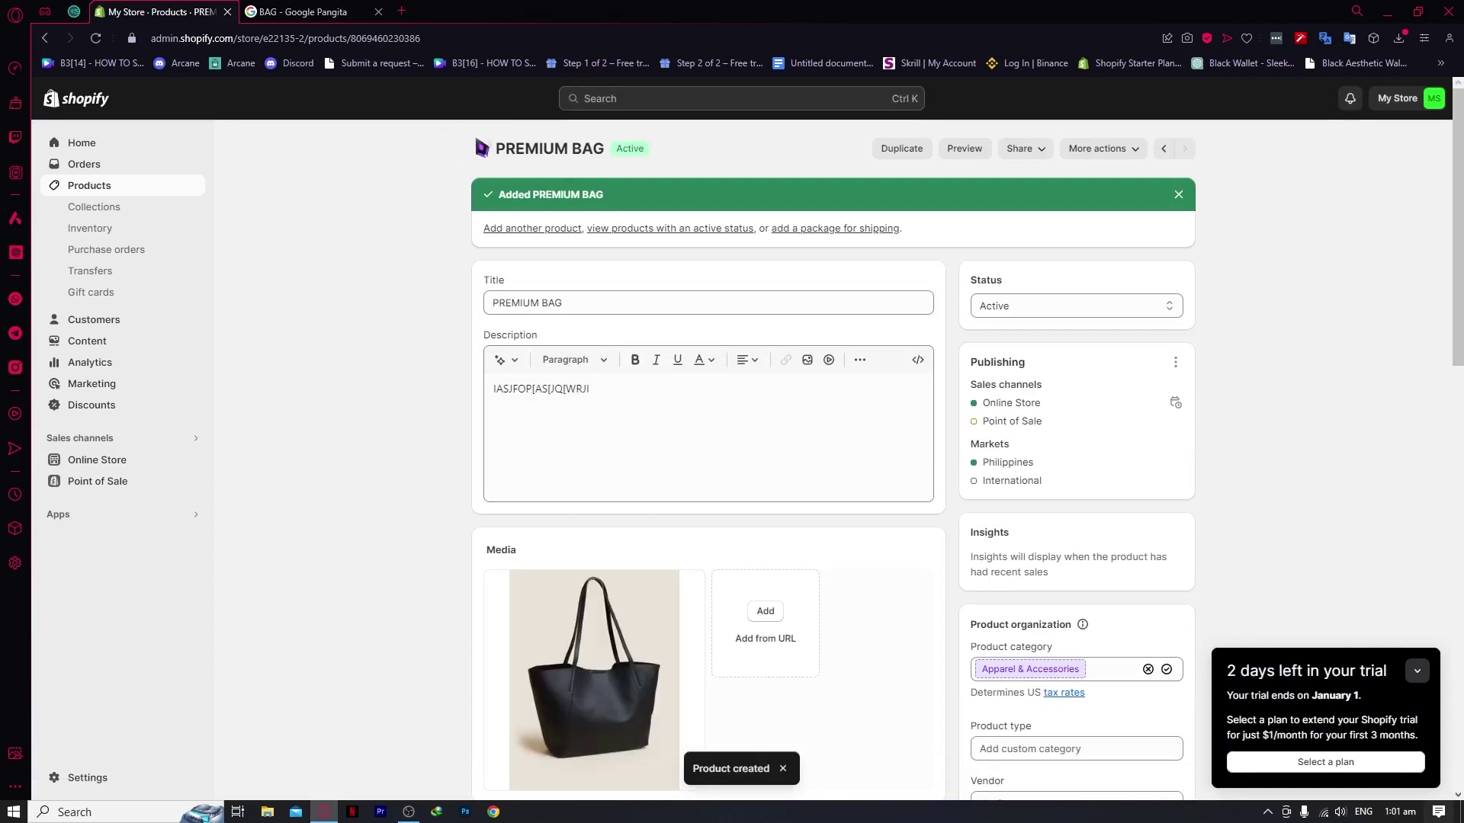
Reopen PREMIUM BAG, turn off Track quantity, and save the change
{"action": "left_click", "coordinate": [481, 148]}
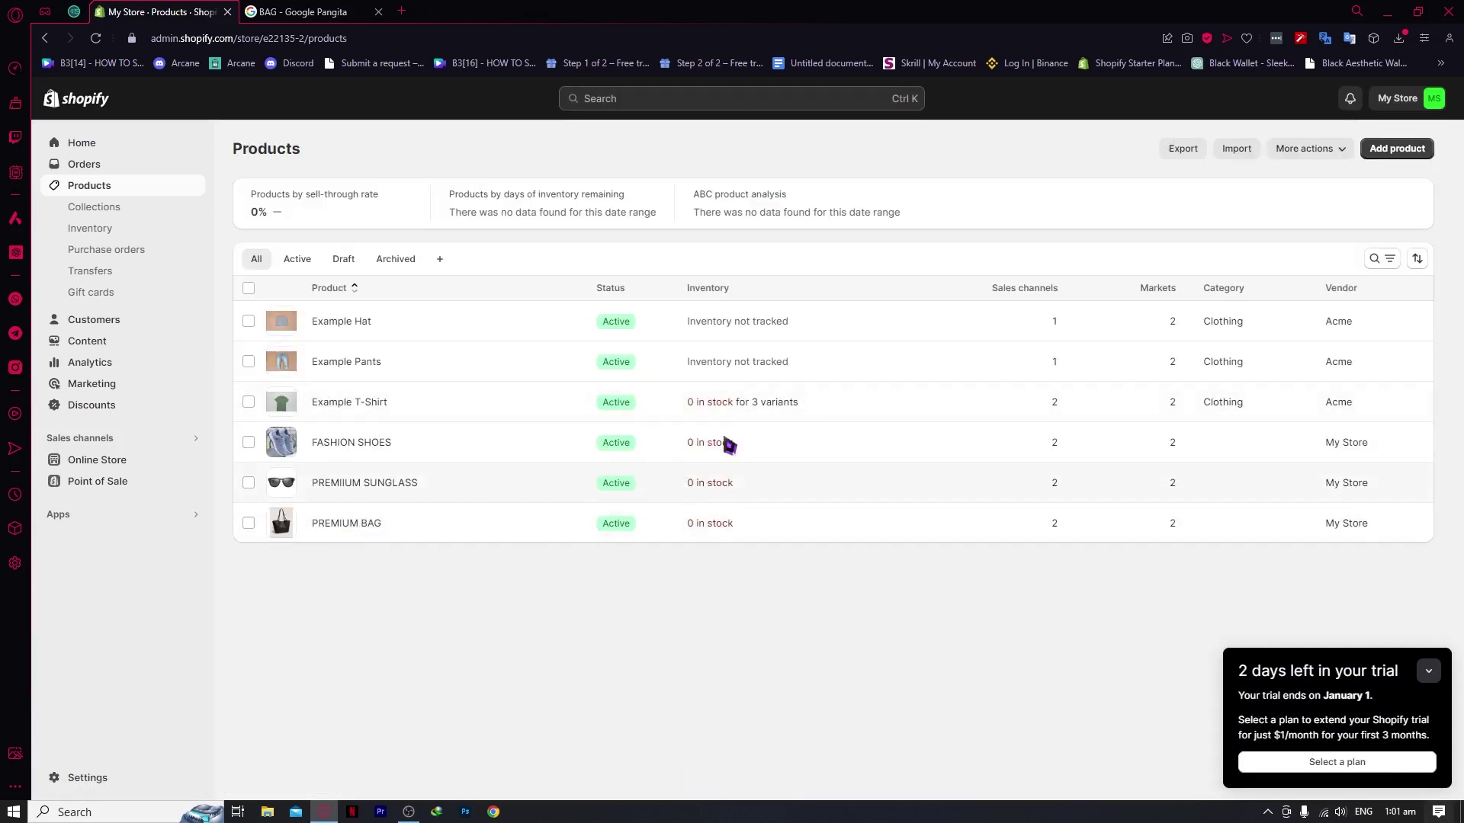
{"action": "left_click", "coordinate": [703, 533]}
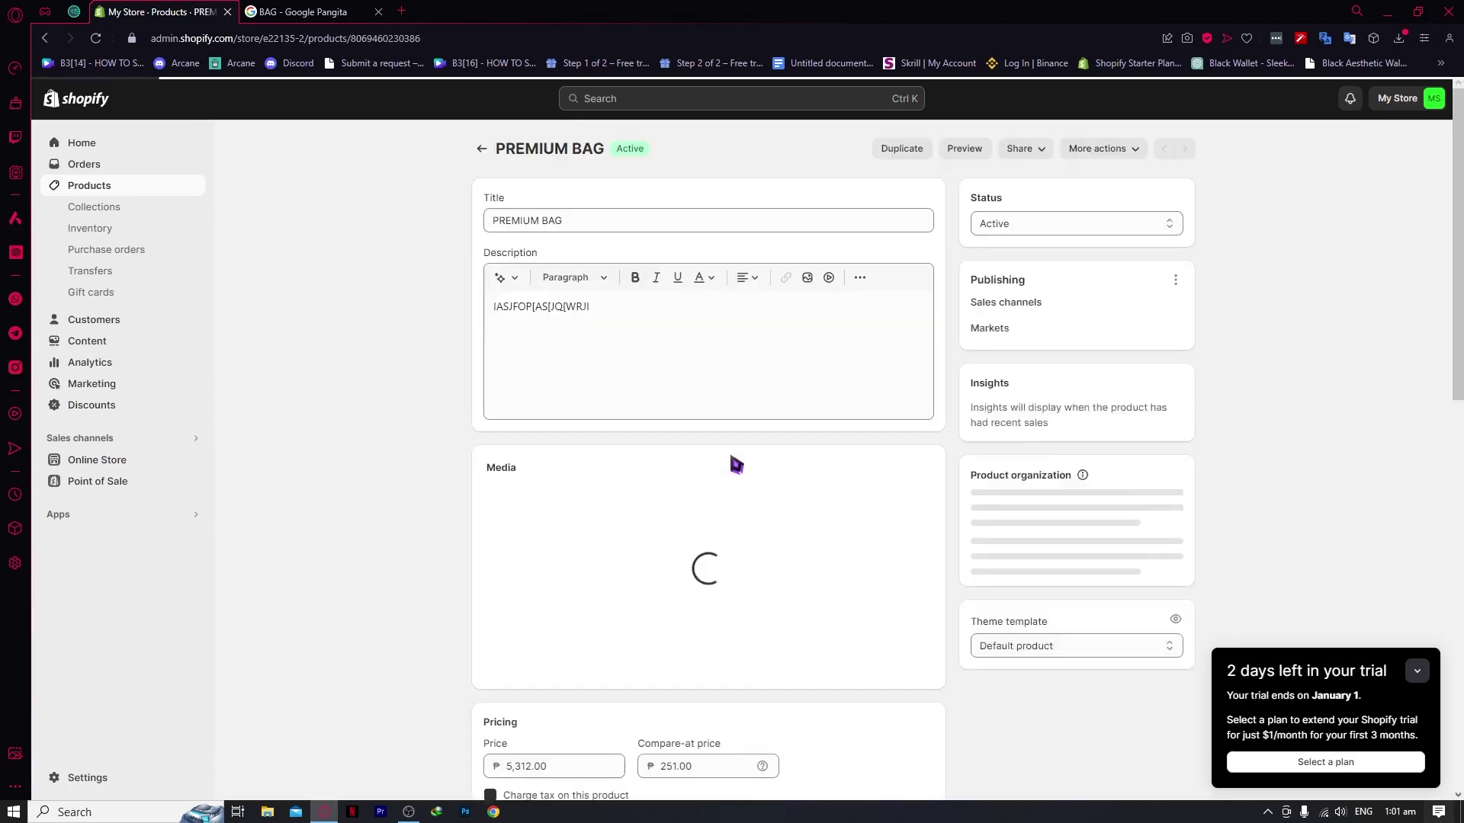
{"action": "scroll", "coordinate": [798, 414], "scroll_direction": "down", "scroll_amount": 5}
{"action": "scroll", "coordinate": [763, 413], "scroll_direction": "down", "scroll_amount": 5}
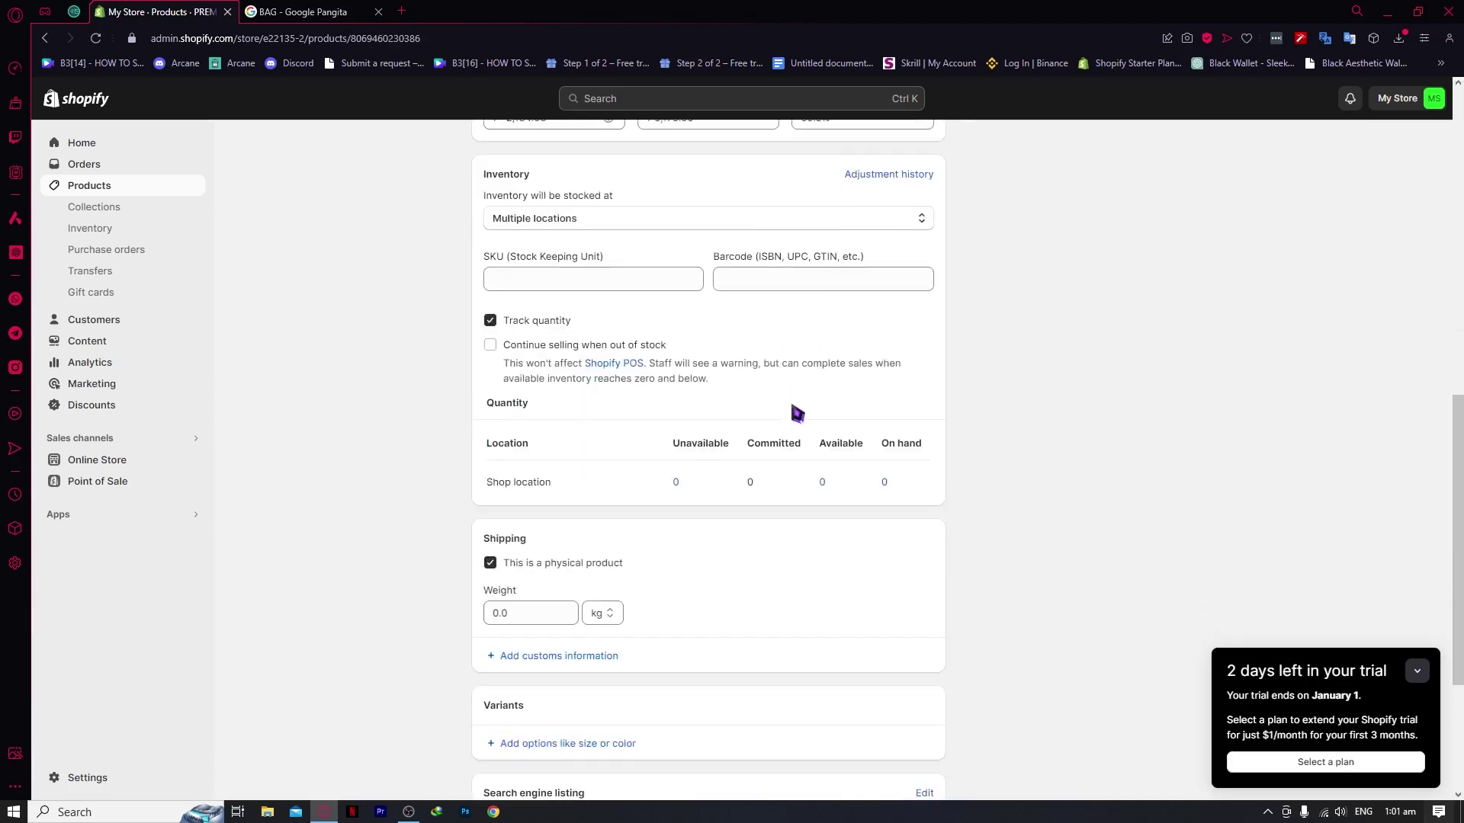
{"action": "left_click", "coordinate": [527, 326]}
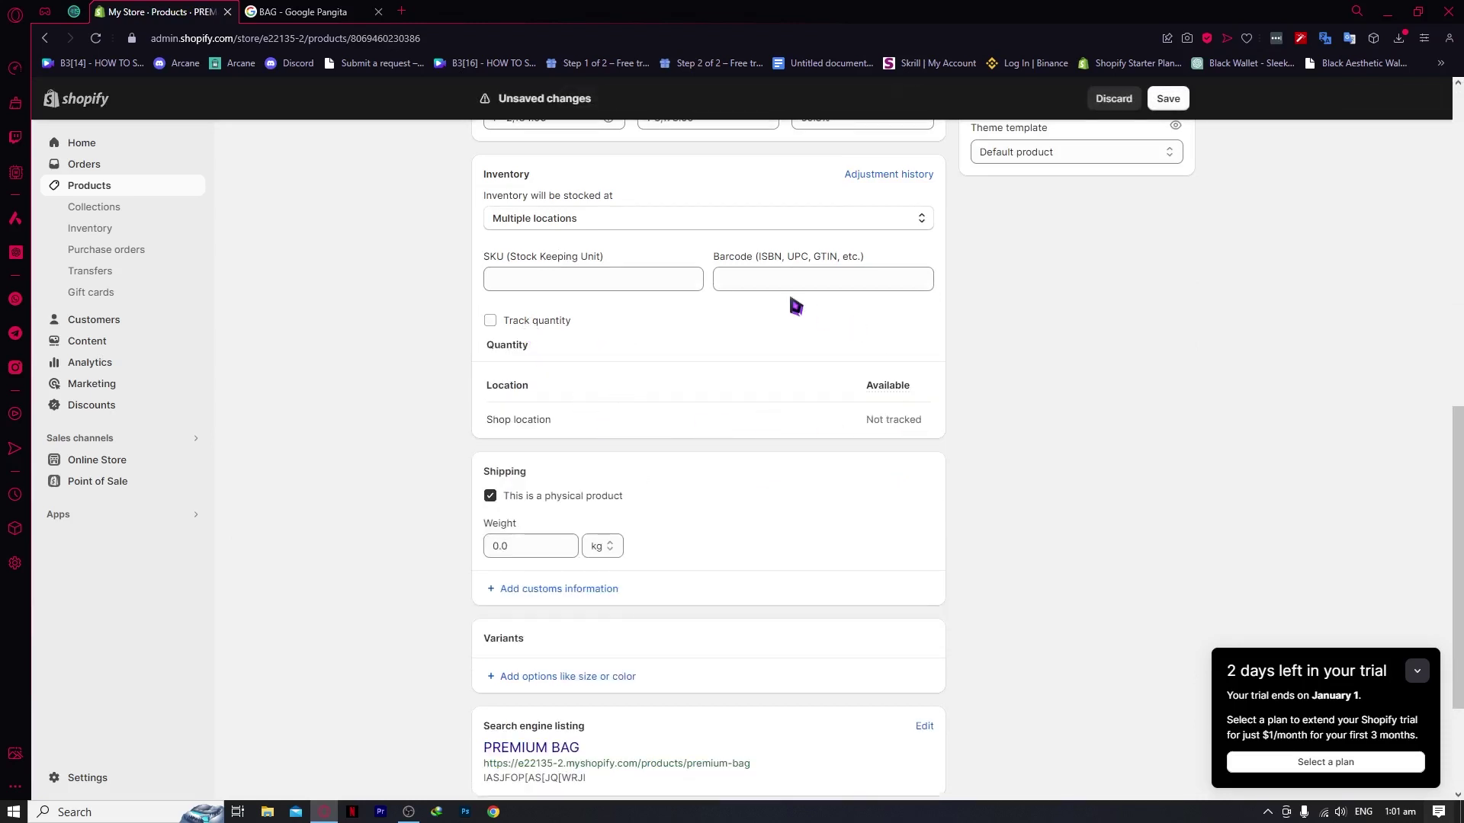
{"action": "left_click", "coordinate": [1168, 97]}
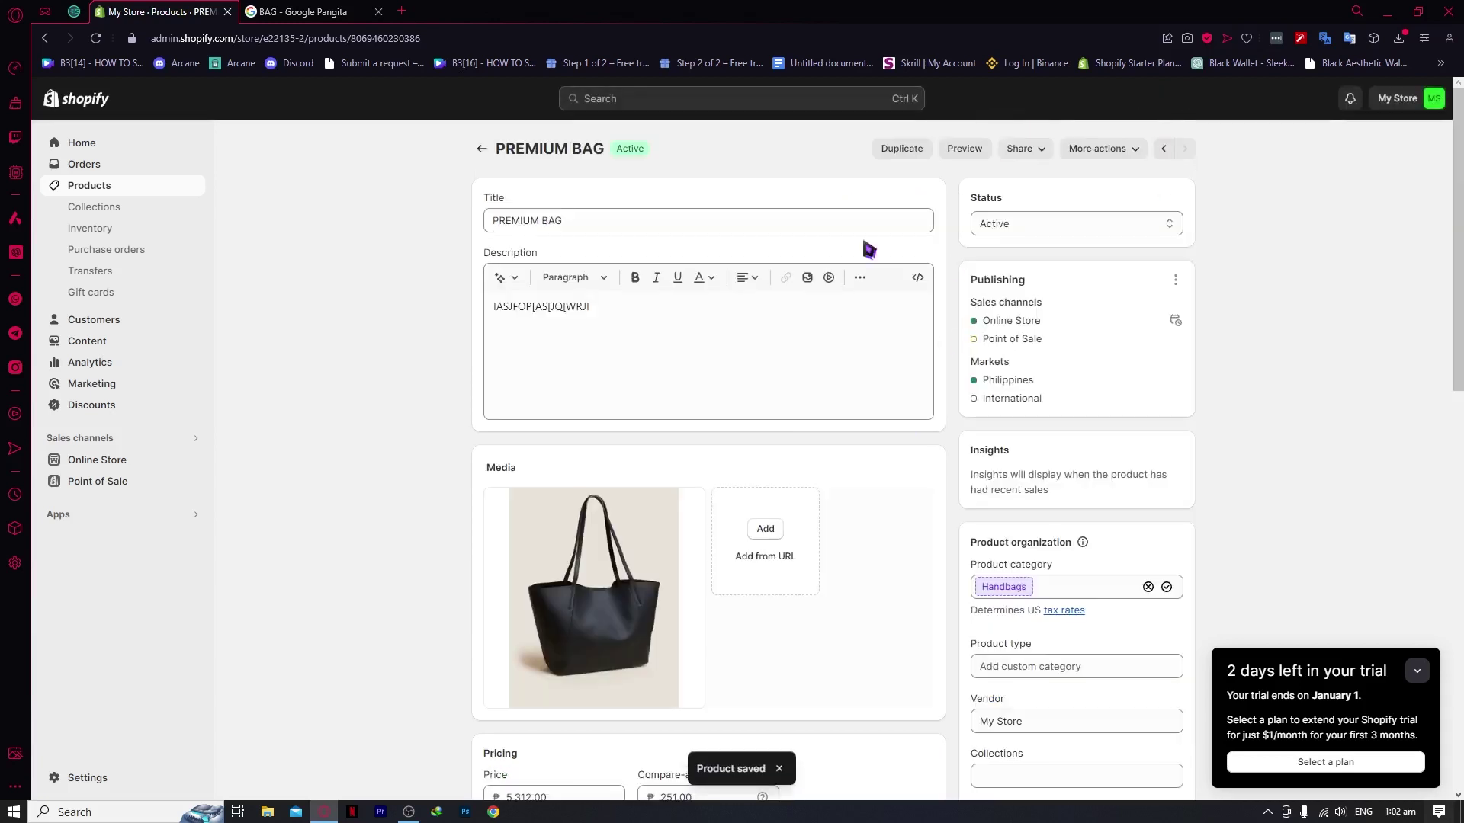
Leave the product and go via Home to the Online Store Themes page
{"action": "left_click", "coordinate": [487, 155]}
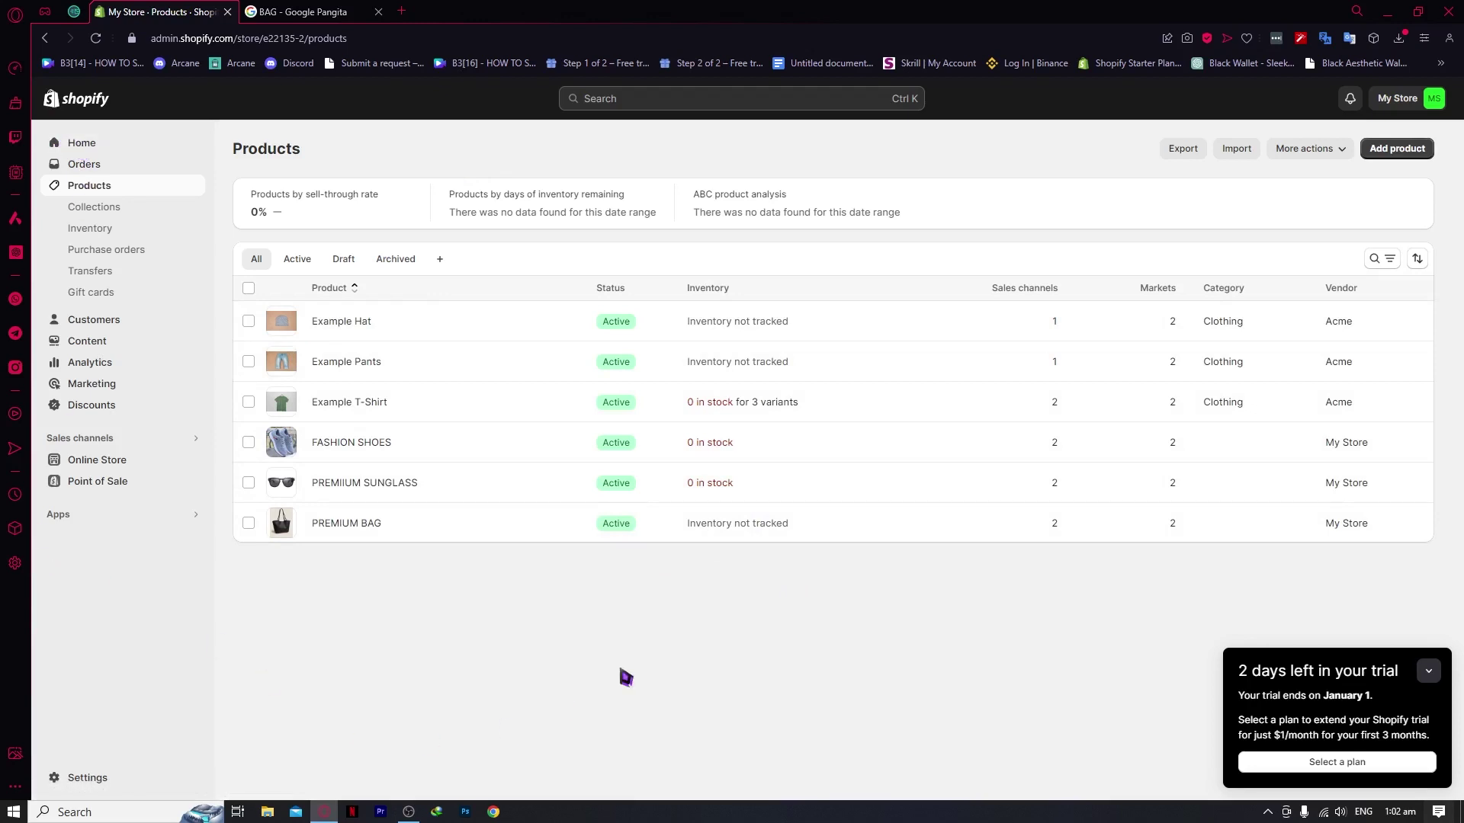
{"action": "left_click", "coordinate": [122, 142]}
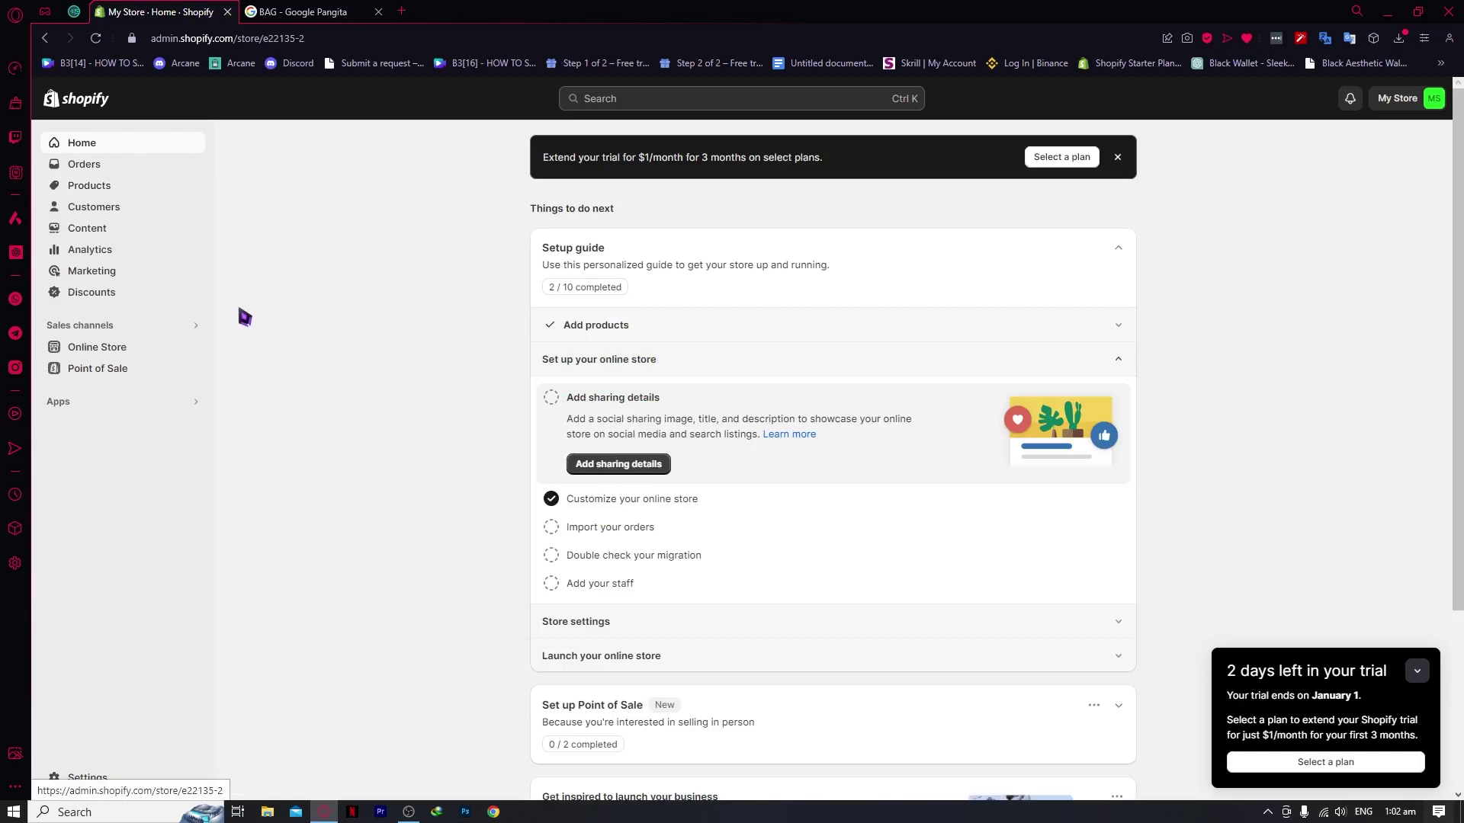
{"action": "left_click", "coordinate": [96, 349]}
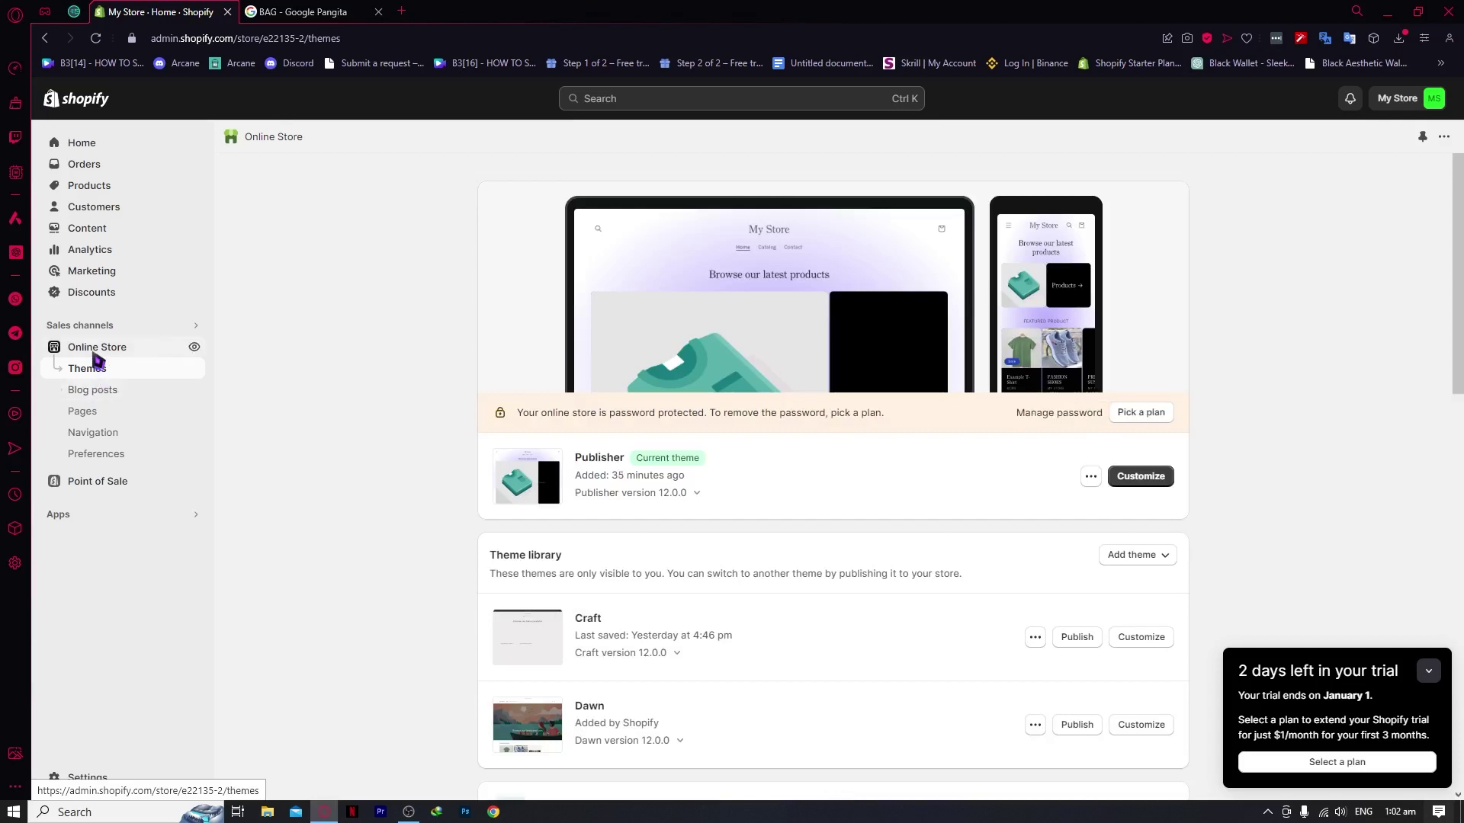
Add the free Spotlight theme (version 12.0.0) from Free themes to the library
{"action": "scroll", "coordinate": [781, 510], "scroll_direction": "down", "scroll_amount": 2}
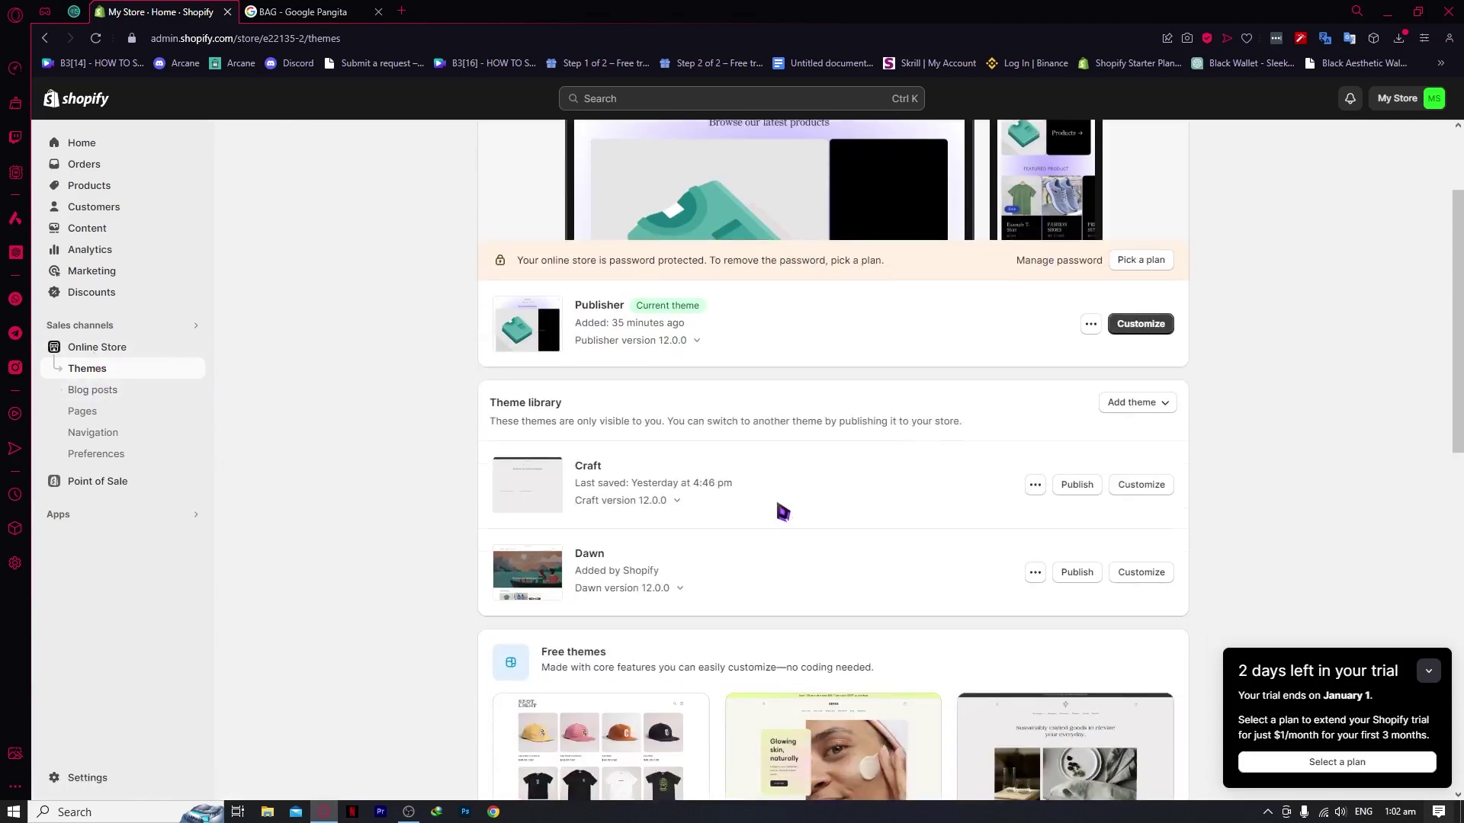
{"action": "scroll", "coordinate": [783, 511], "scroll_direction": "up", "scroll_amount": 2}
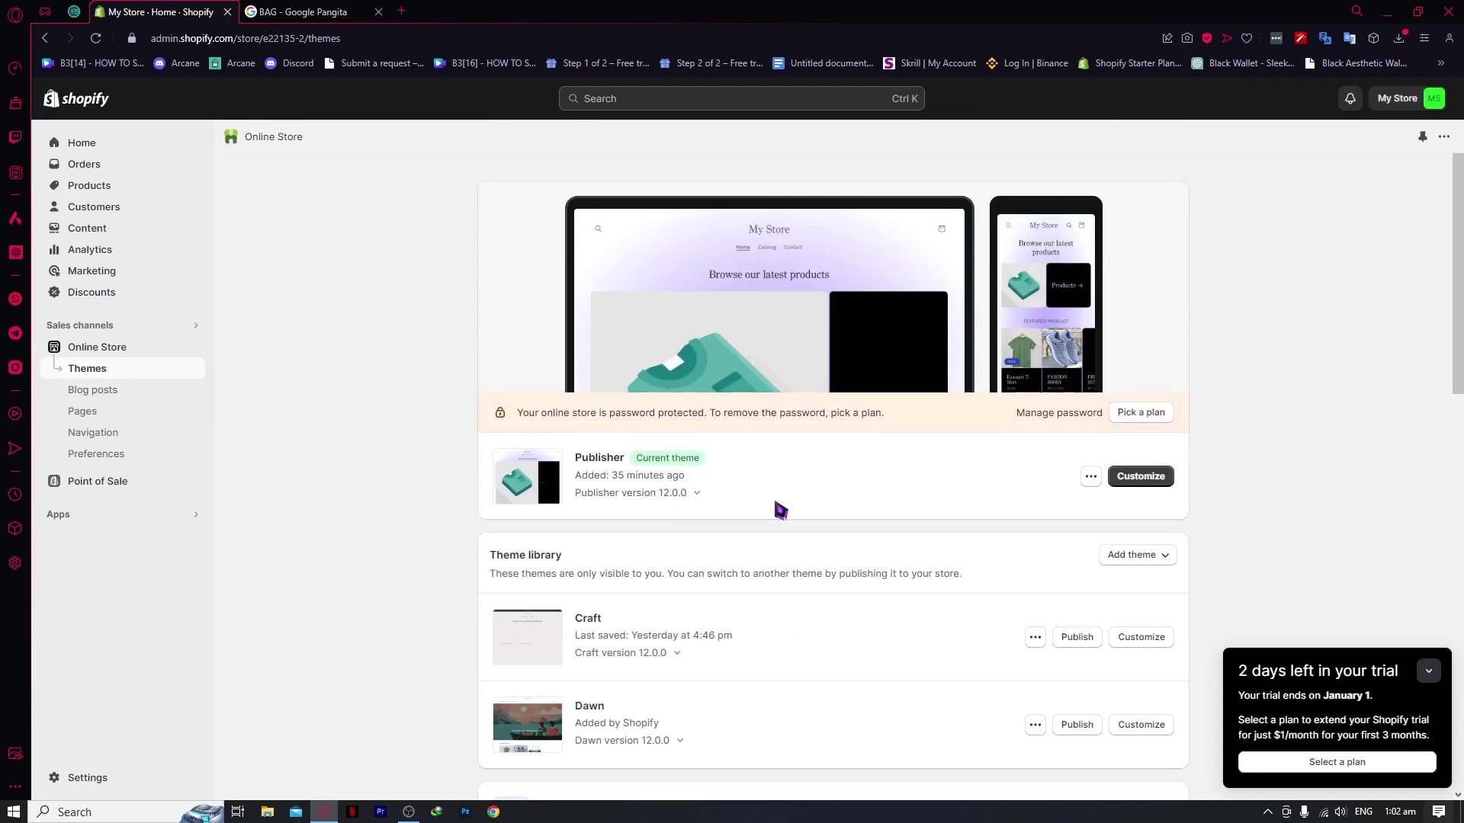
{"action": "scroll", "coordinate": [780, 510], "scroll_direction": "down", "scroll_amount": 1}
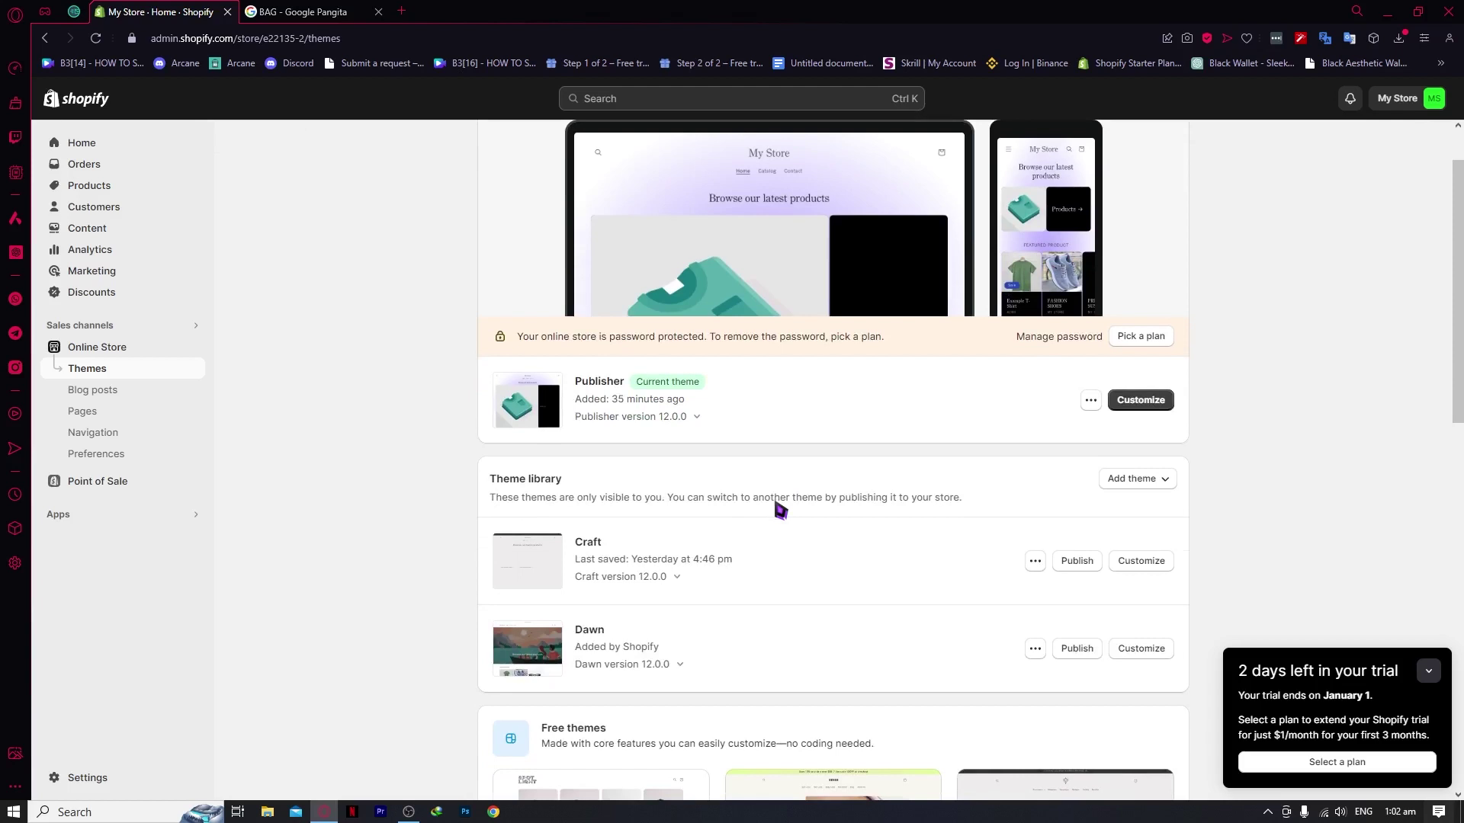
{"action": "scroll", "coordinate": [780, 511], "scroll_direction": "down", "scroll_amount": 2}
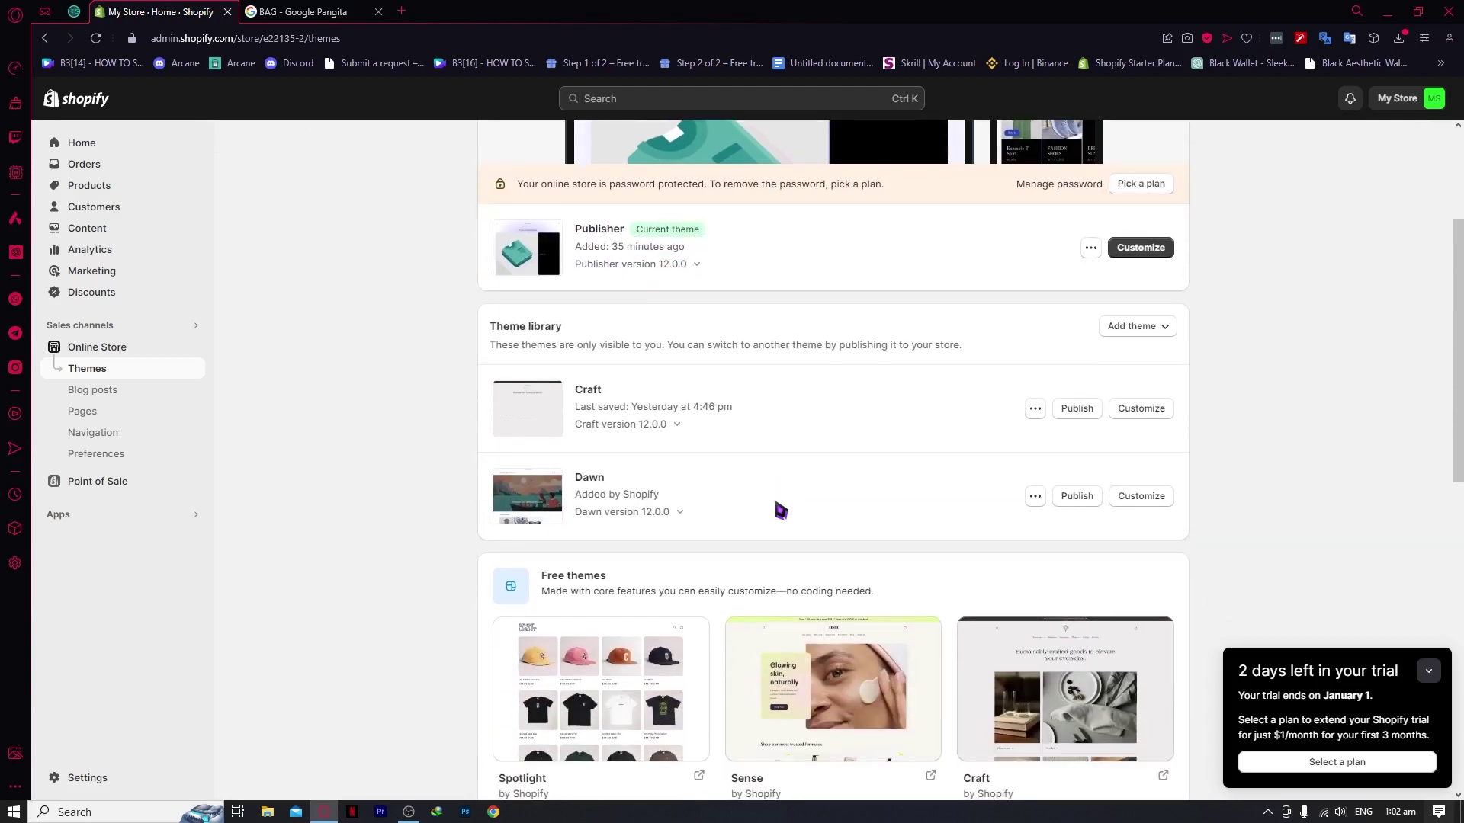
{"action": "scroll", "coordinate": [781, 511], "scroll_direction": "down", "scroll_amount": 4}
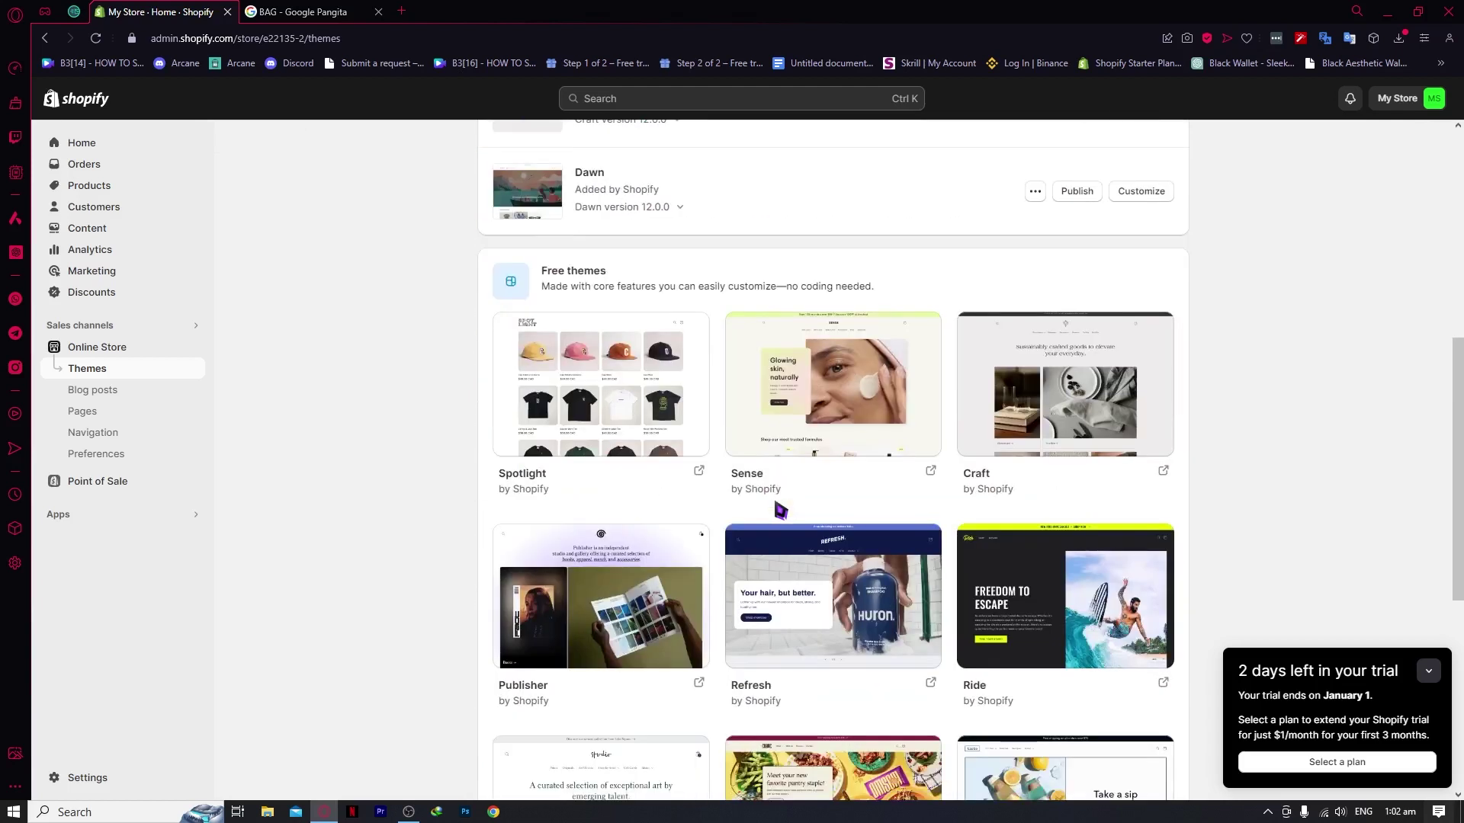
{"action": "mouse_move", "coordinate": [638, 423]}
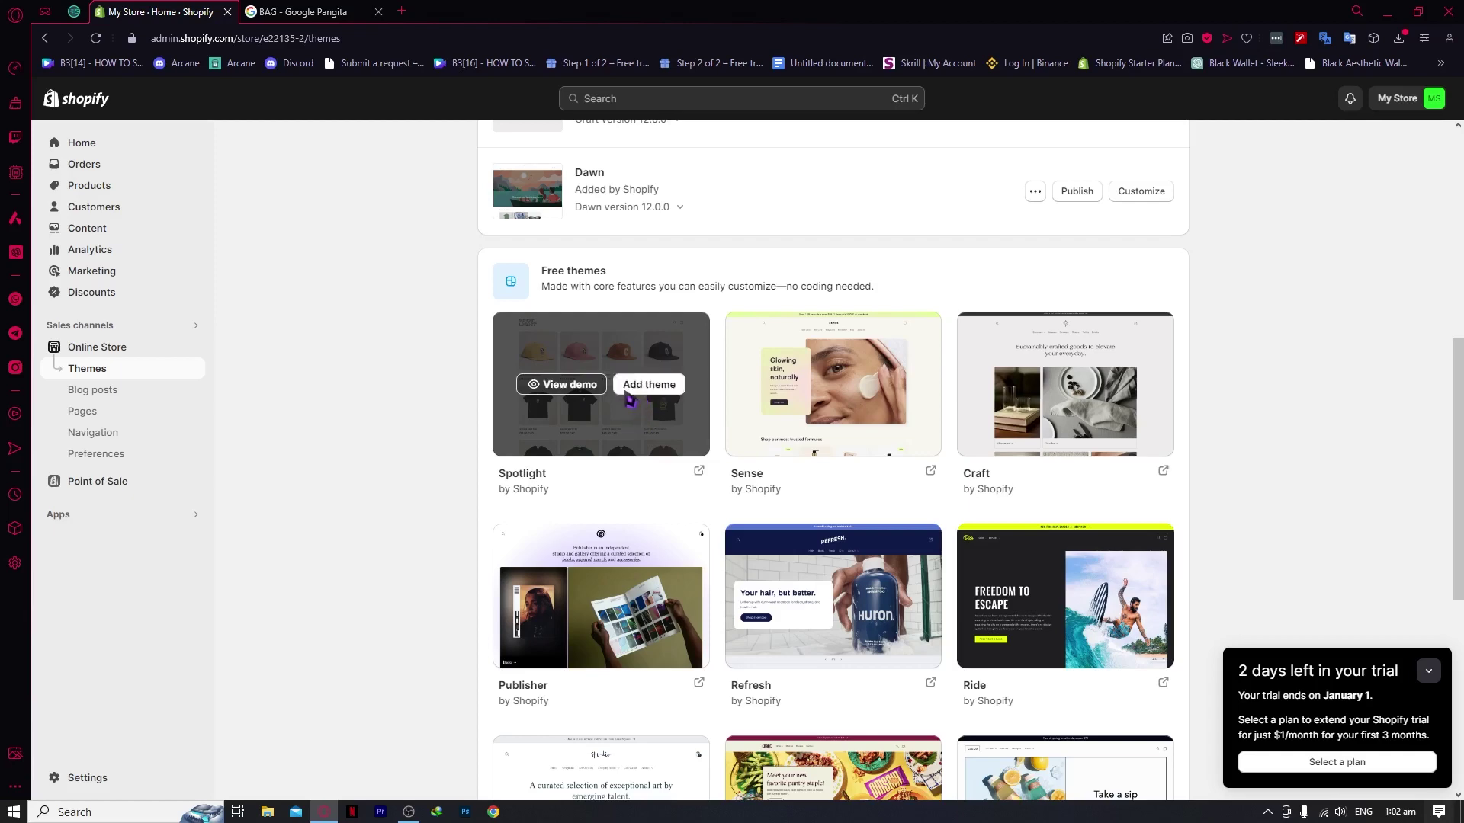
{"action": "left_click", "coordinate": [648, 387]}
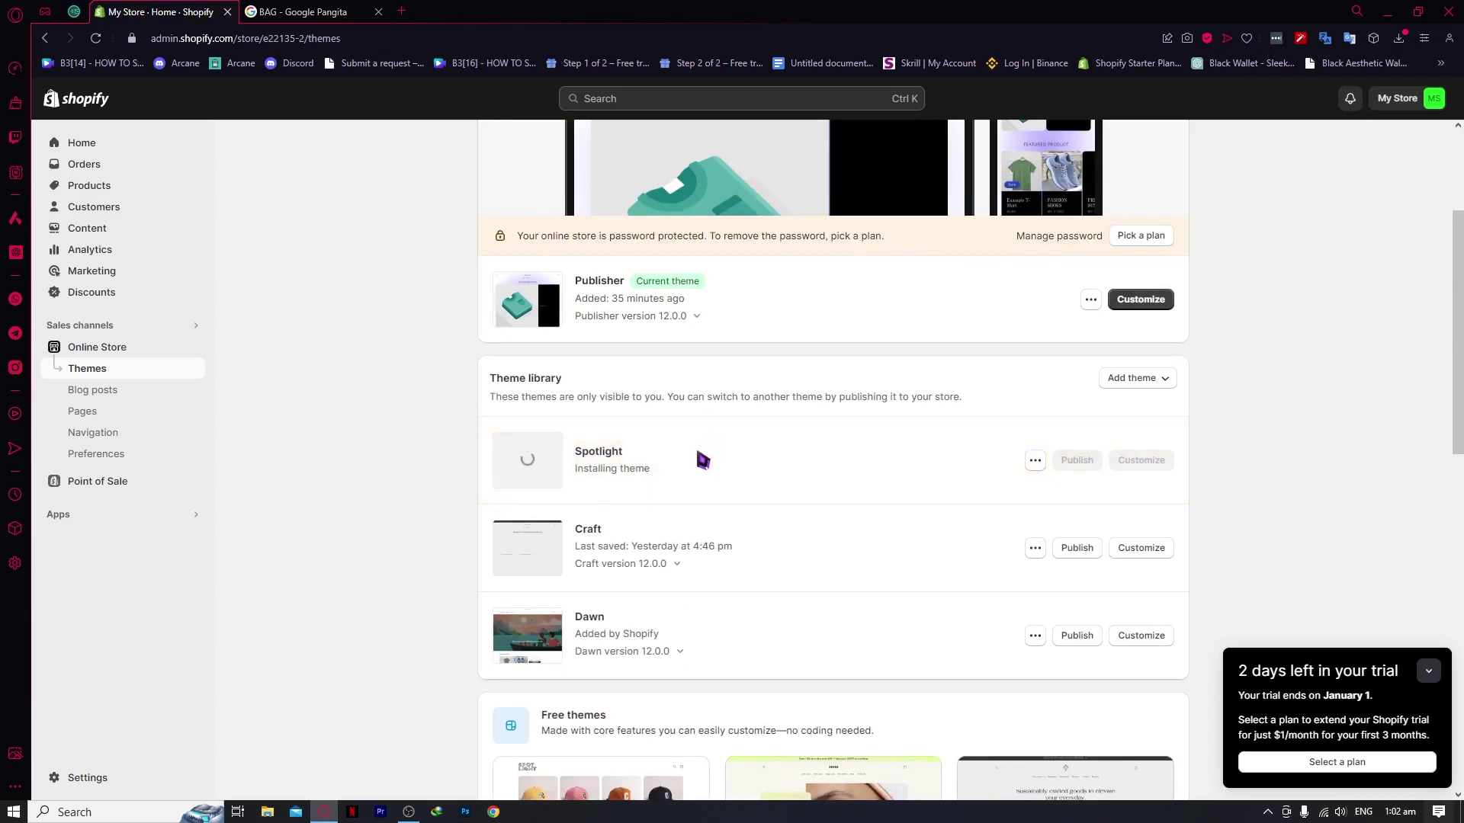
{"action": "scroll", "coordinate": [694, 441], "scroll_direction": "up", "scroll_amount": 1}
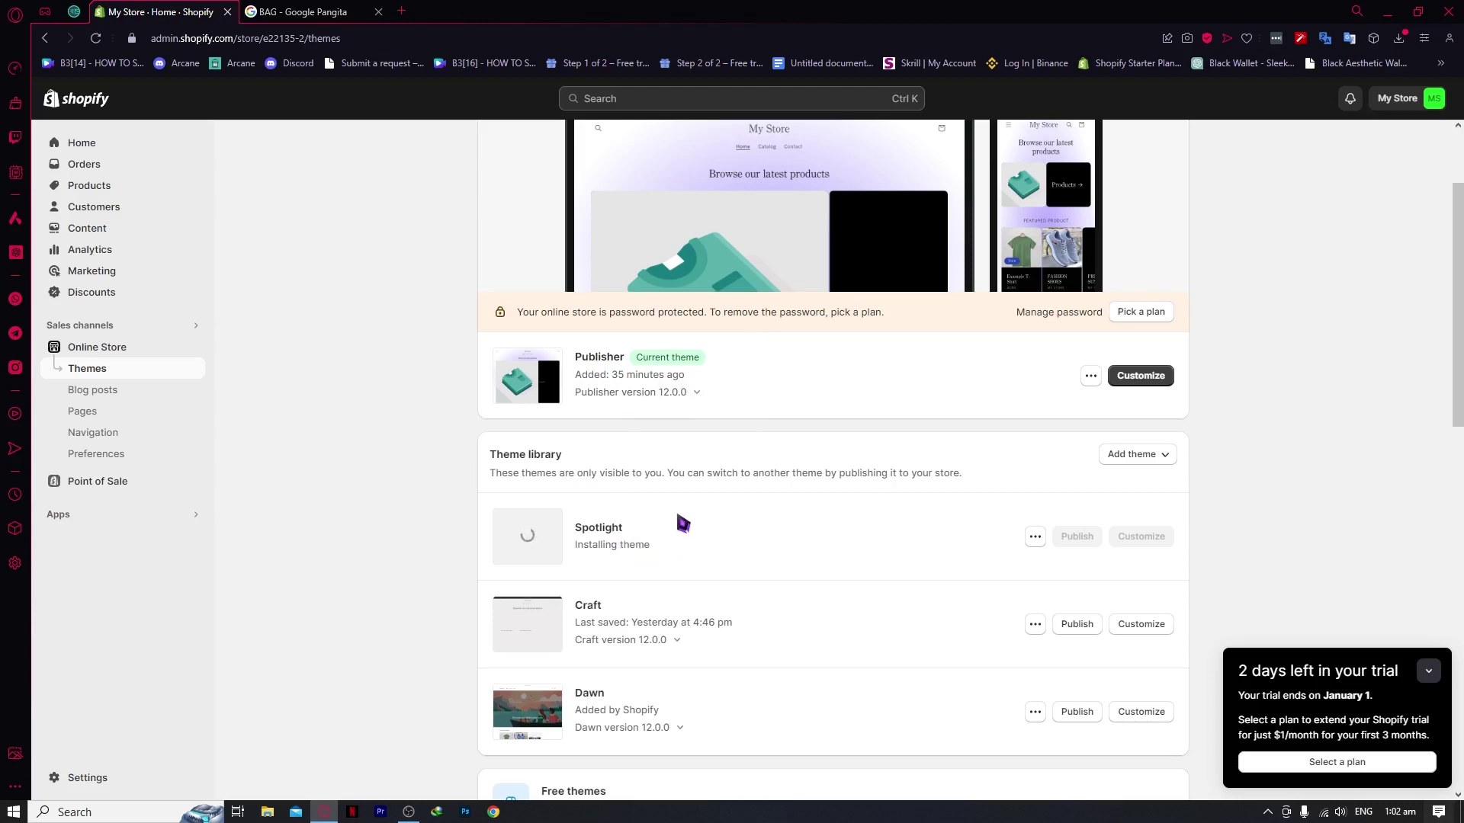
{"action": "scroll", "coordinate": [593, 554], "scroll_direction": "down", "scroll_amount": 5}
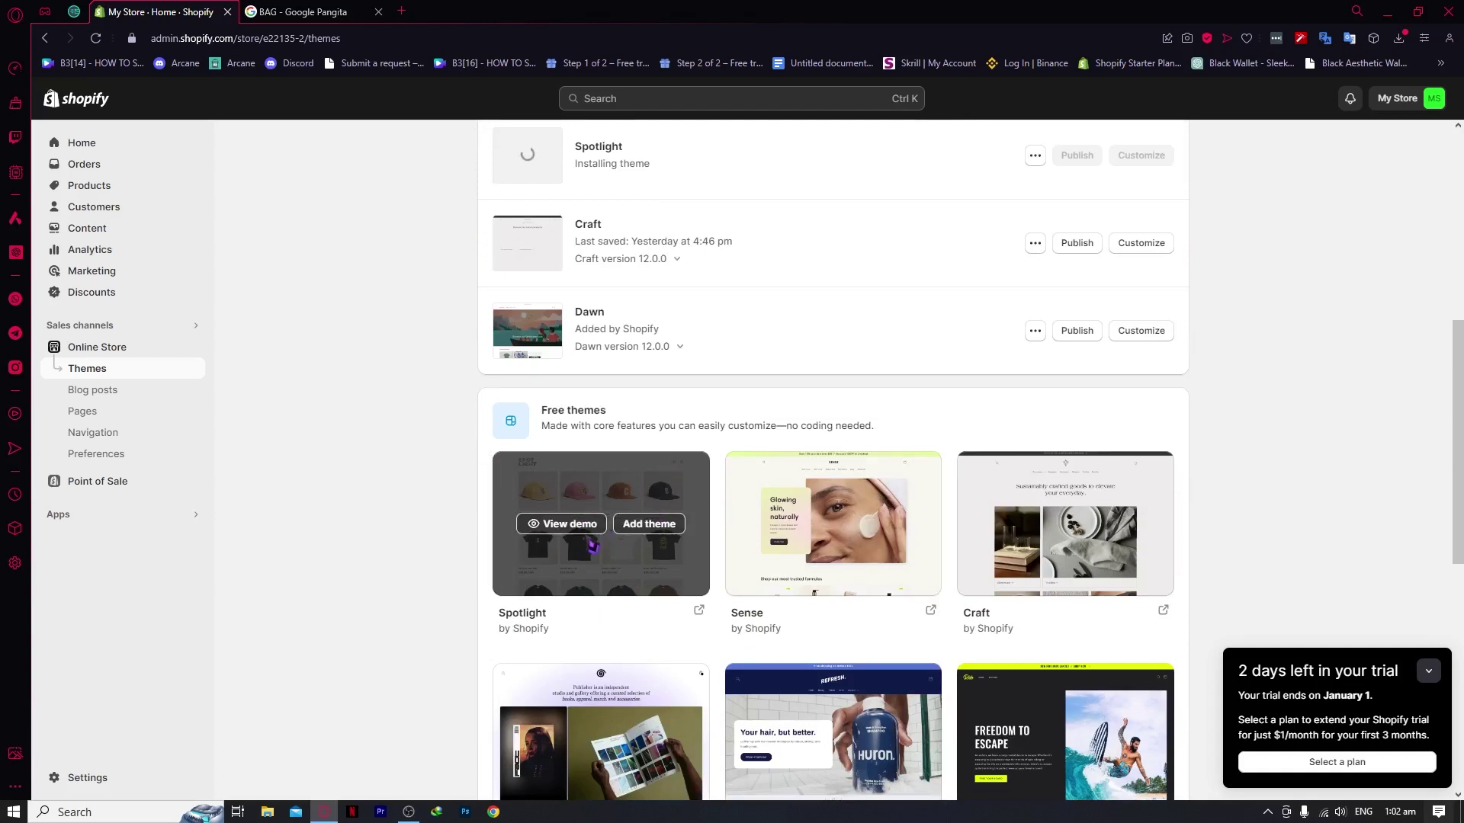
{"action": "scroll", "coordinate": [587, 541], "scroll_direction": "up", "scroll_amount": 2}
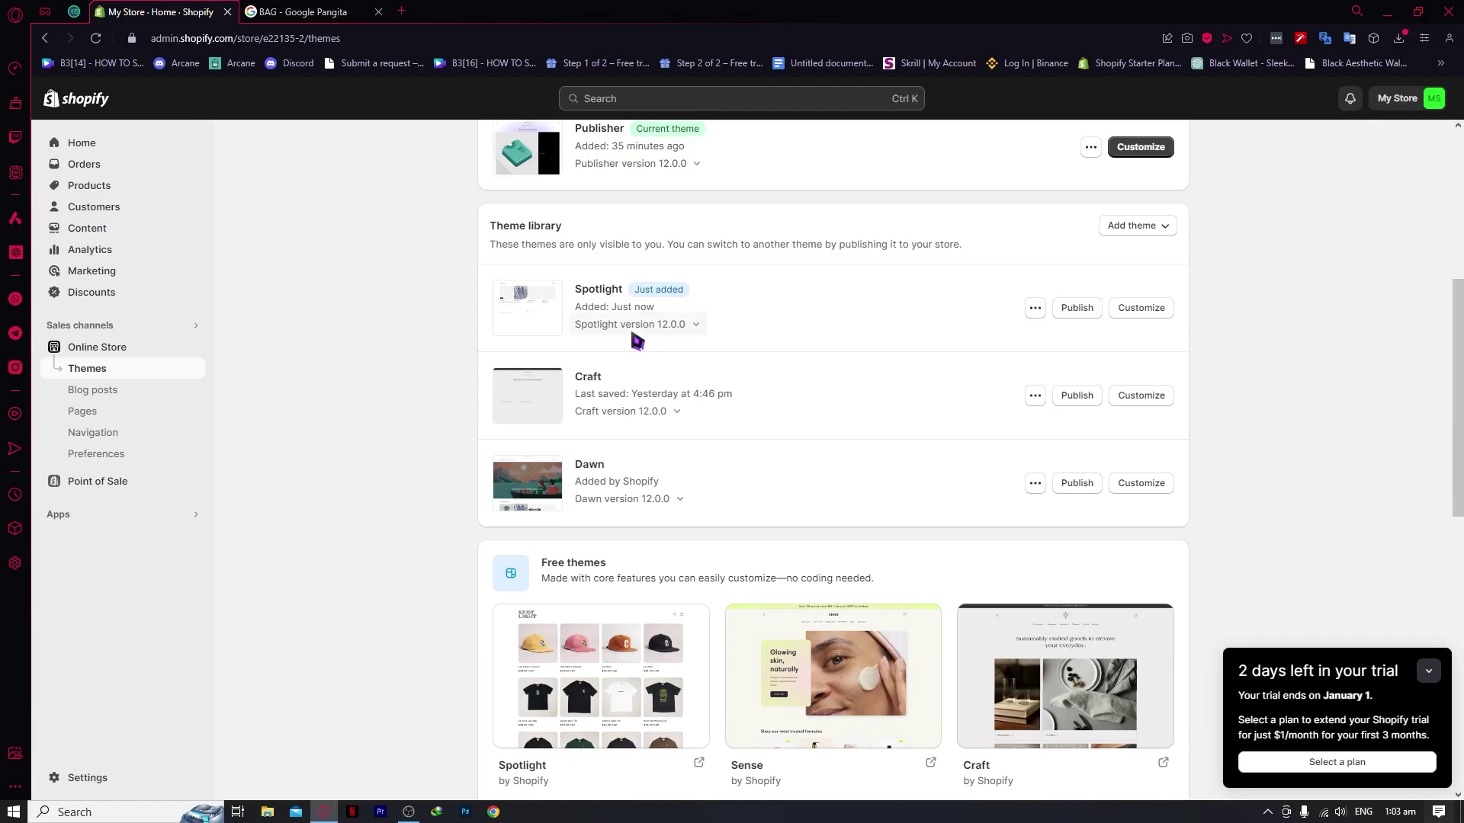
Publish Spotlight in place of Publisher and open it in the theme editor
{"action": "left_click", "coordinate": [1075, 309]}
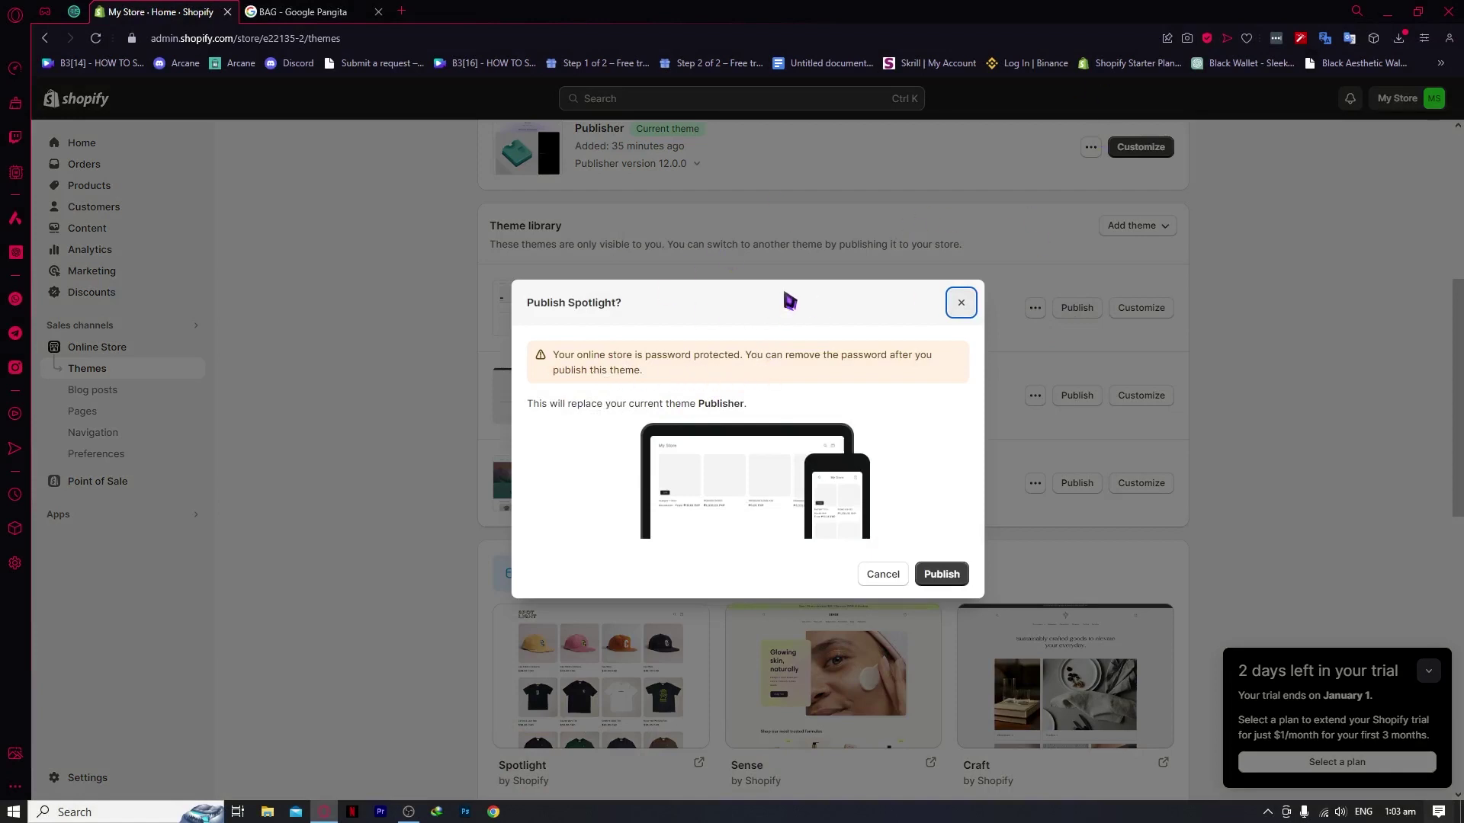
{"action": "left_click", "coordinate": [946, 580]}
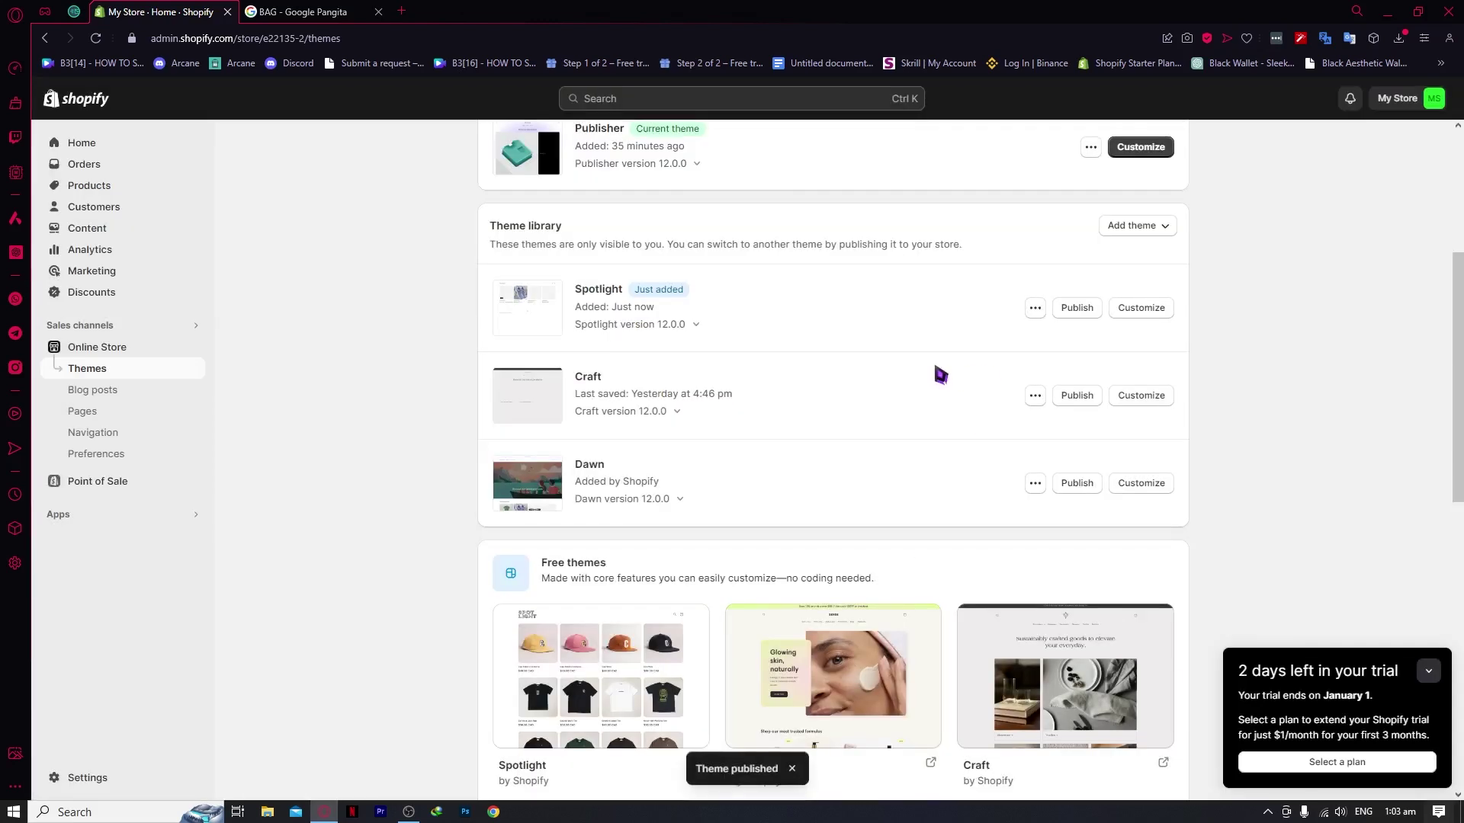
{"action": "scroll", "coordinate": [663, 429], "scroll_direction": "up", "scroll_amount": 2}
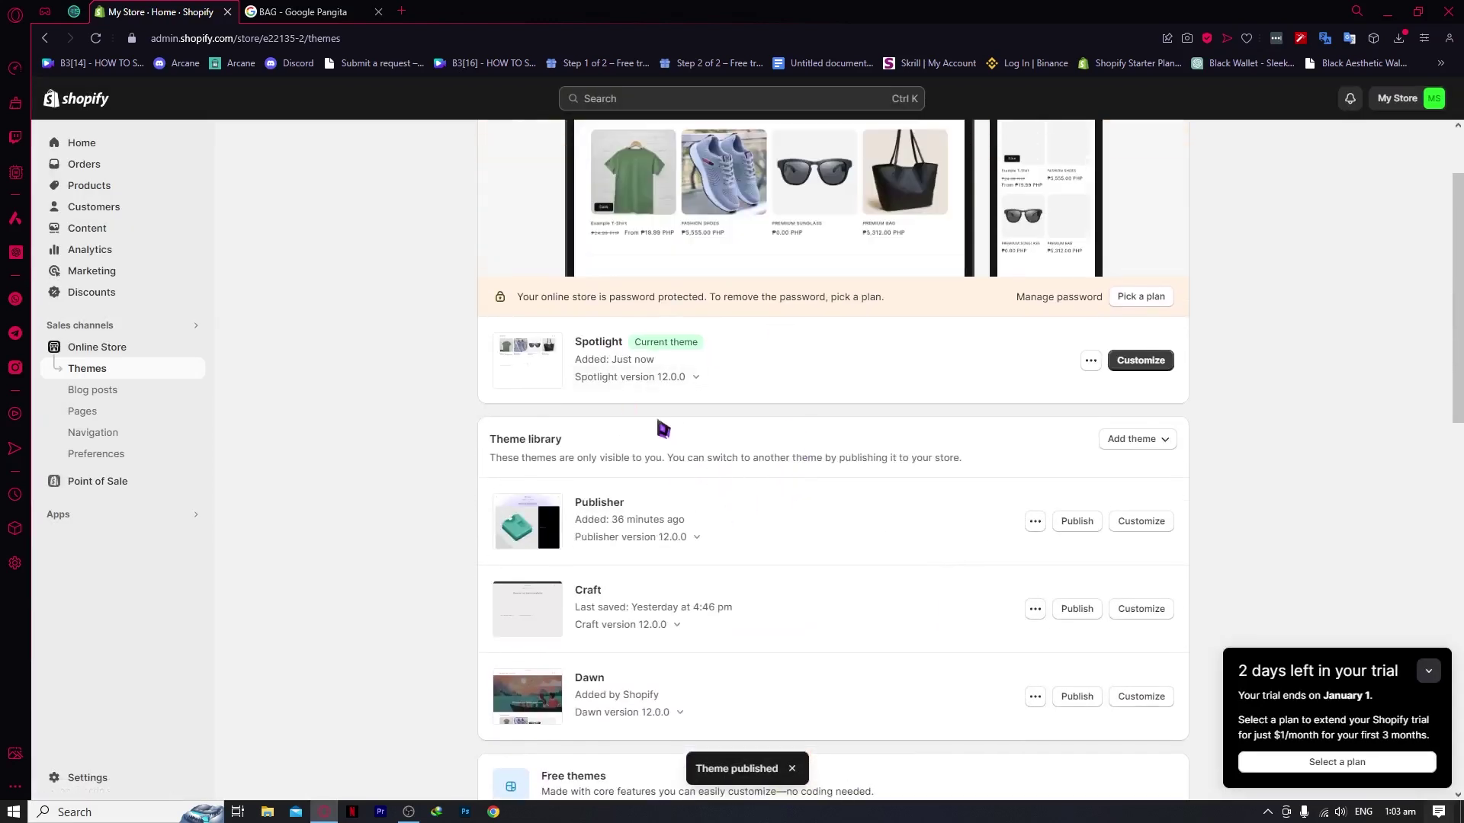
{"action": "left_click", "coordinate": [1140, 364]}
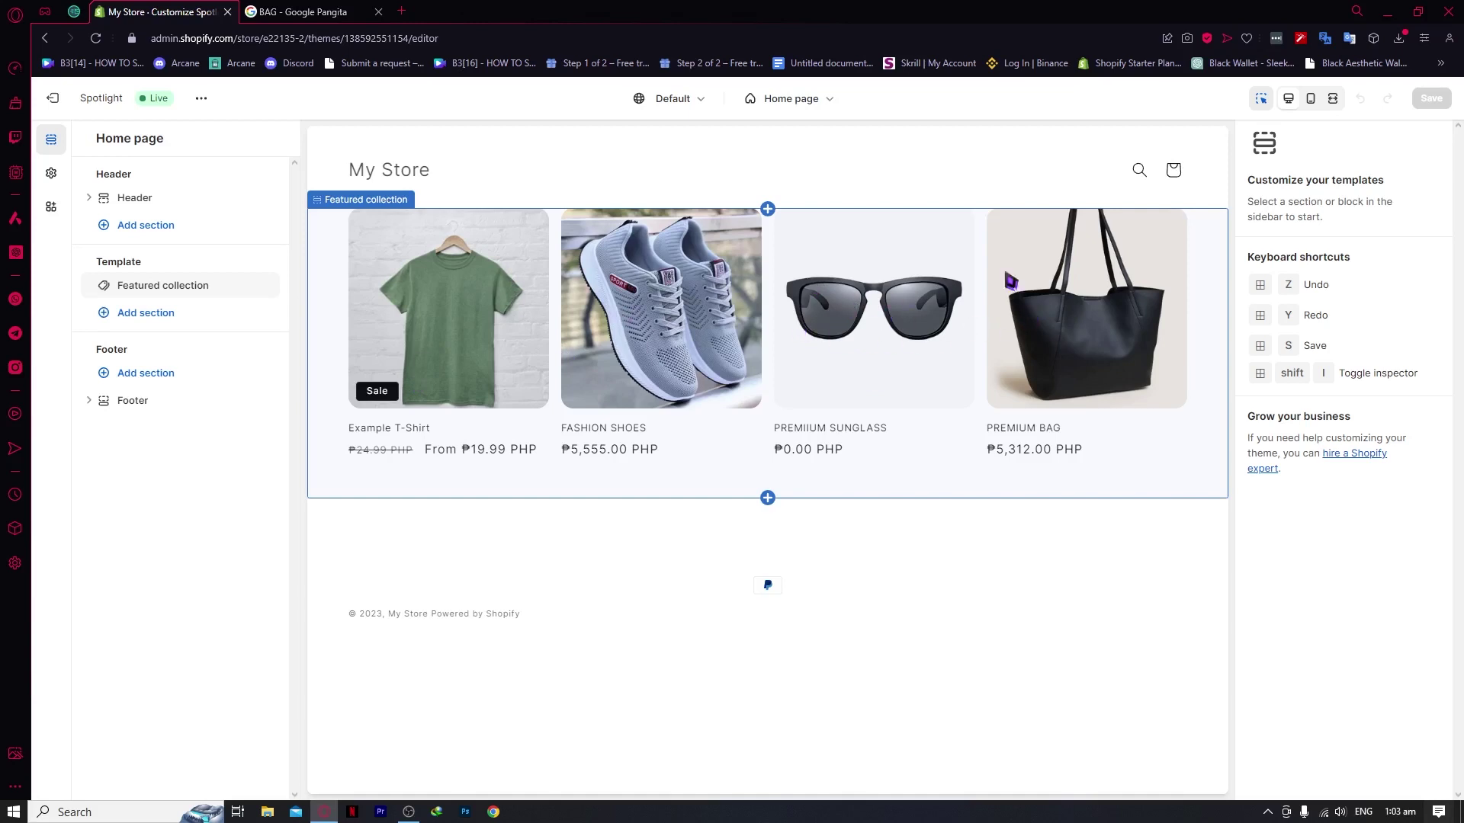
{"action": "left_click", "coordinate": [1032, 290]}
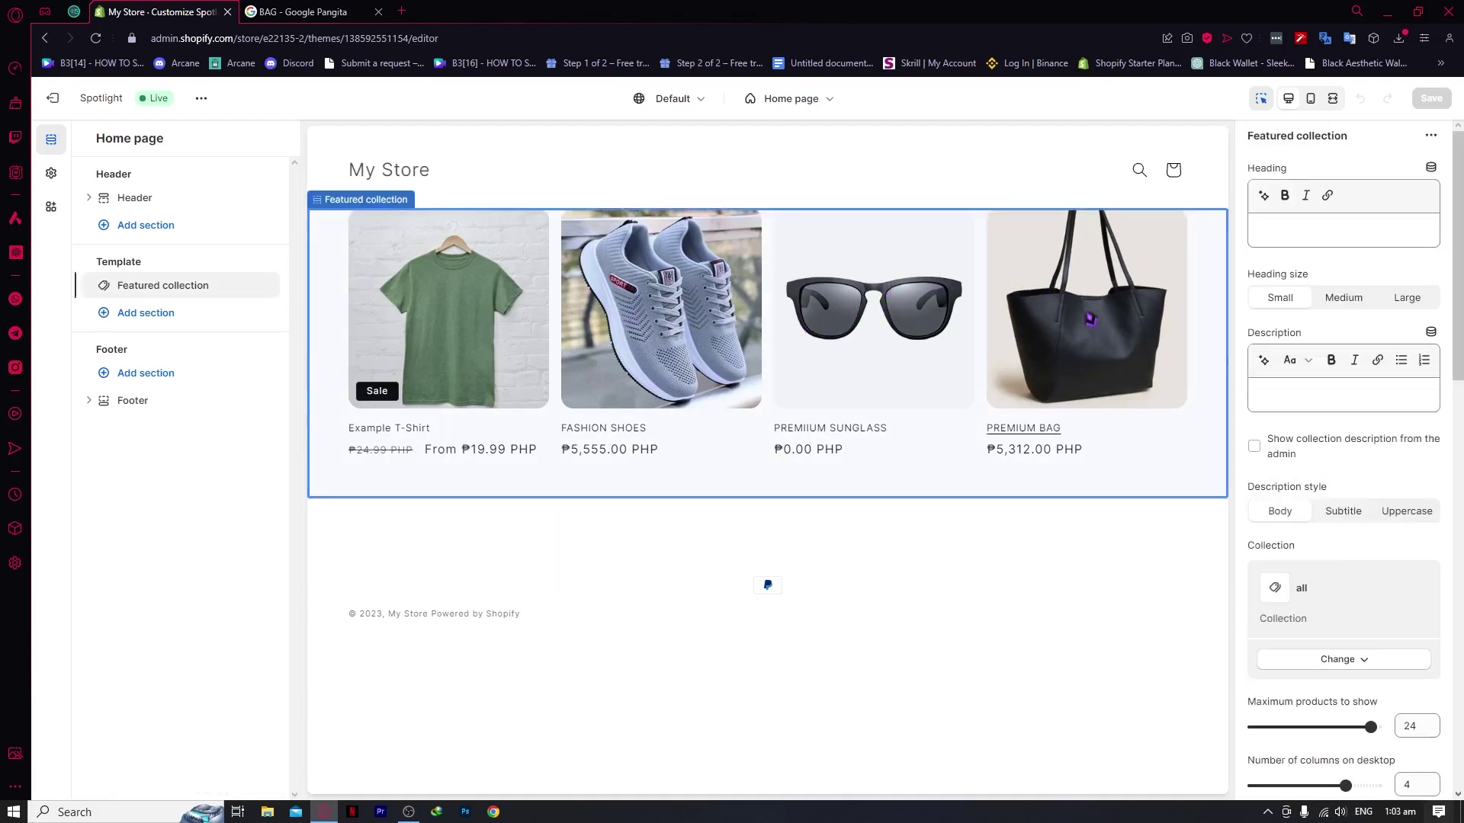
{"action": "left_click", "coordinate": [1113, 388]}
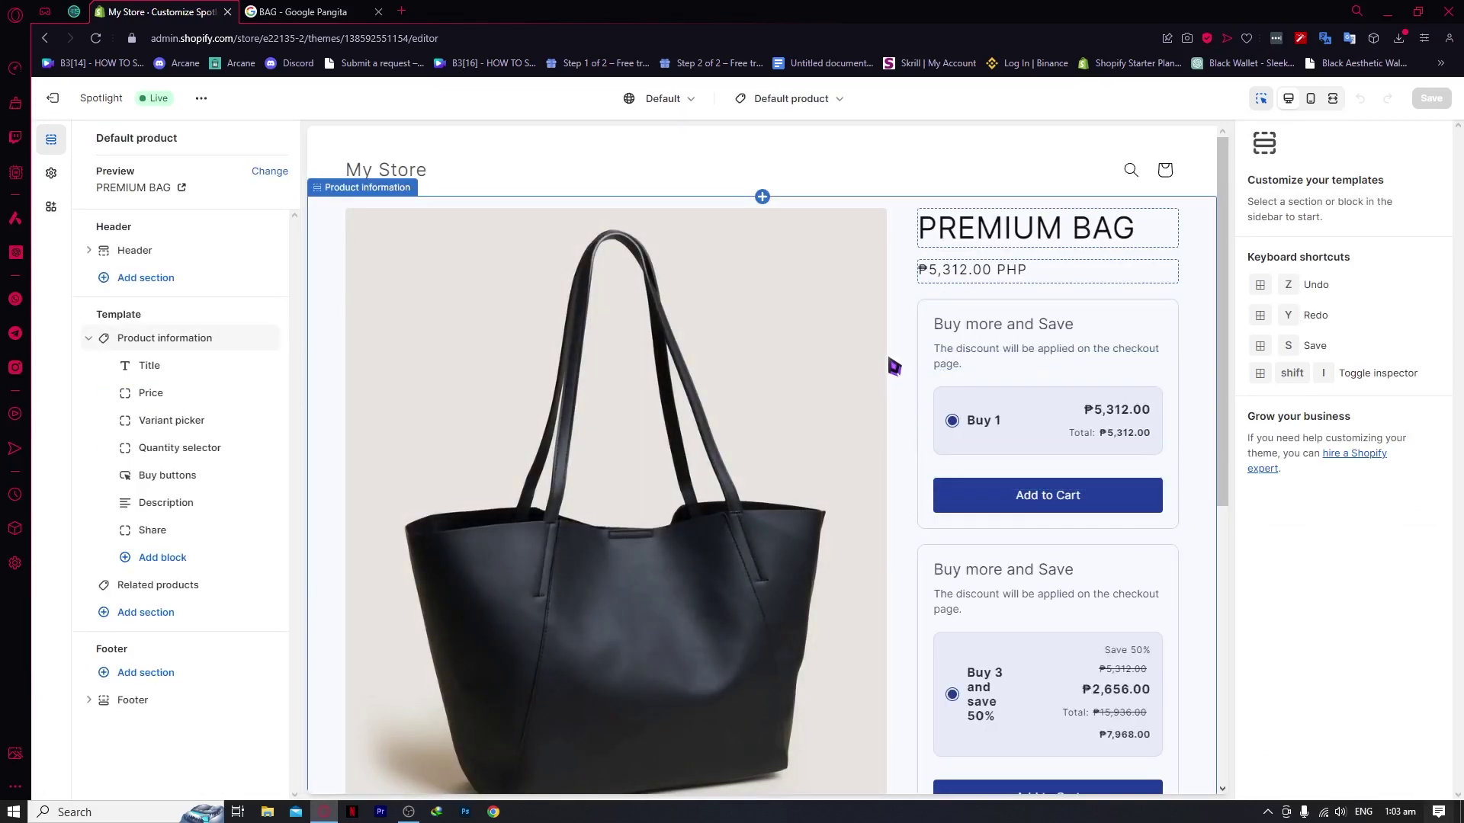
{"action": "scroll", "coordinate": [877, 416], "scroll_direction": "down", "scroll_amount": 3}
{"action": "scroll", "coordinate": [888, 415], "scroll_direction": "up", "scroll_amount": 3}
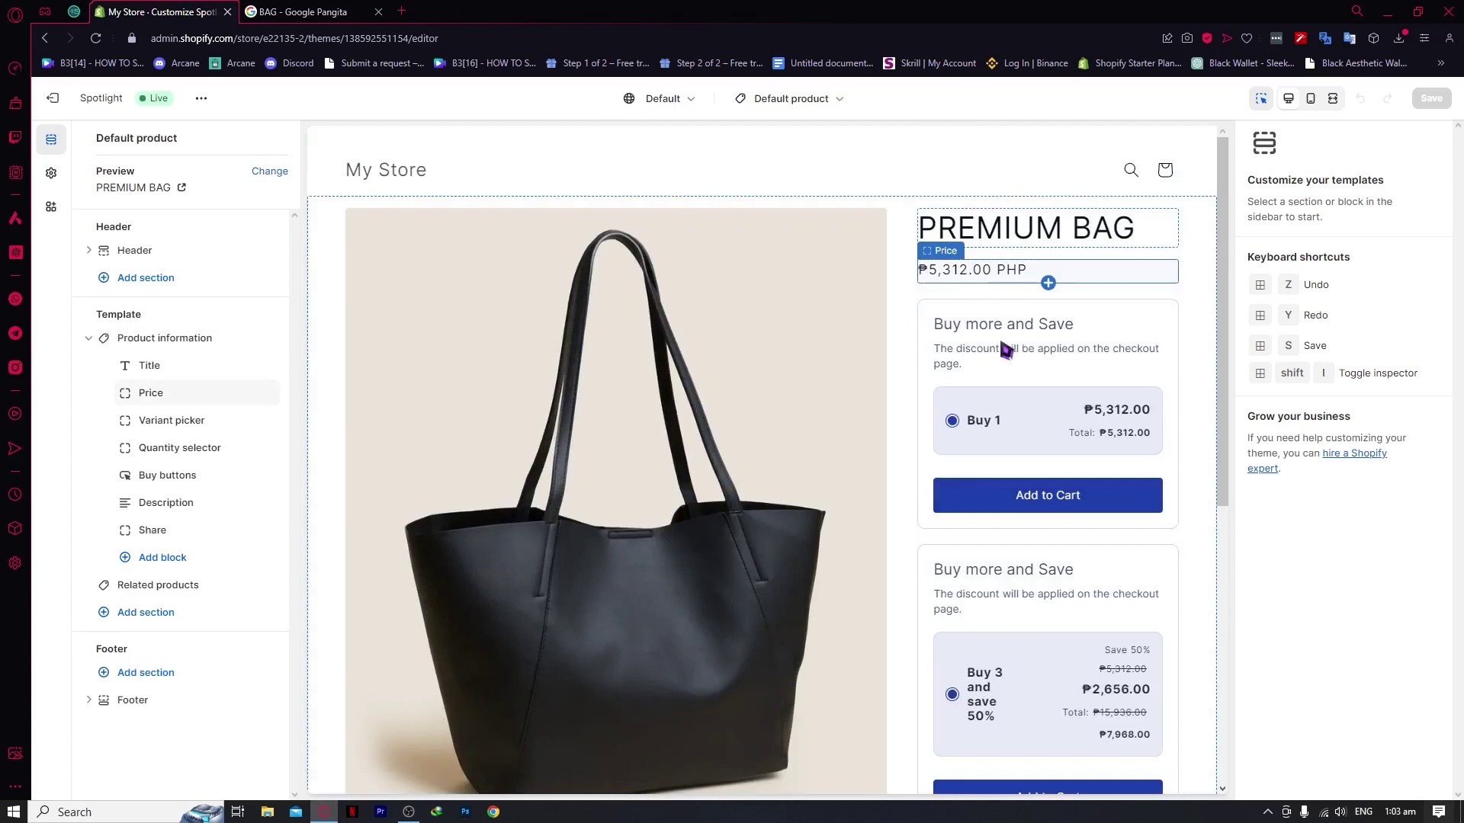
{"action": "left_click", "coordinate": [1021, 270]}
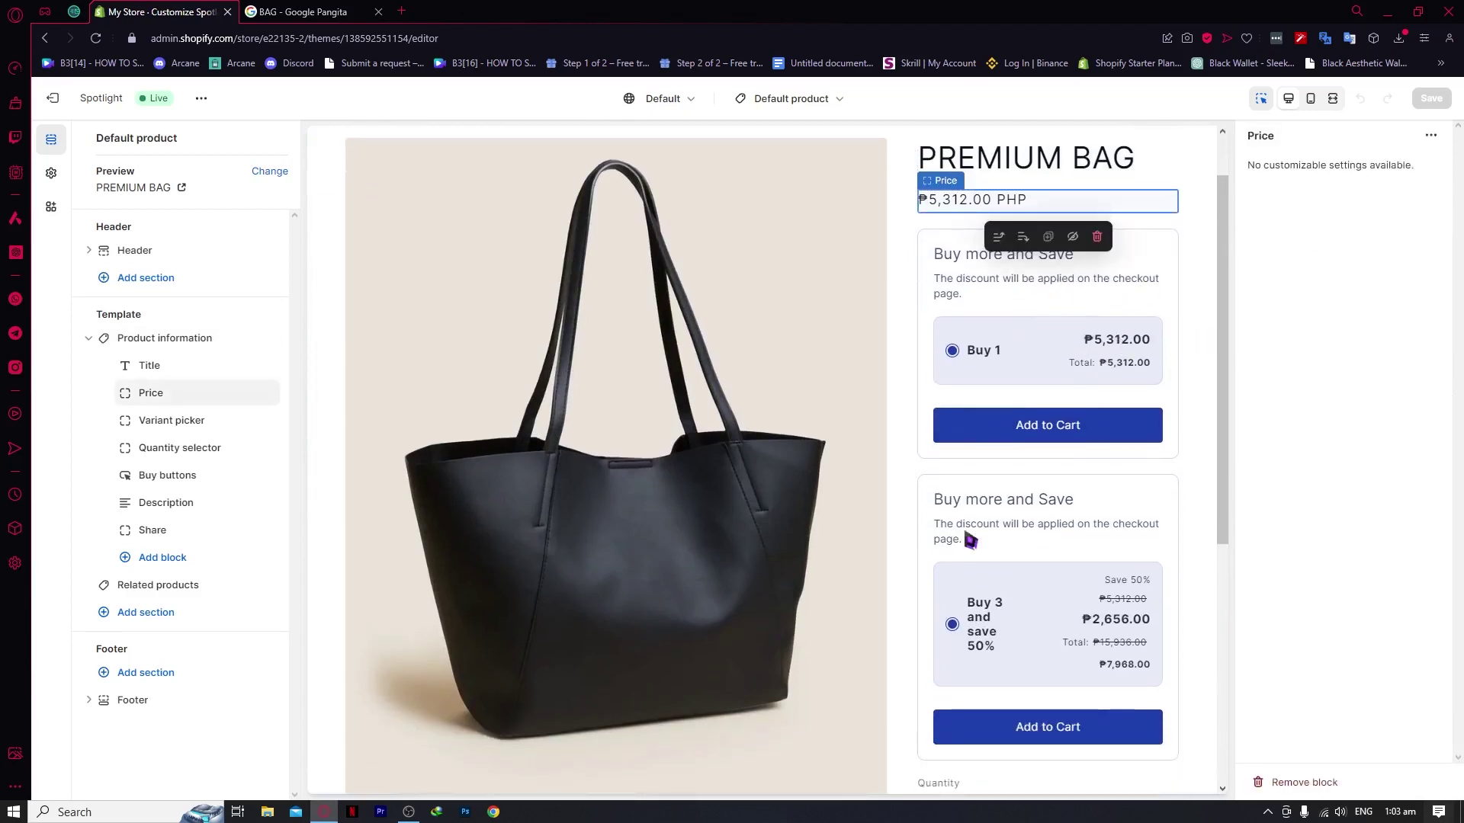
{"action": "scroll", "coordinate": [971, 540], "scroll_direction": "down", "scroll_amount": 1}
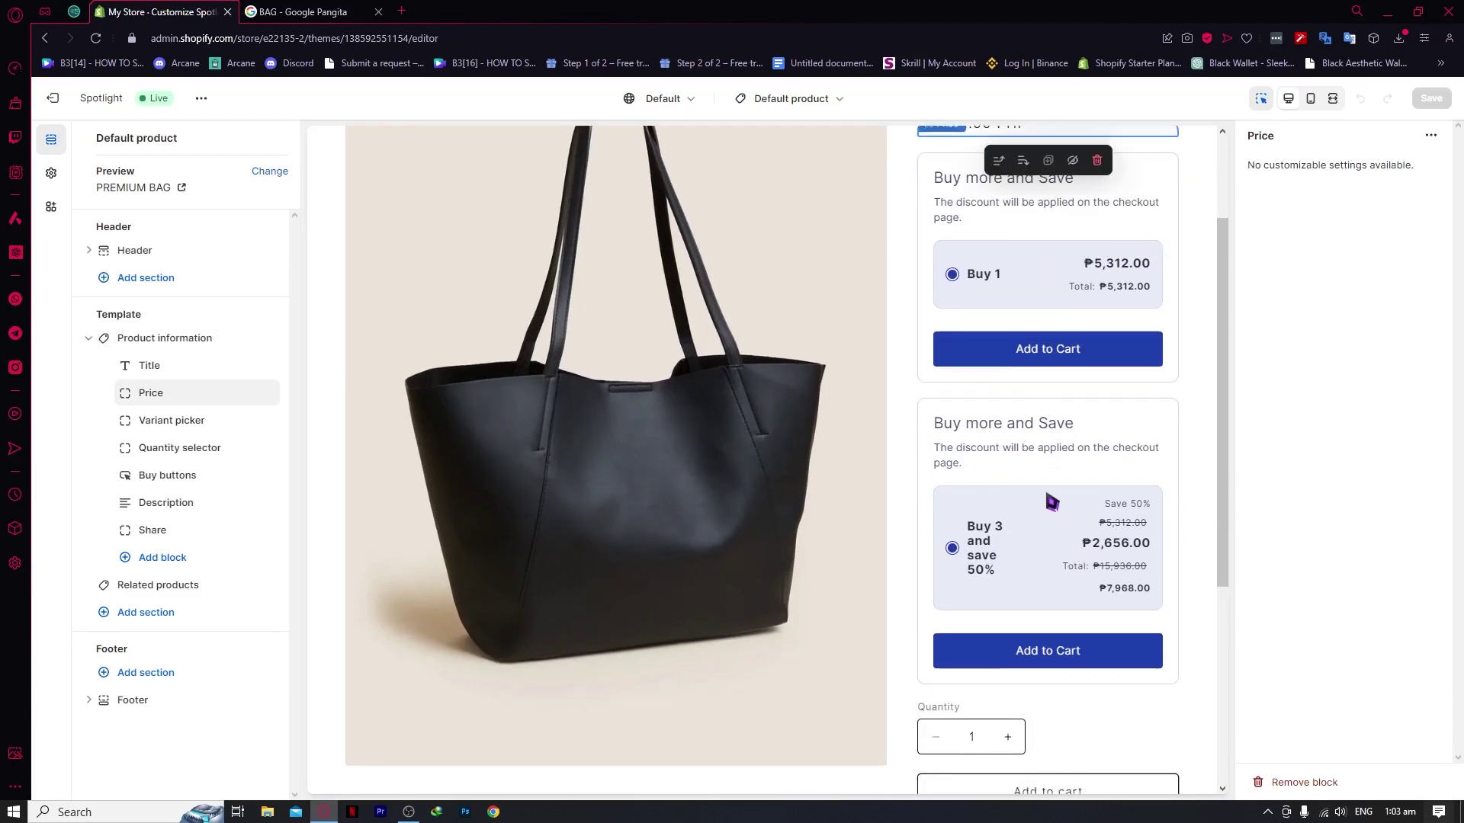
{"action": "scroll", "coordinate": [1050, 587], "scroll_direction": "down", "scroll_amount": 1}
{"action": "scroll", "coordinate": [1075, 548], "scroll_direction": "up", "scroll_amount": 1}
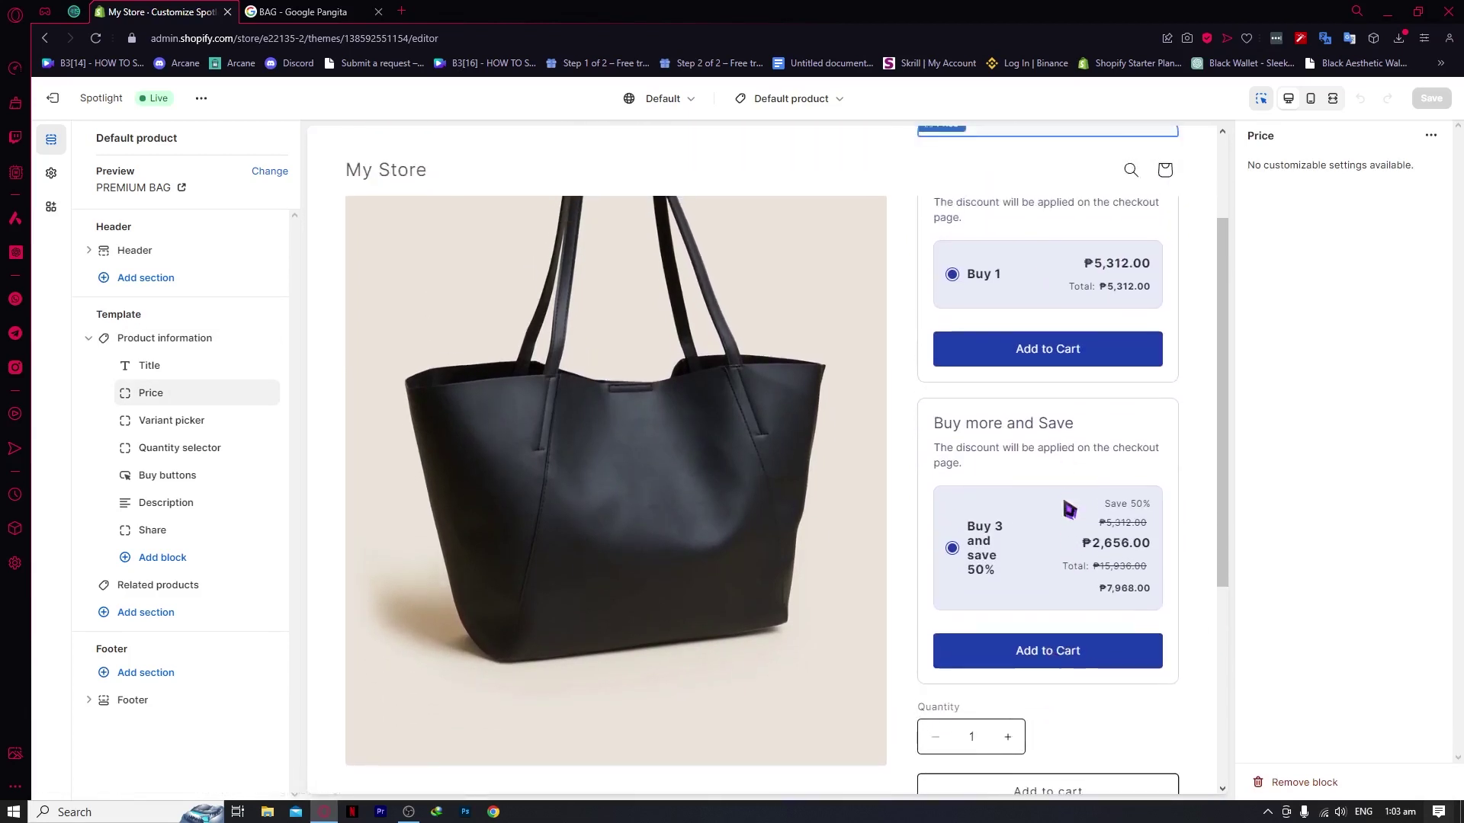
{"action": "scroll", "coordinate": [1064, 395], "scroll_direction": "up", "scroll_amount": 2}
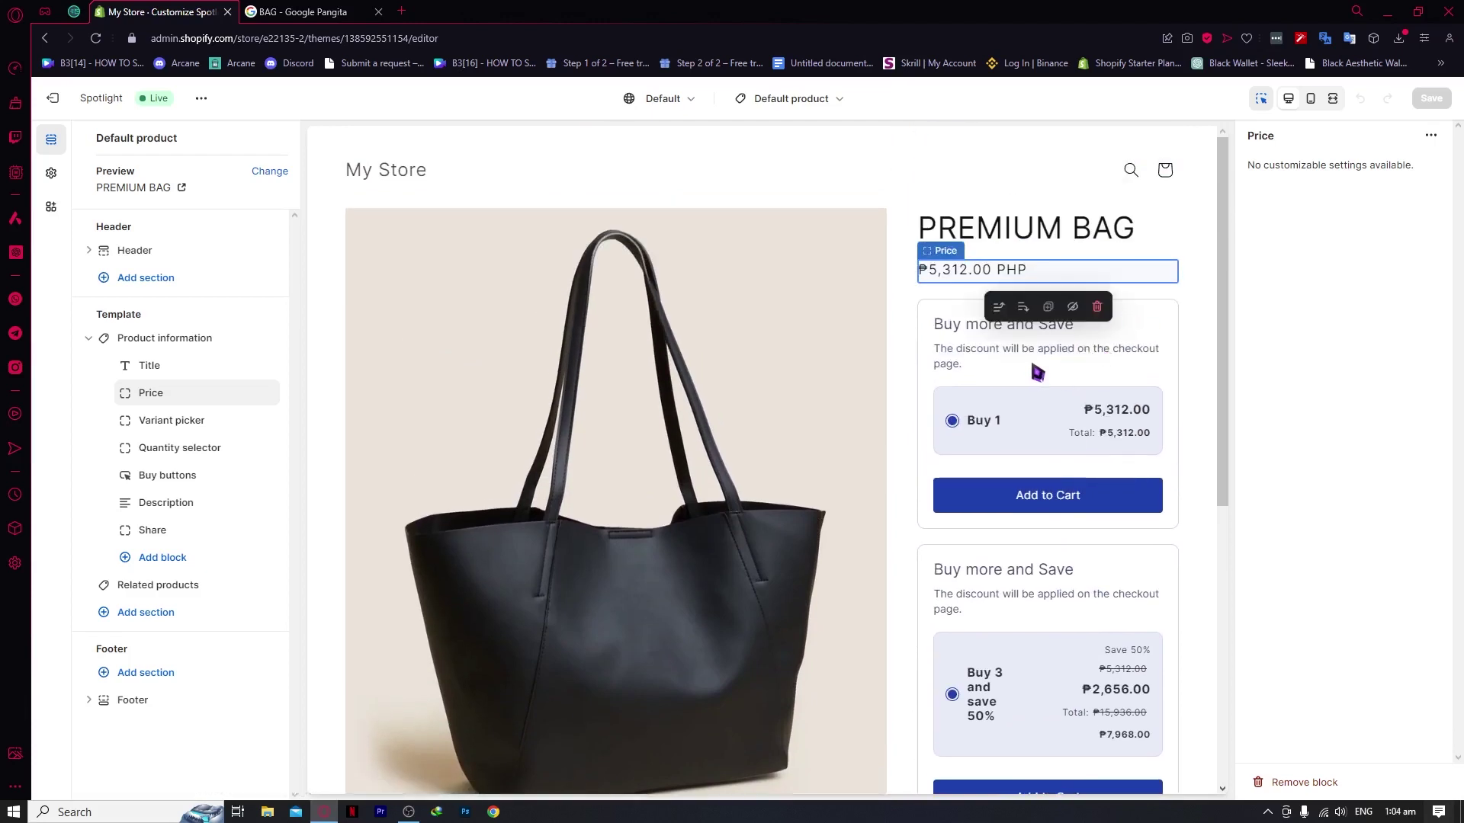
{"action": "scroll", "coordinate": [1053, 604], "scroll_direction": "down", "scroll_amount": 1}
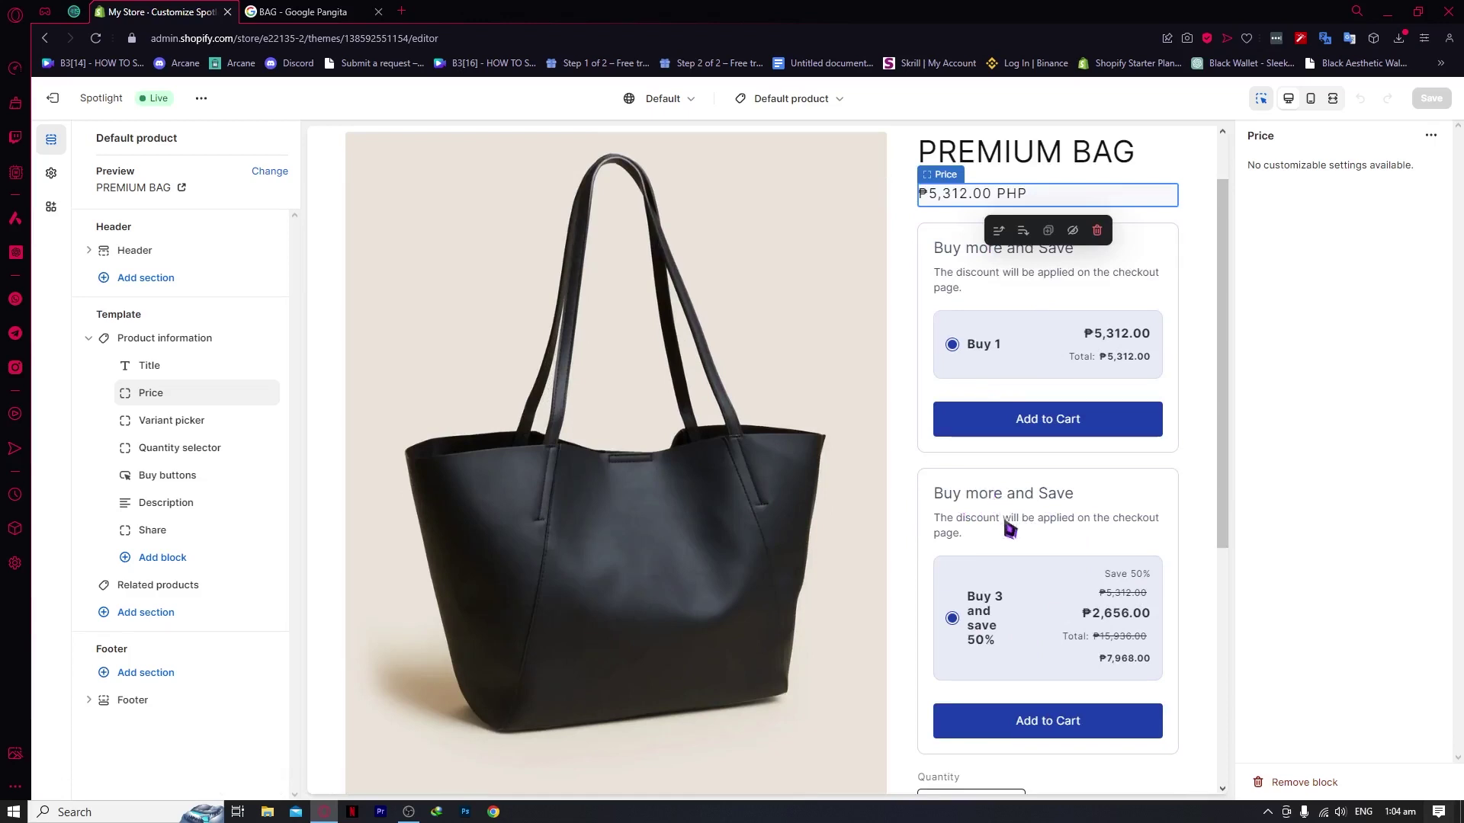
{"action": "scroll", "coordinate": [1010, 528], "scroll_direction": "down", "scroll_amount": 2}
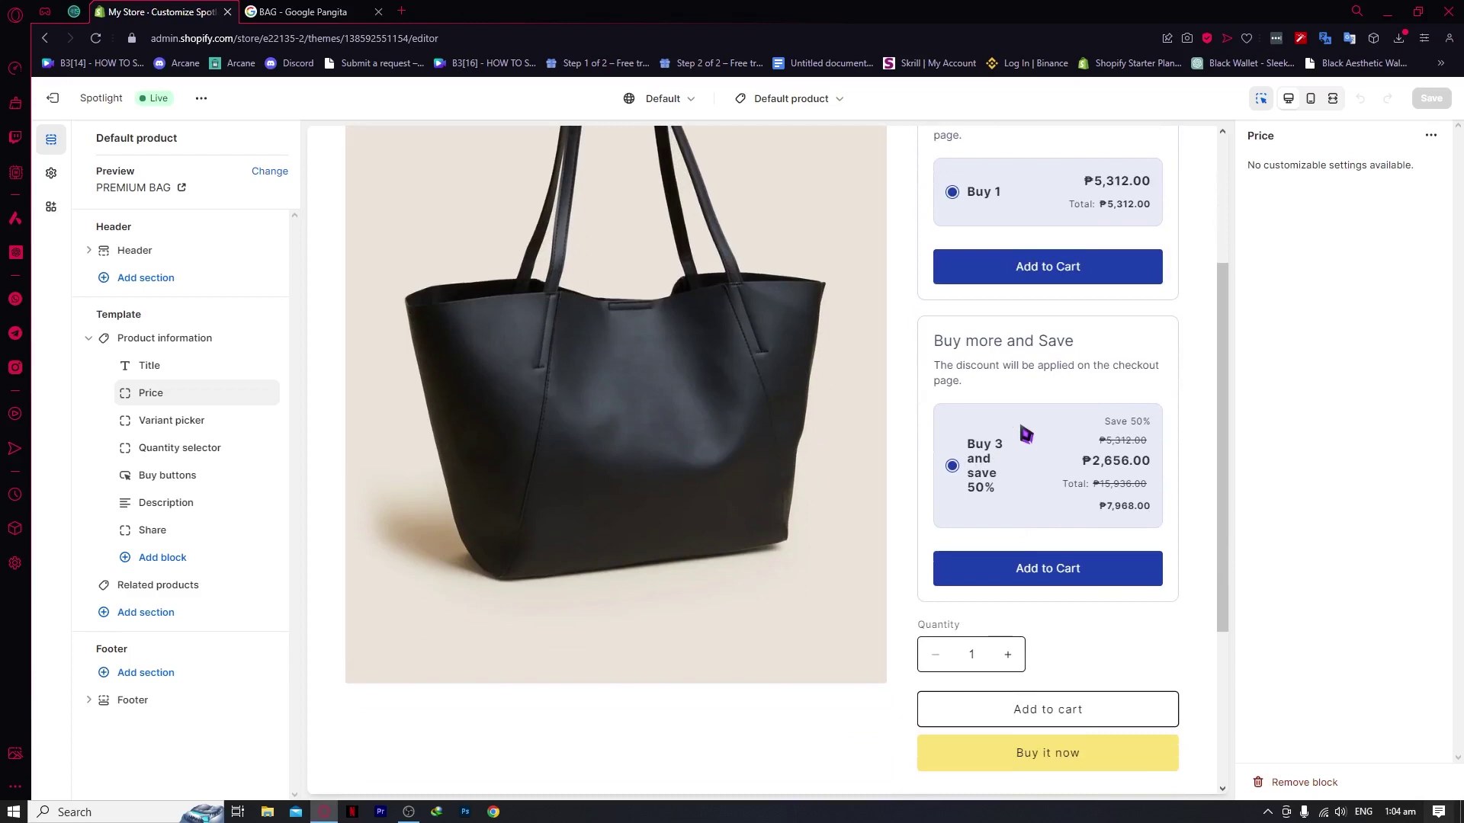
{"action": "scroll", "coordinate": [1010, 445], "scroll_direction": "up", "scroll_amount": 3}
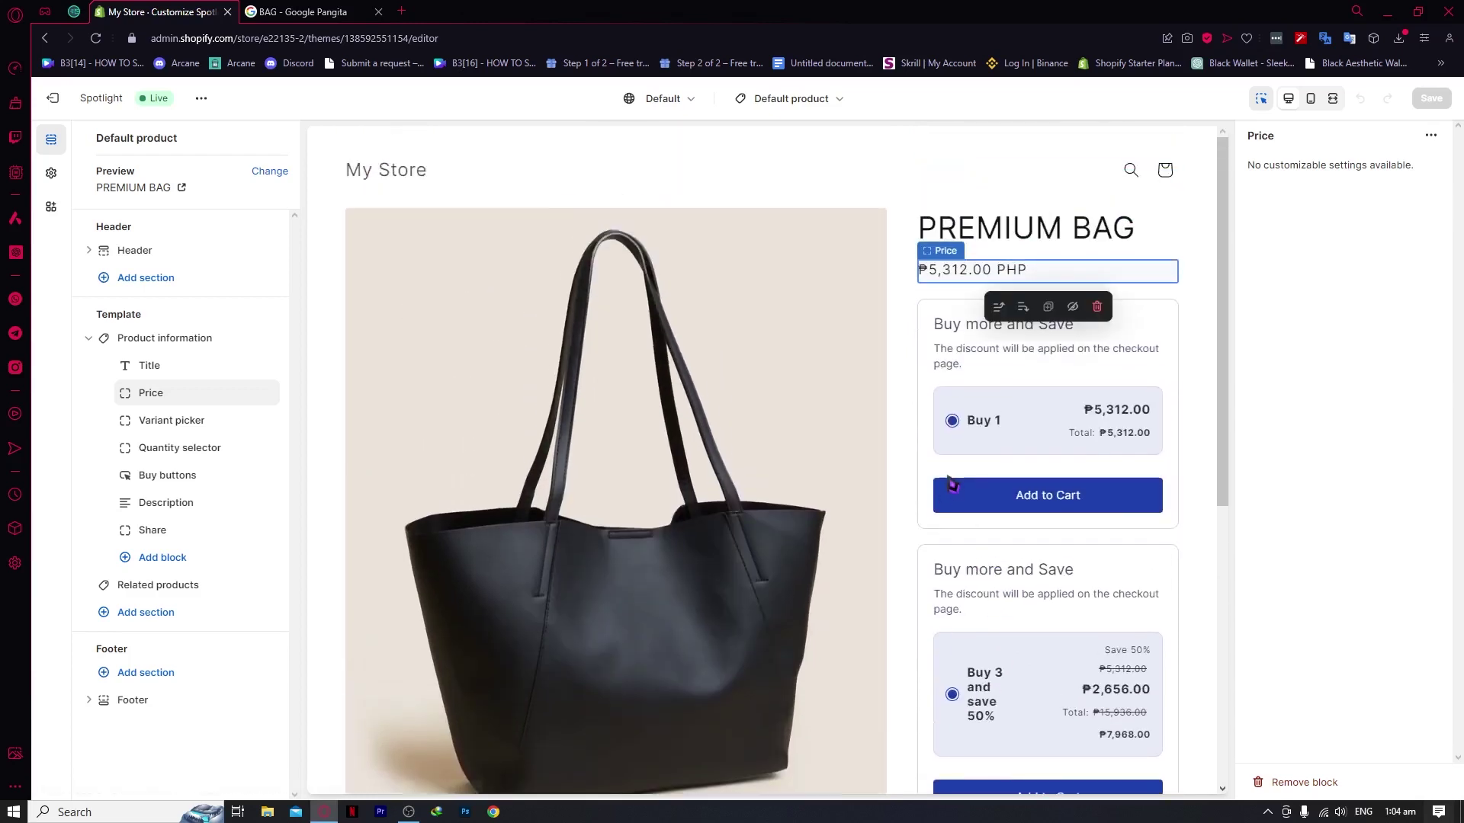
{"action": "scroll", "coordinate": [991, 526], "scroll_direction": "down", "scroll_amount": 2}
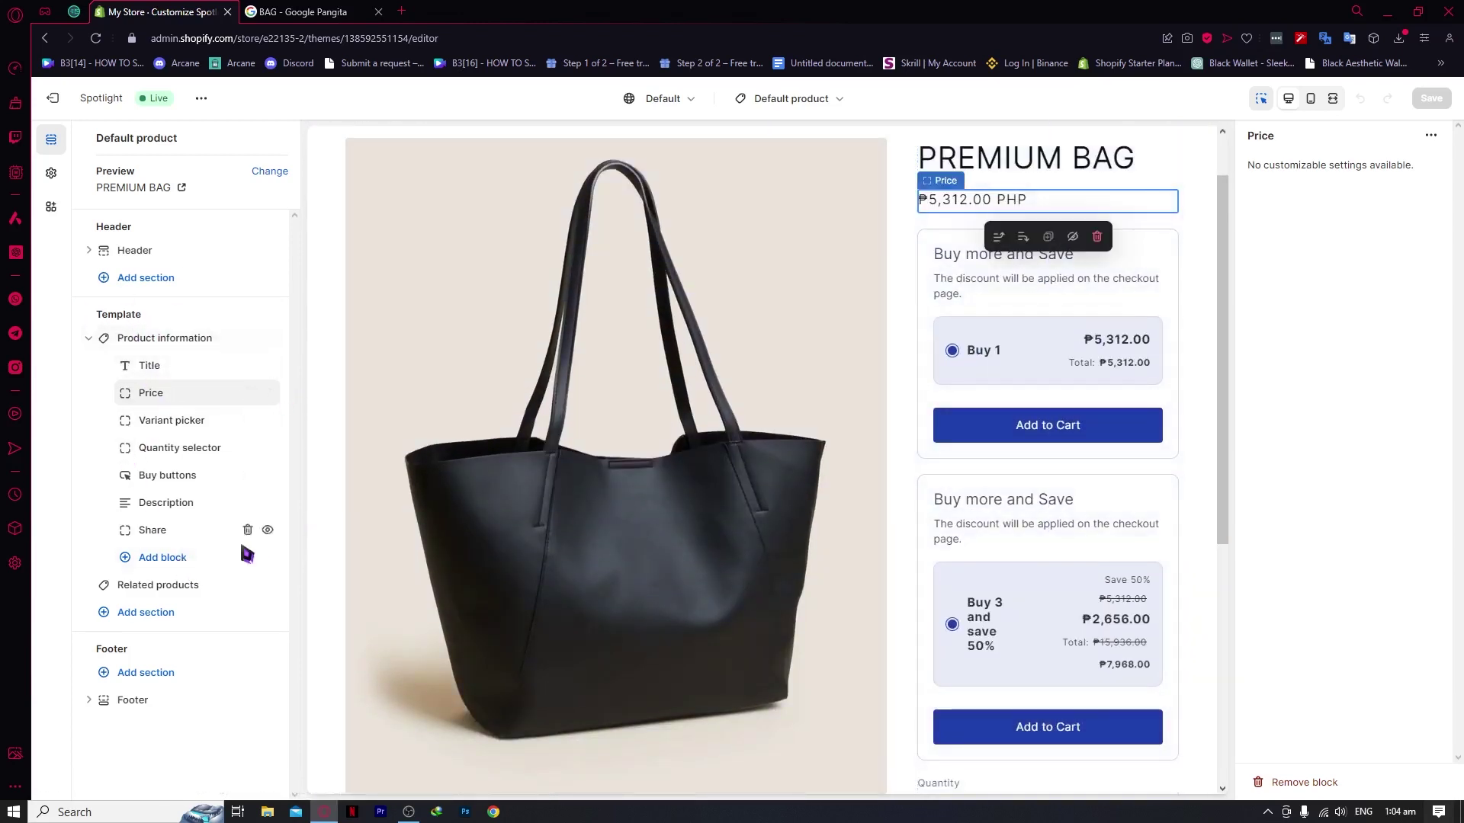
Add the Wholesale Widget app block to the product information section
{"action": "left_click", "coordinate": [143, 557]}
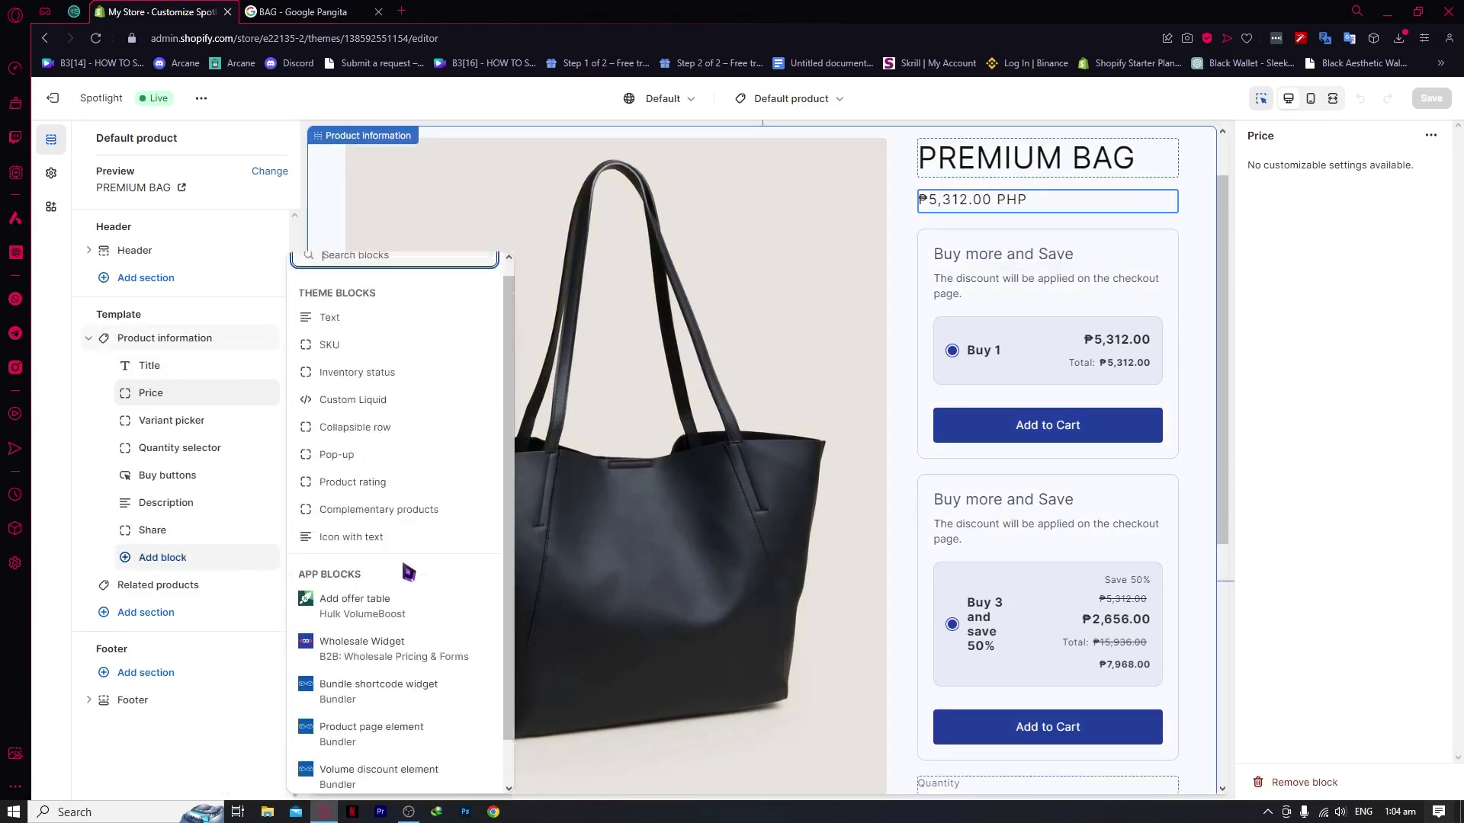
{"action": "scroll", "coordinate": [328, 549], "scroll_direction": "down", "scroll_amount": 2}
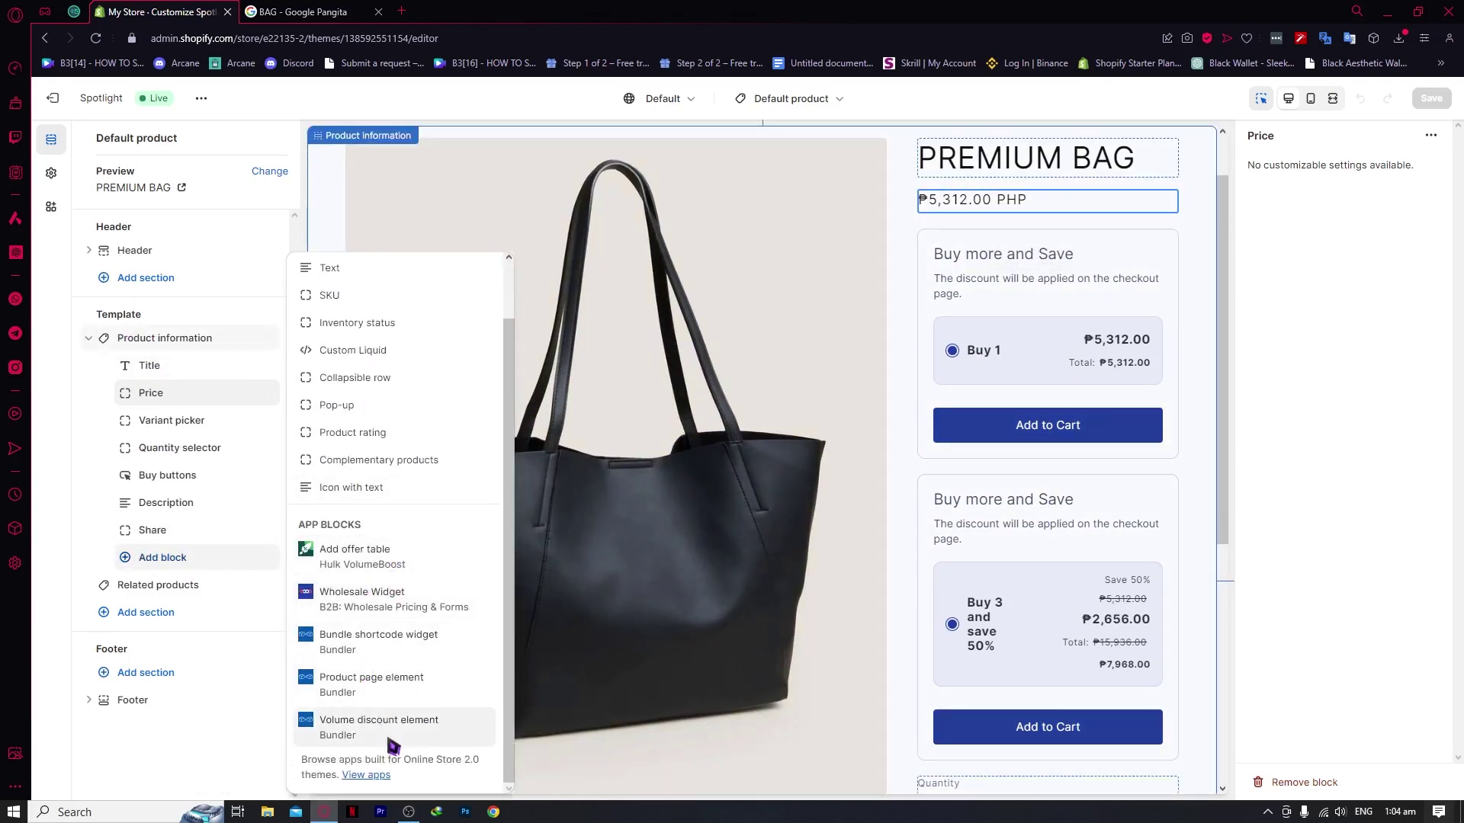
{"action": "left_click", "coordinate": [388, 602]}
Add a Collapsible row block below the Wholesale Widget
{"action": "scroll", "coordinate": [732, 560], "scroll_direction": "down", "scroll_amount": 10}
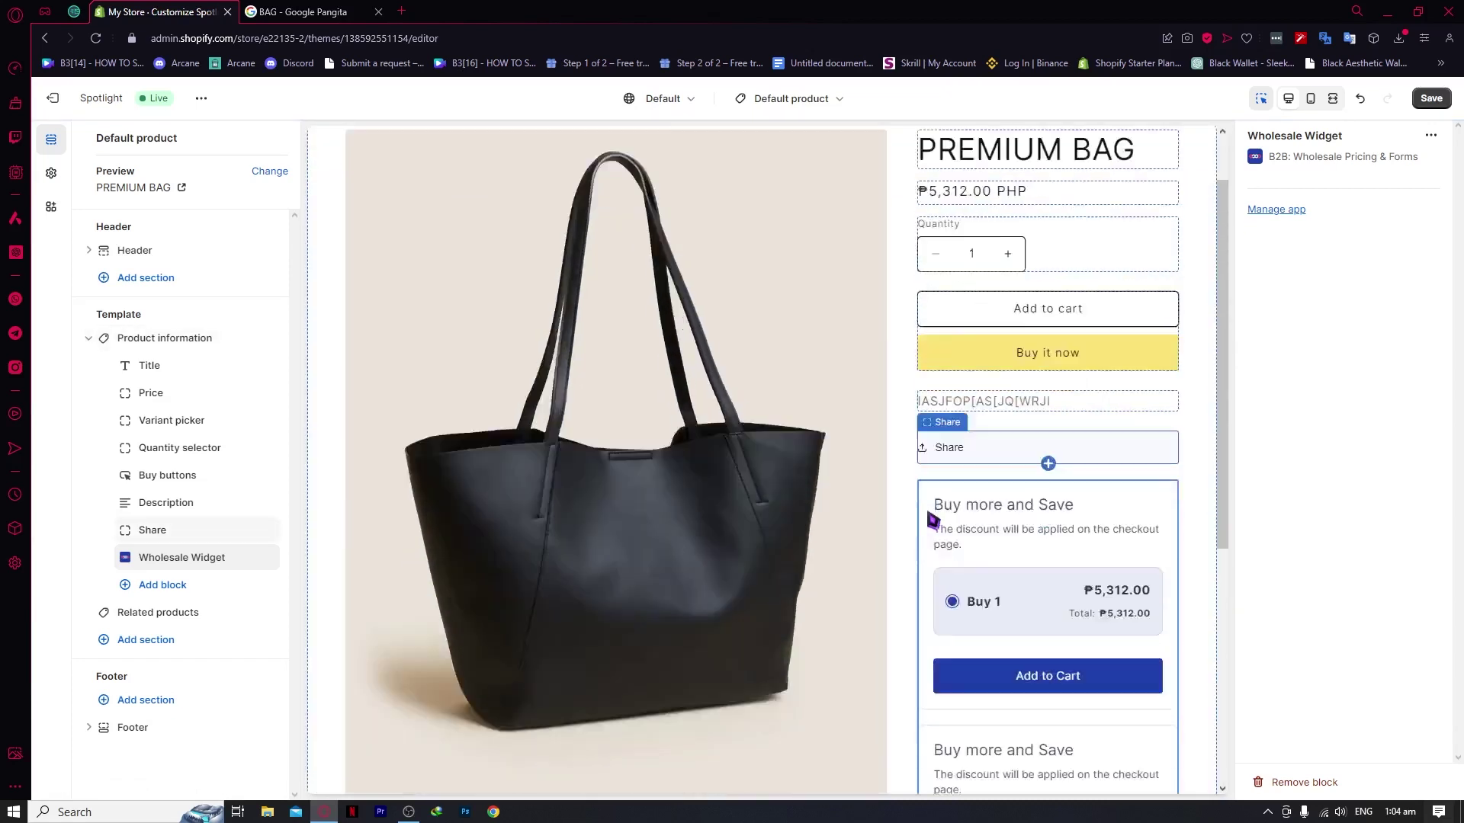
{"action": "scroll", "coordinate": [932, 518], "scroll_direction": "down", "scroll_amount": 6}
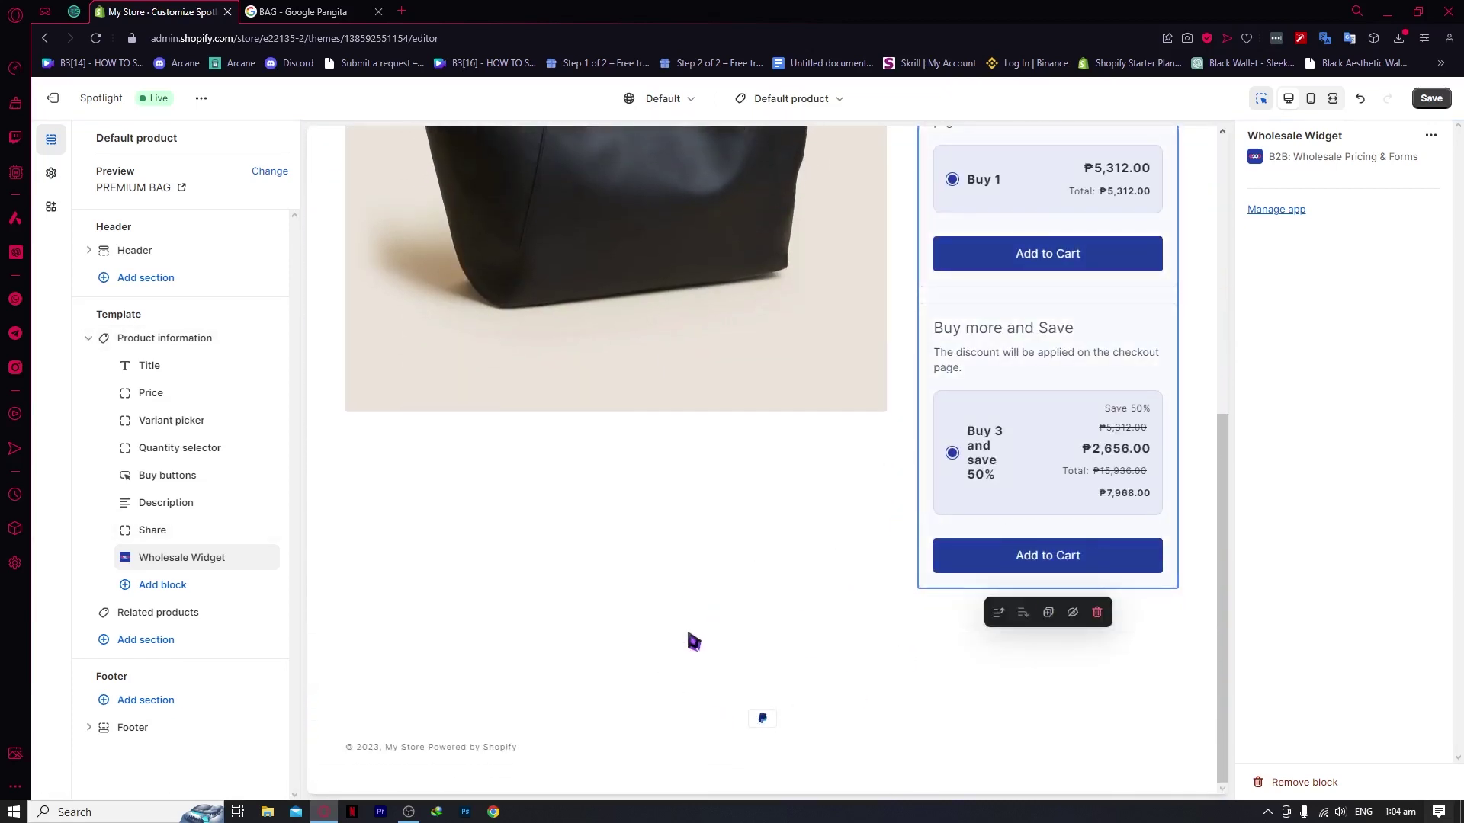
{"action": "left_click", "coordinate": [175, 587]}
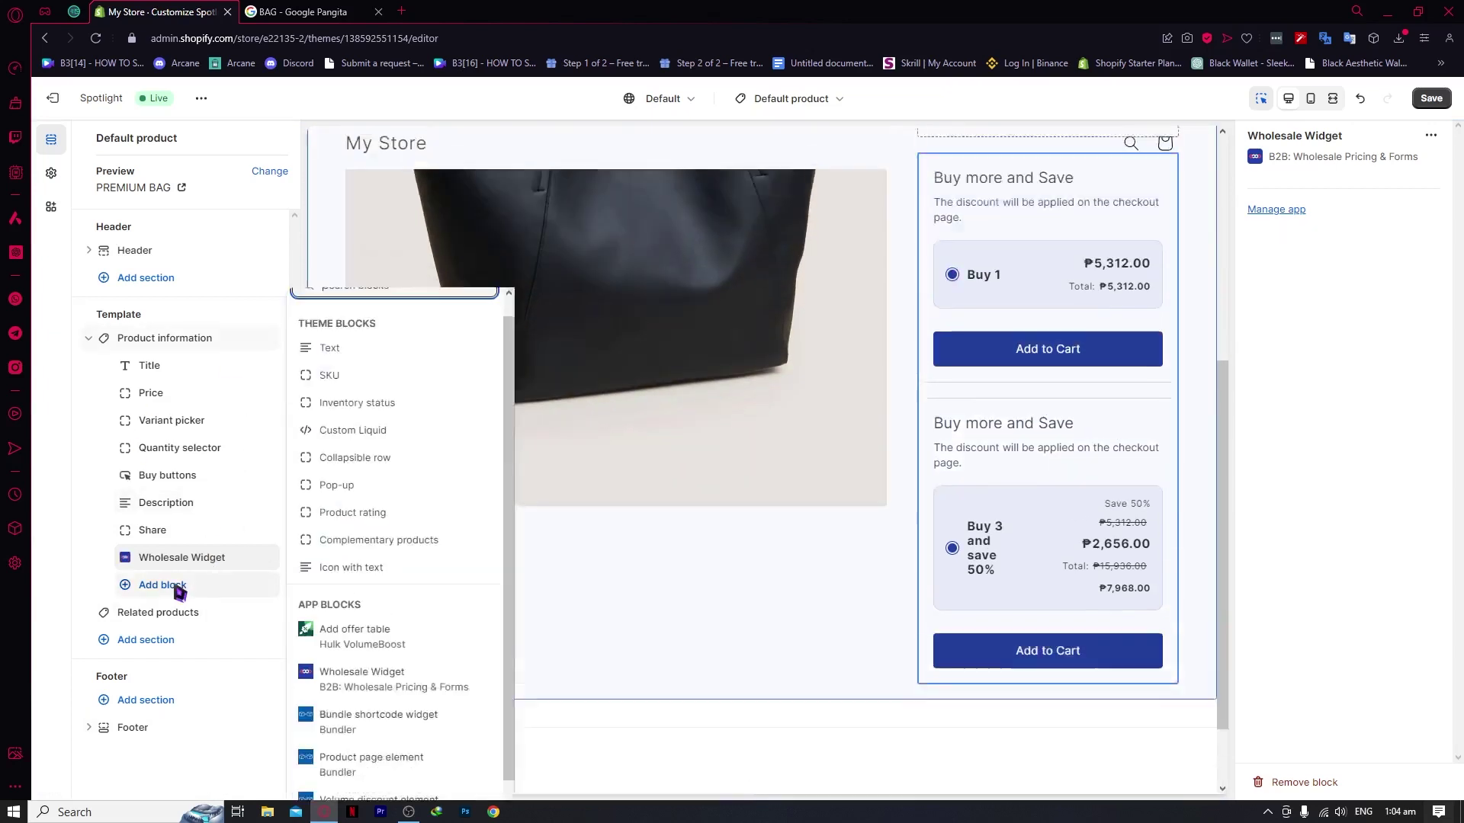
{"action": "left_click", "coordinate": [342, 449]}
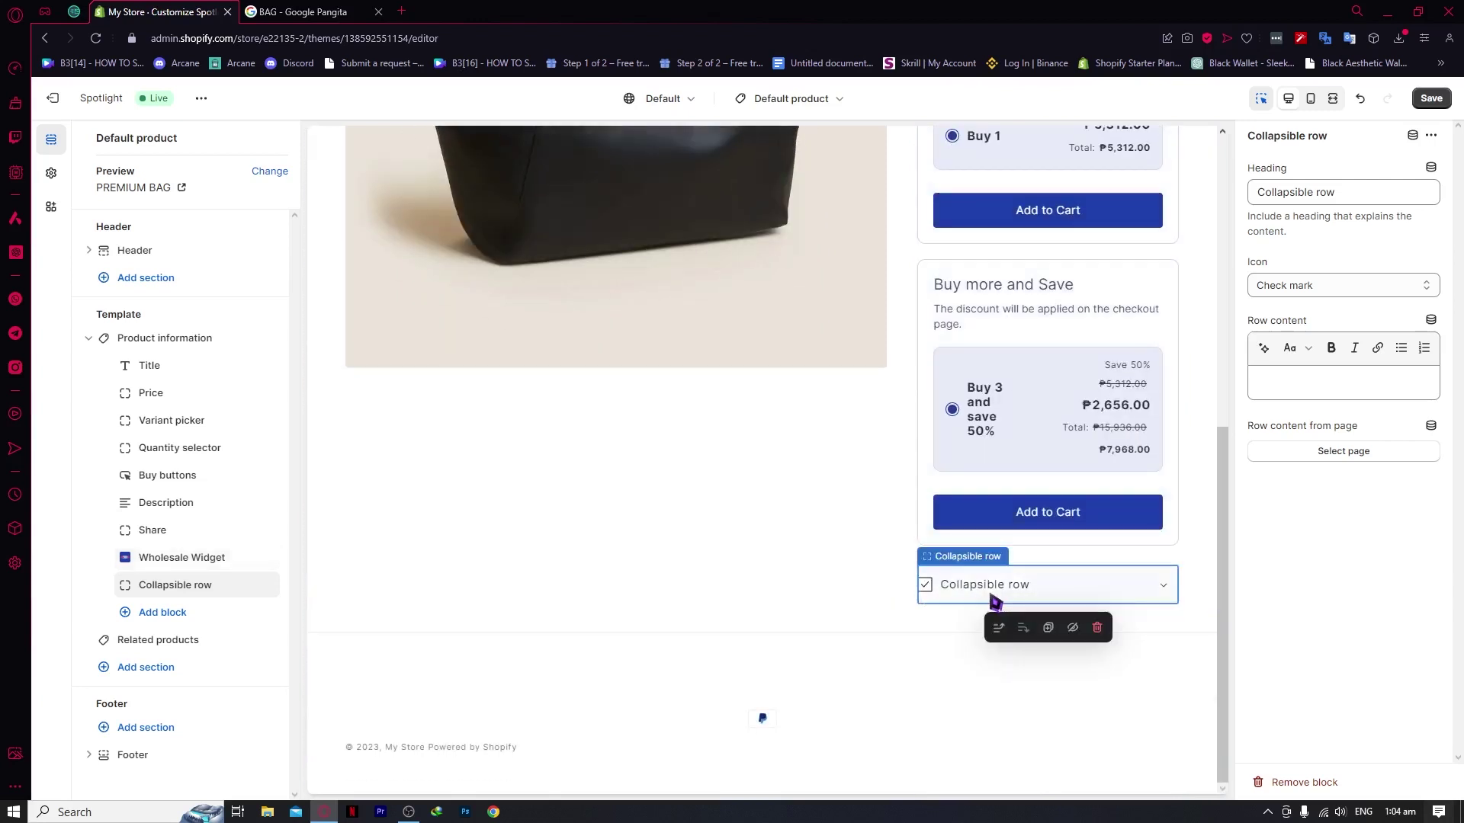
Replace the row heading with 'FACTS ABOUT THIS PRODUCT' and enter 'THIS IS MADE BY A VERY FAMOUS PERSON' as content
{"action": "left_click", "coordinate": [995, 600]}
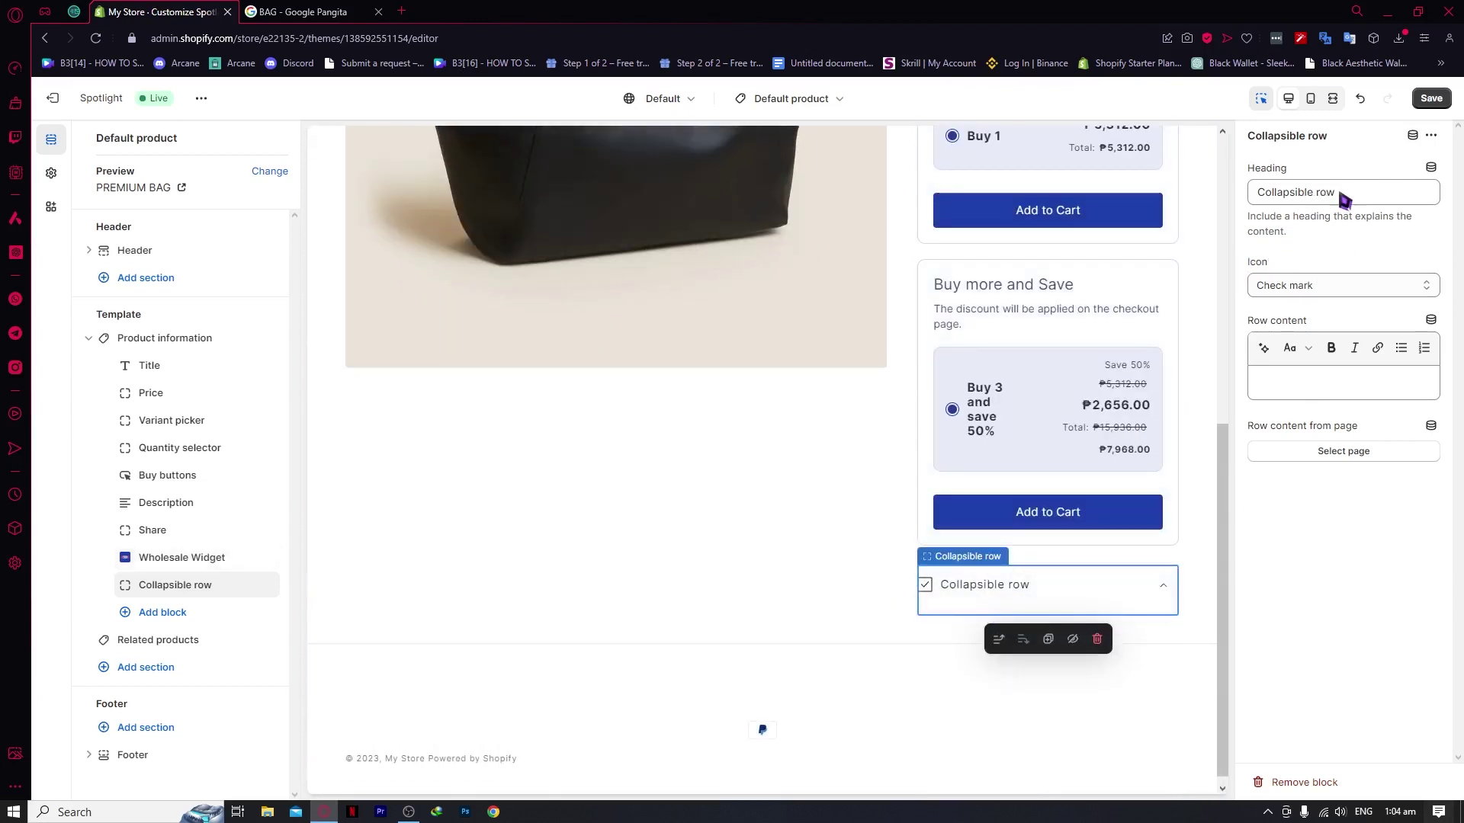
{"action": "left_click_drag", "start_coordinate": [1344, 199], "coordinate": [1259, 192]}
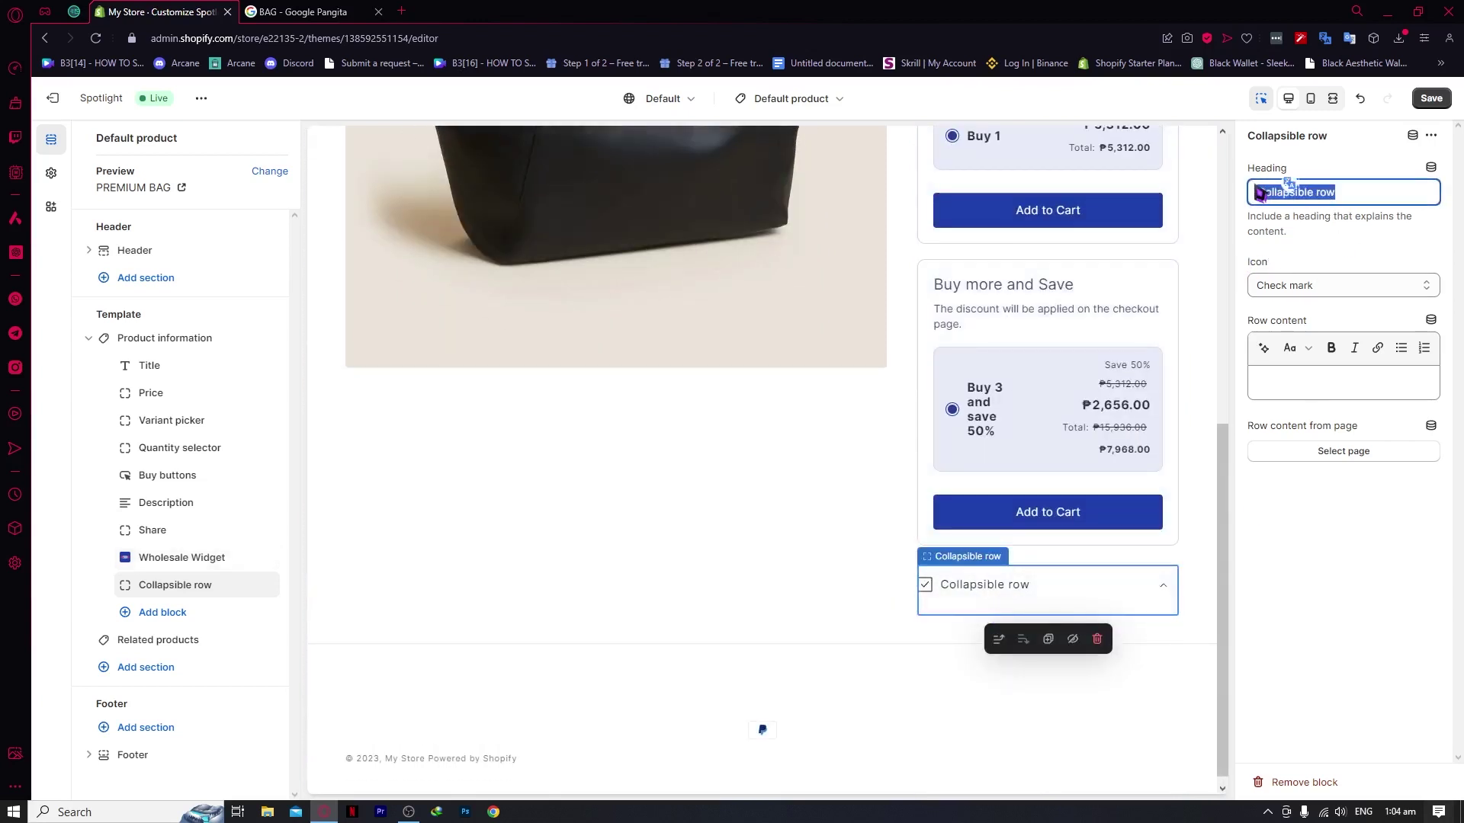
{"action": "type", "text": "f"}
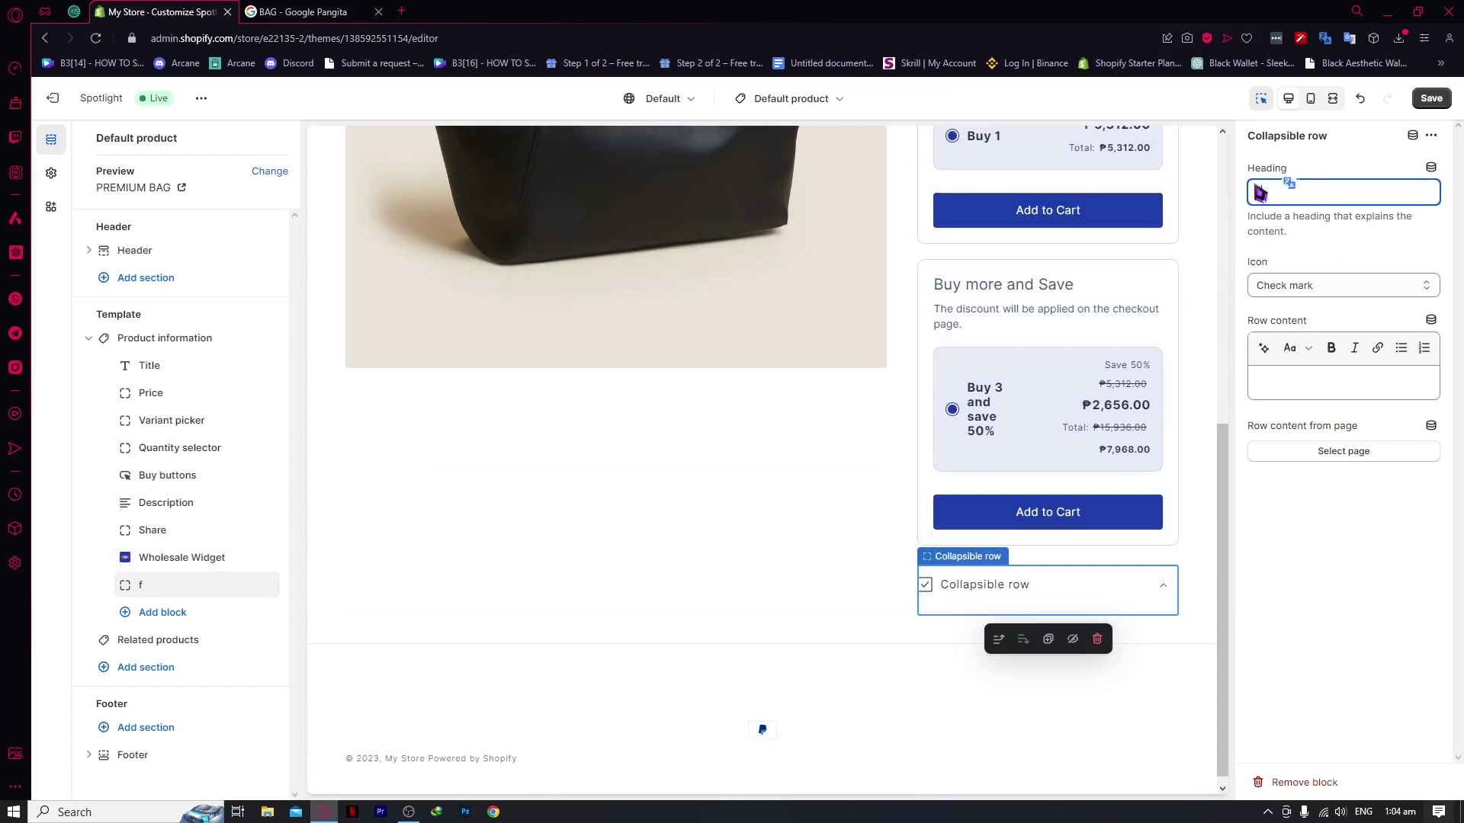
{"action": "type", "text": "acts"}
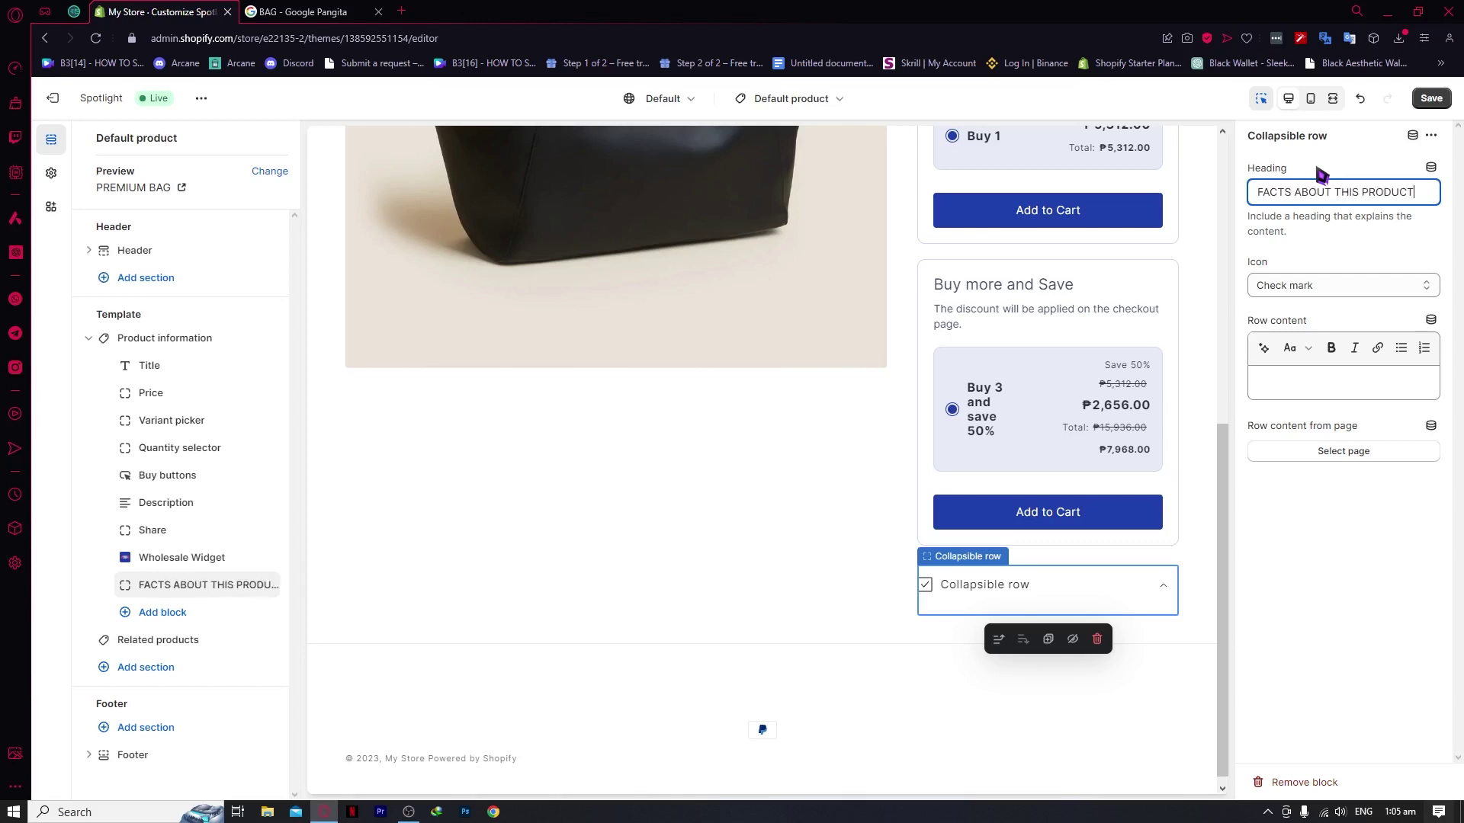
{"action": "left_click", "coordinate": [1302, 380]}
{"action": "type", "text": "T"}
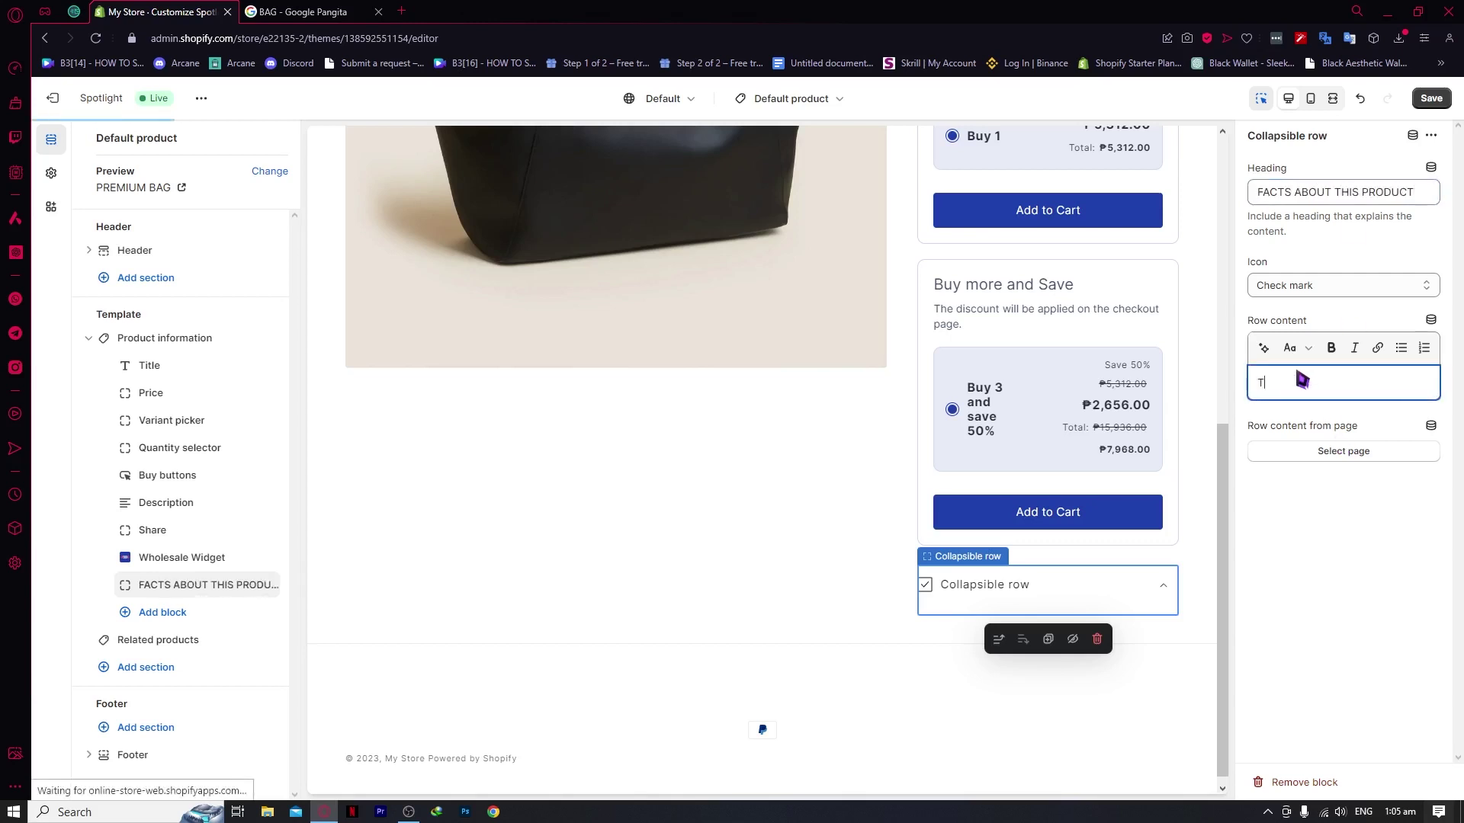
{"action": "type", "text": "HIS IS"}
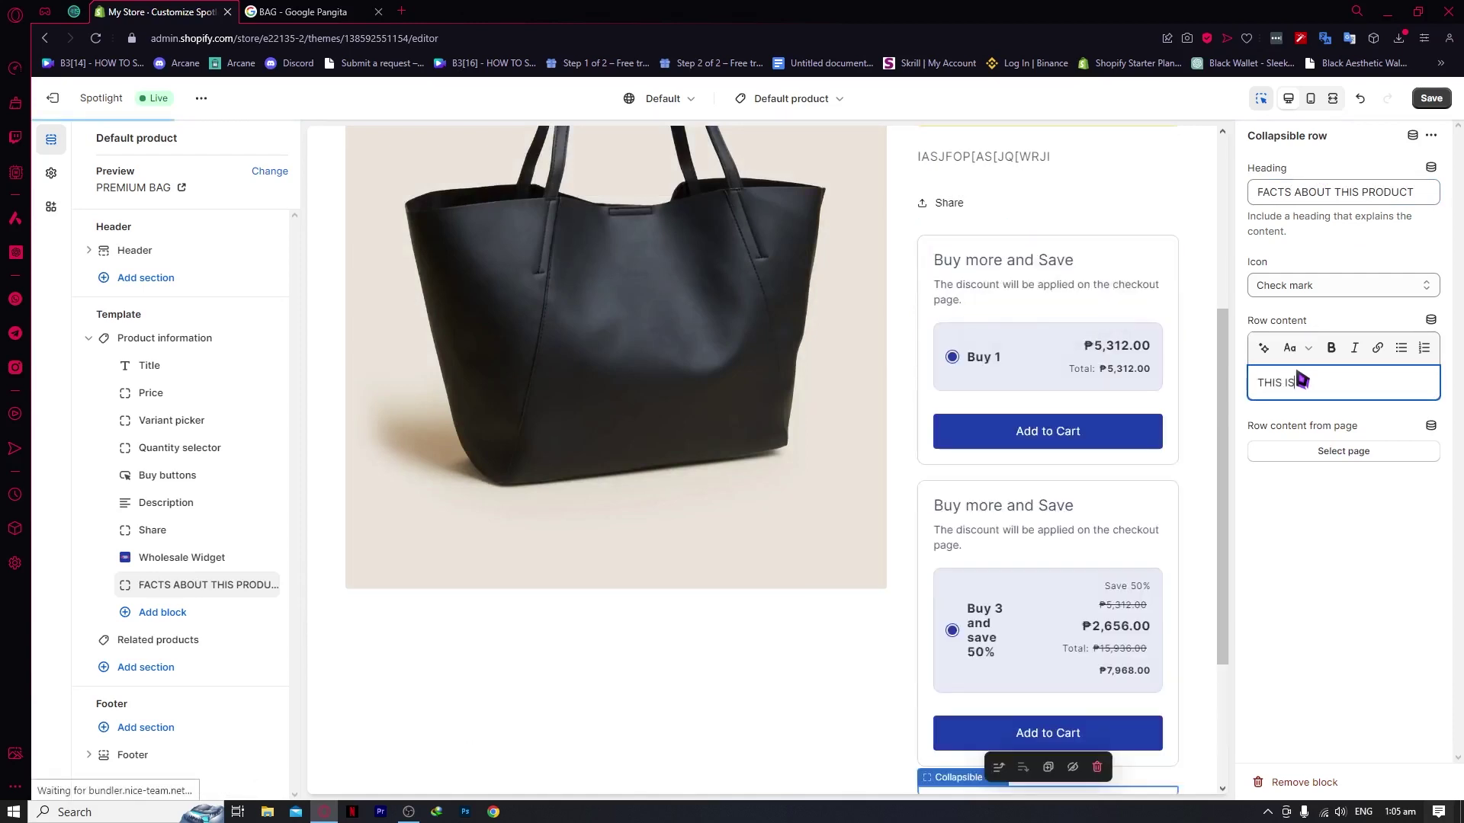
{"action": "type", "text": " MADE BY A VER"}
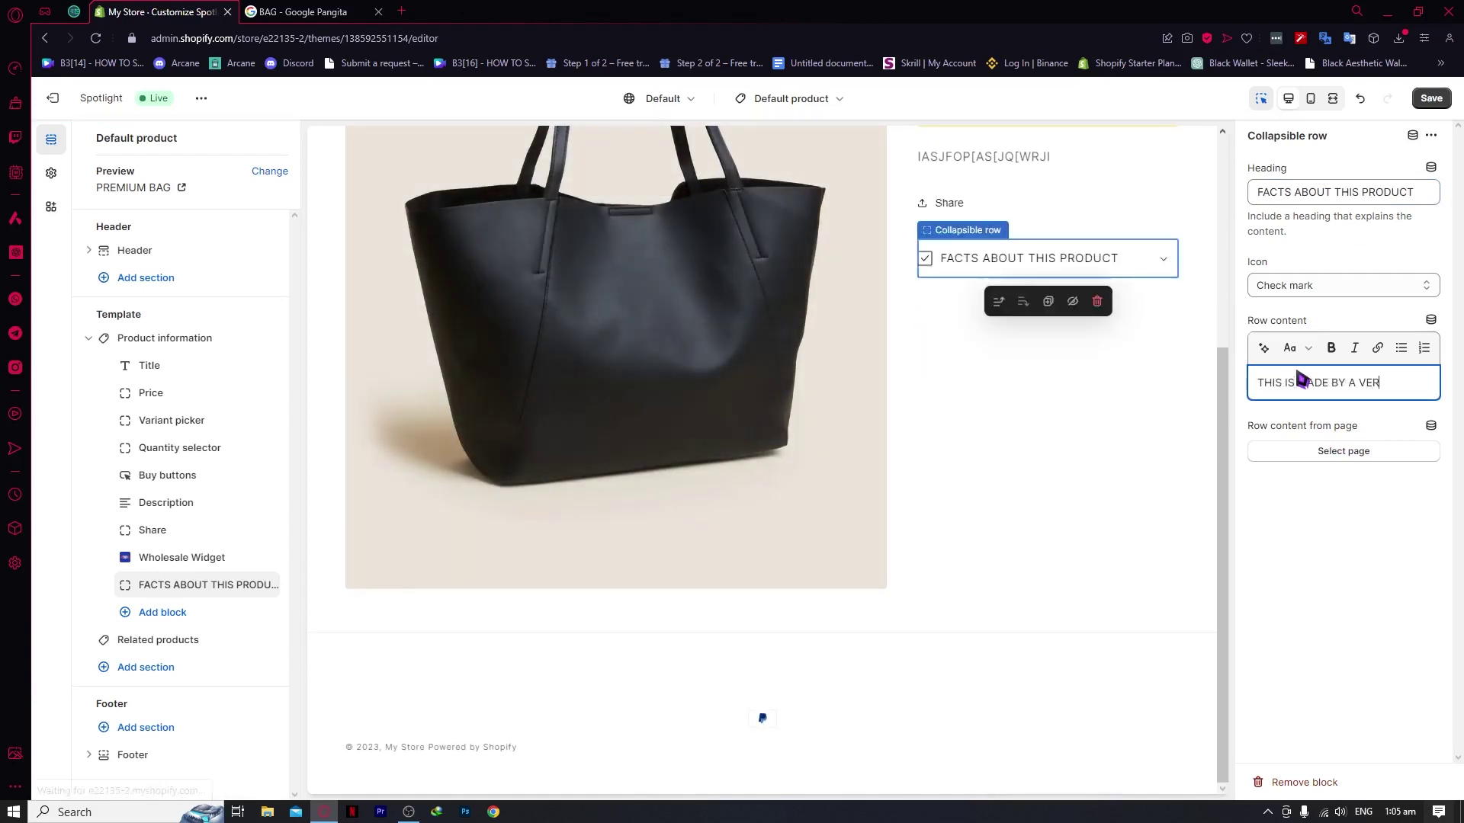
{"action": "type", "text": "Y FAMOUS PERSON"}
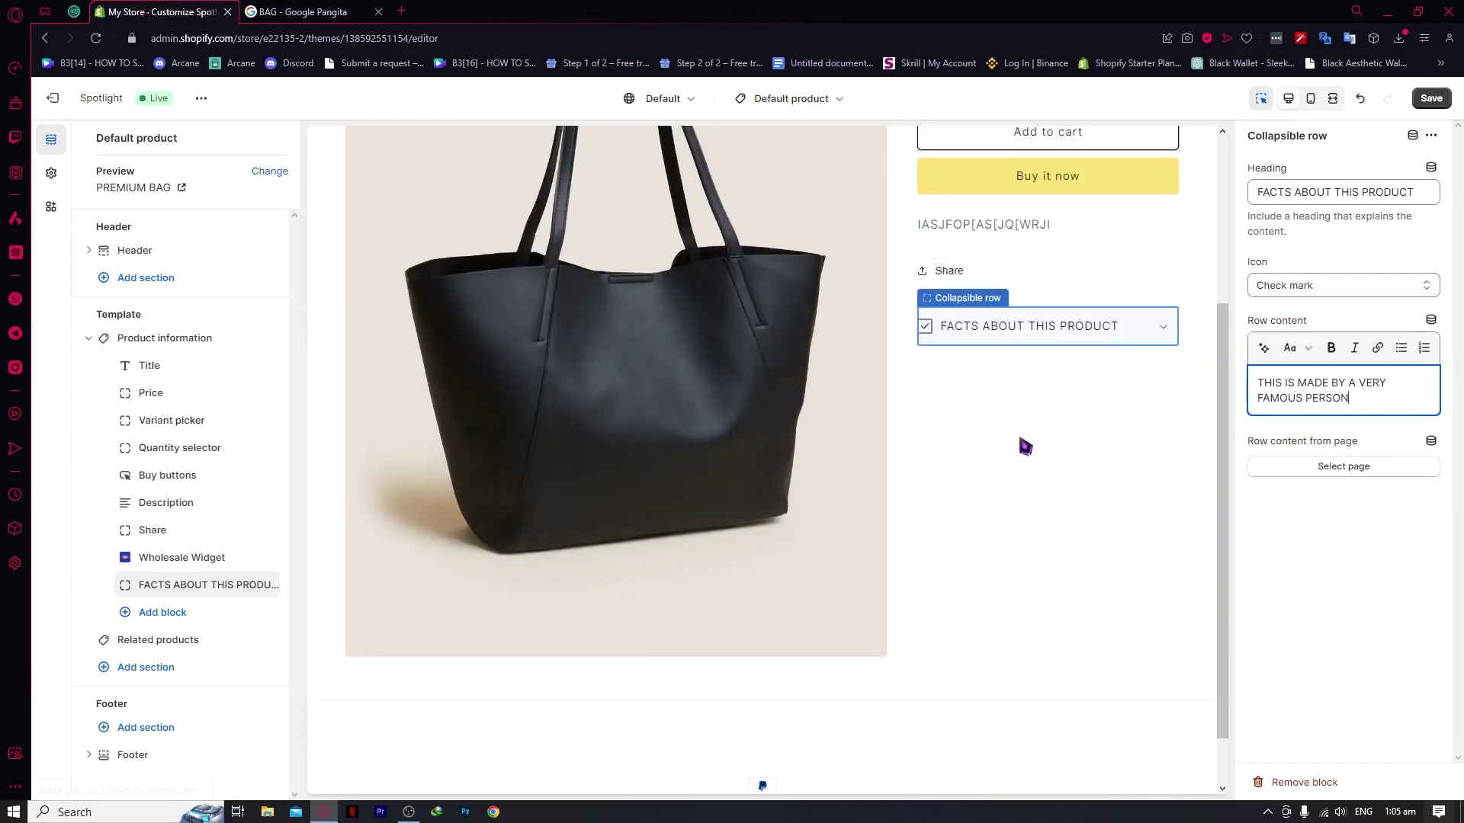
{"action": "left_click", "coordinate": [1076, 450]}
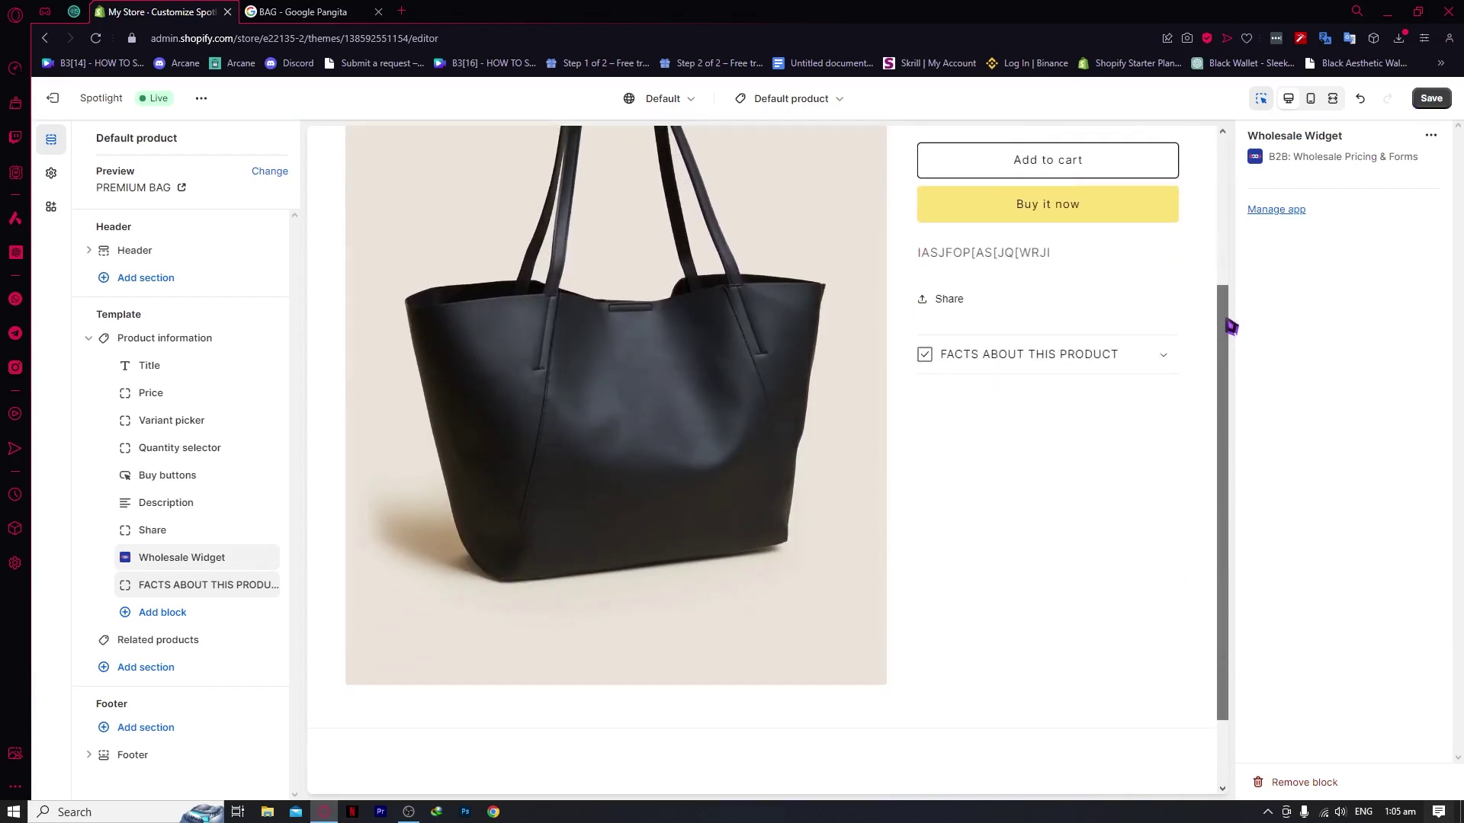
Select the FACTS row in the preview and toggle it open and closed to check its text
{"action": "left_click_drag", "start_coordinate": [1223, 326], "coordinate": [1216, 446]}
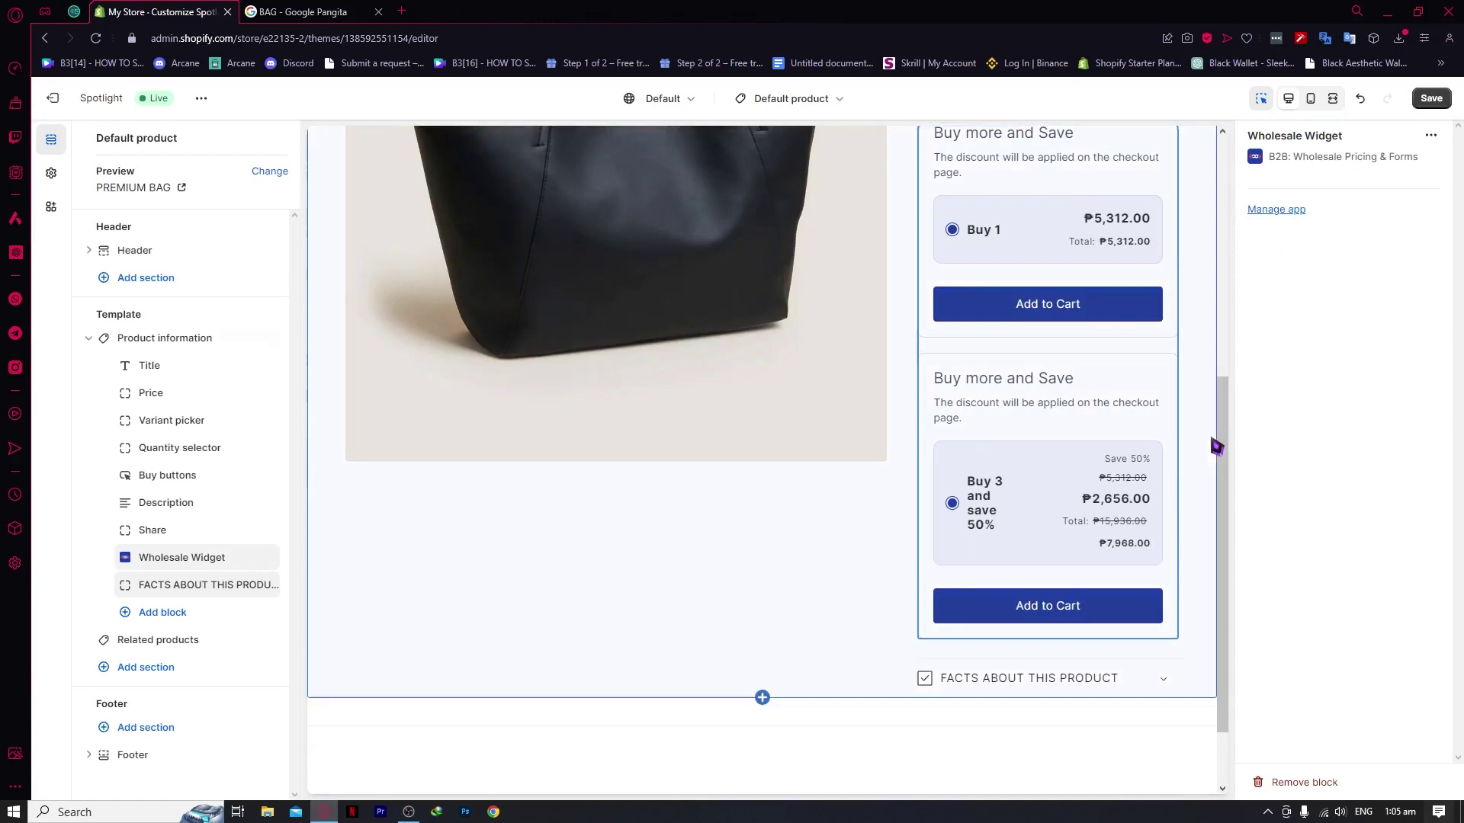
{"action": "left_click", "coordinate": [993, 684]}
{"action": "left_click", "coordinate": [987, 683]}
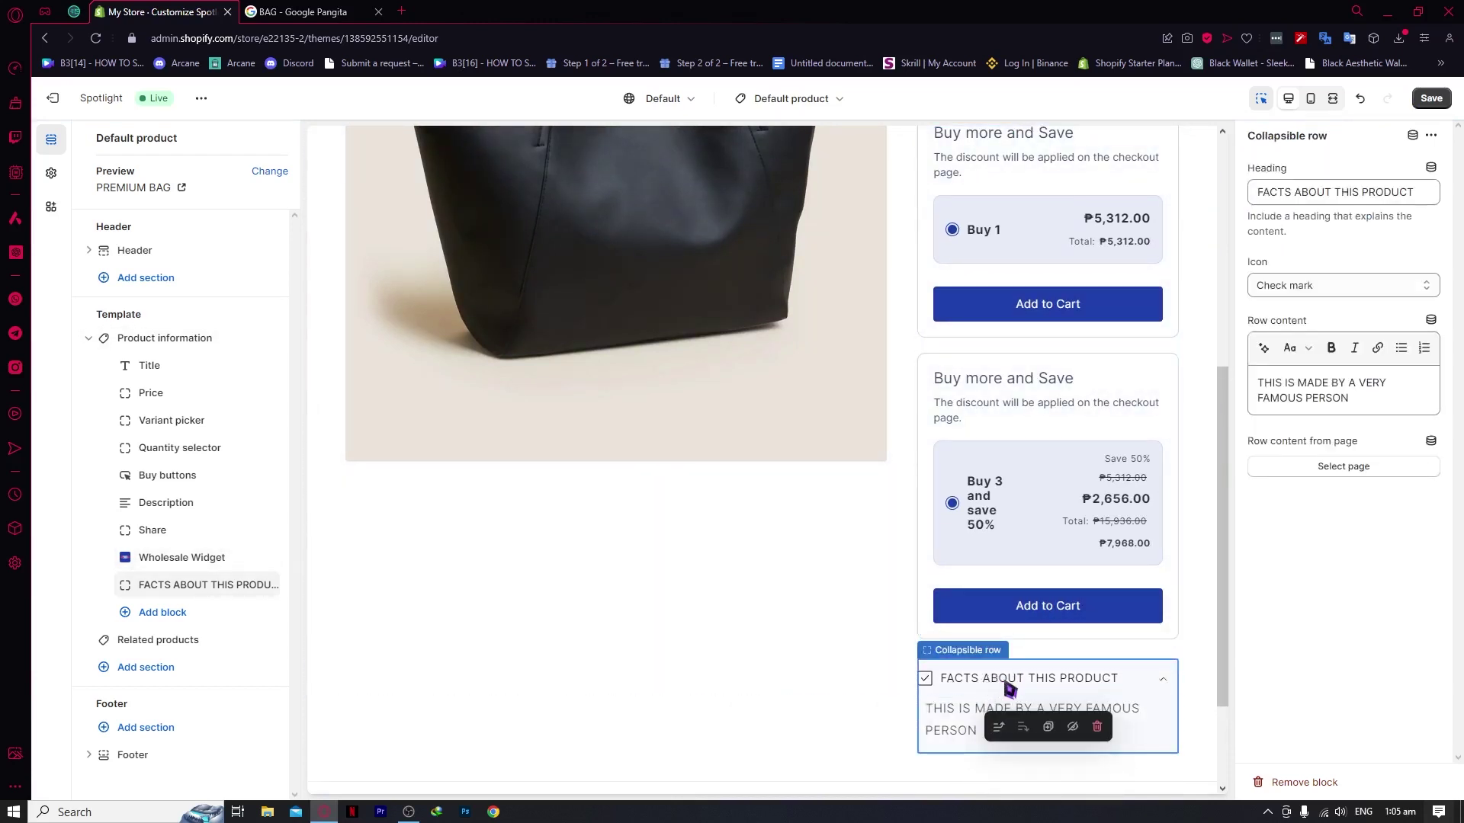
{"action": "left_click", "coordinate": [1007, 684]}
{"action": "left_click", "coordinate": [991, 684]}
{"action": "left_click", "coordinate": [989, 684]}
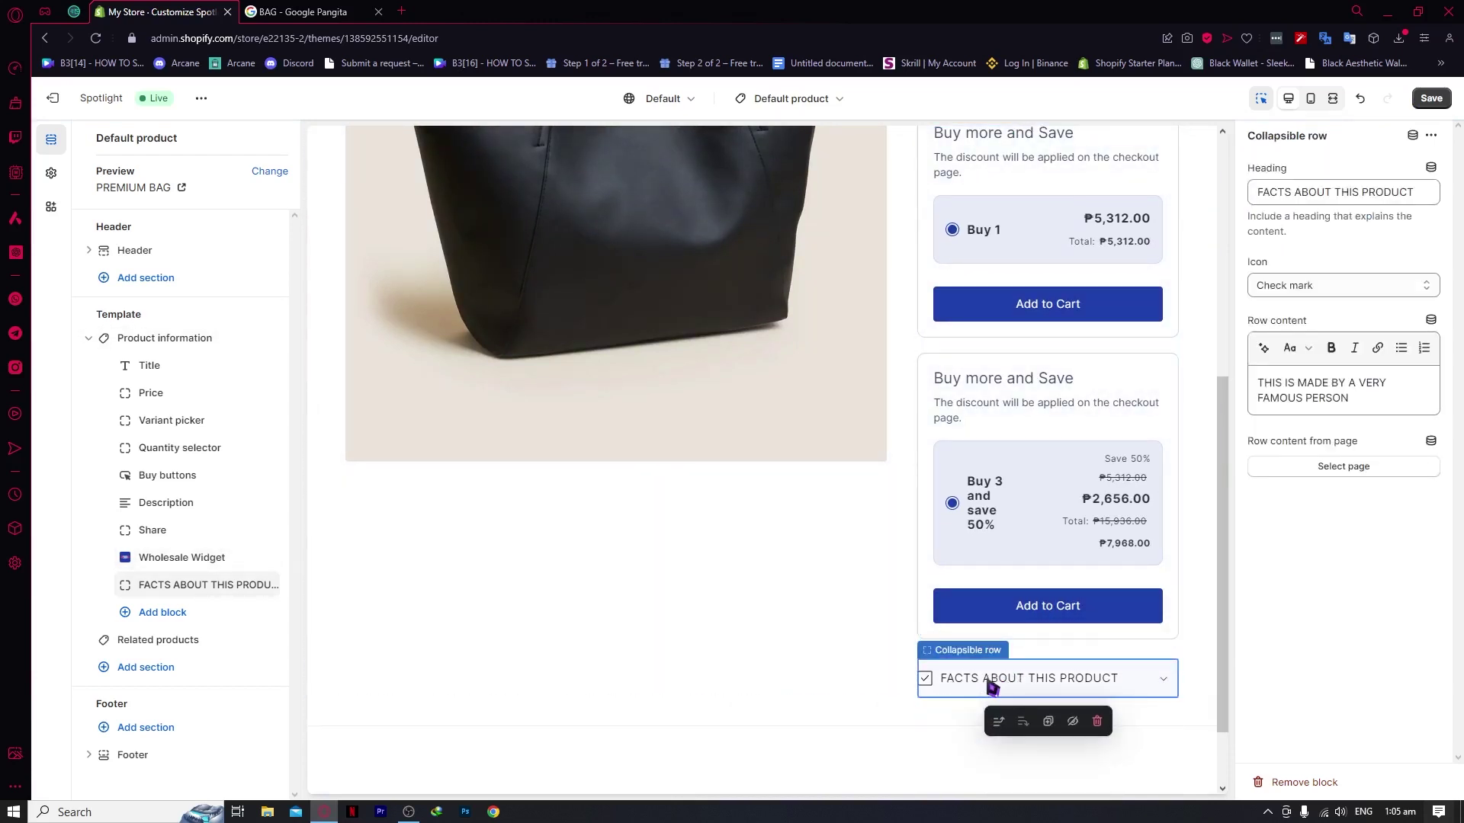
{"action": "left_click", "coordinate": [991, 684]}
{"action": "left_click", "coordinate": [991, 685]}
{"action": "left_click", "coordinate": [984, 684]}
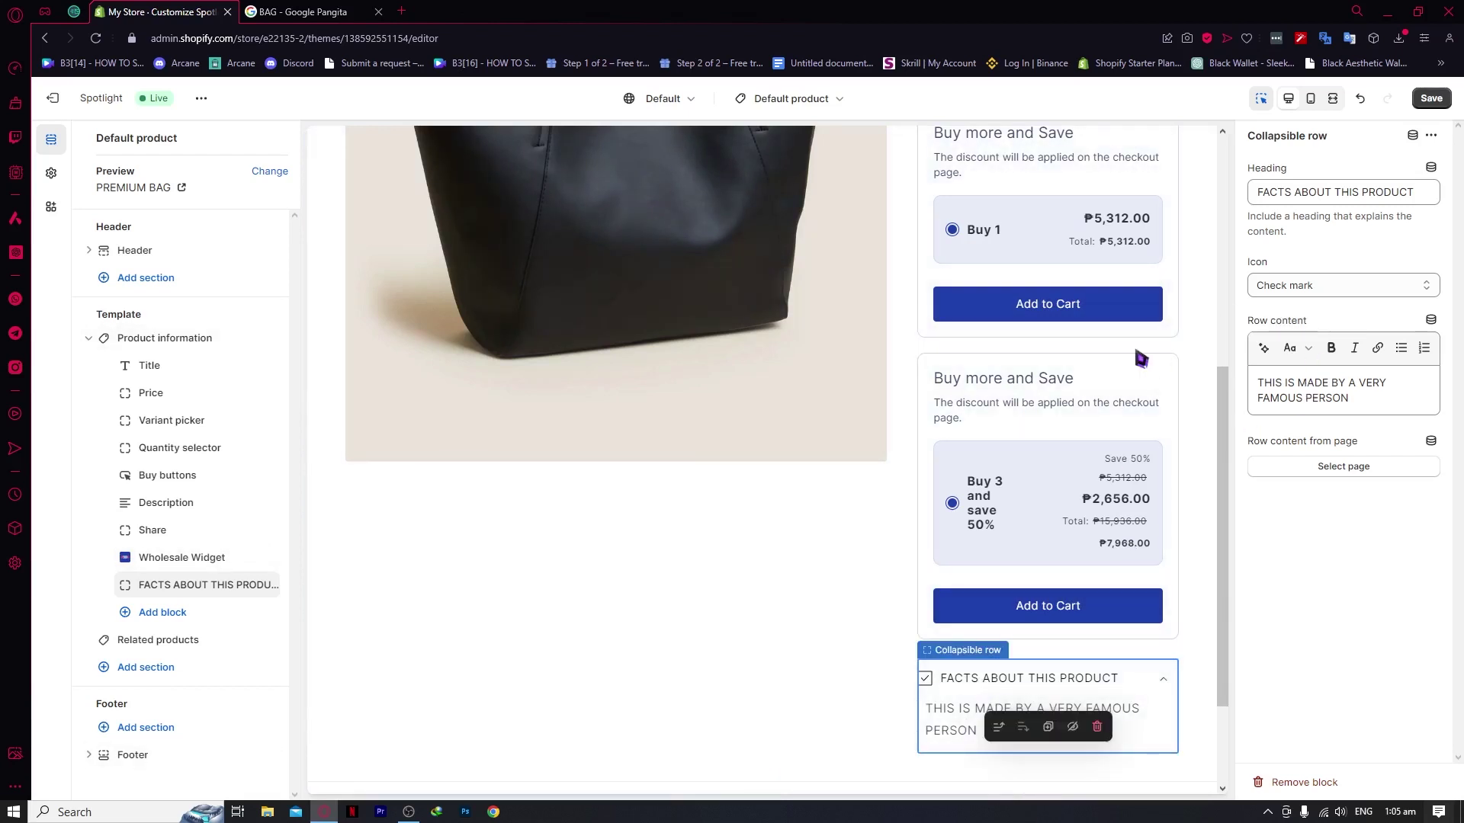
{"action": "scroll", "coordinate": [1141, 359], "scroll_direction": "up", "scroll_amount": 5}
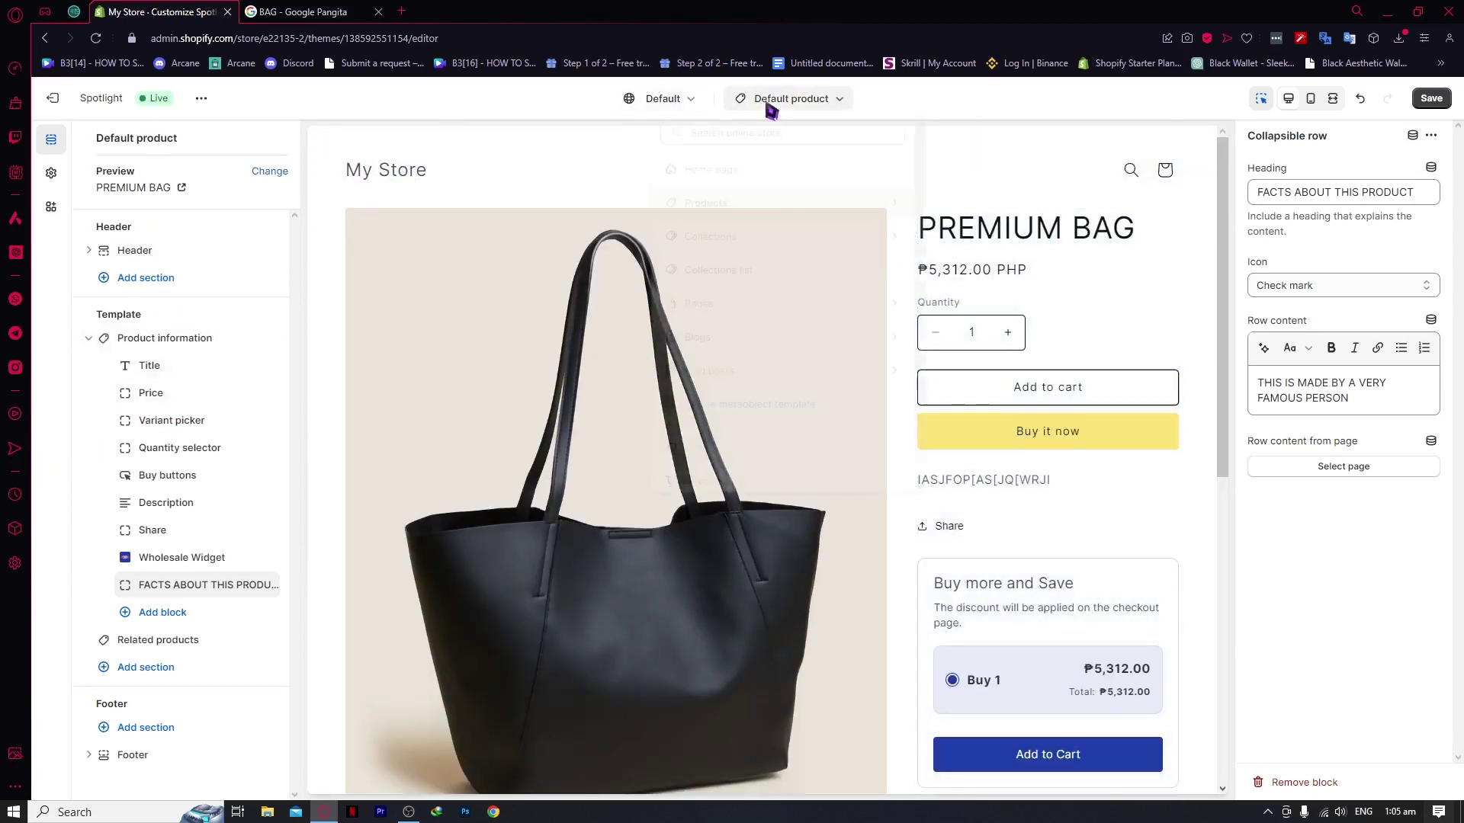
{"action": "left_click", "coordinate": [791, 99]}
{"action": "left_click", "coordinate": [728, 210]}
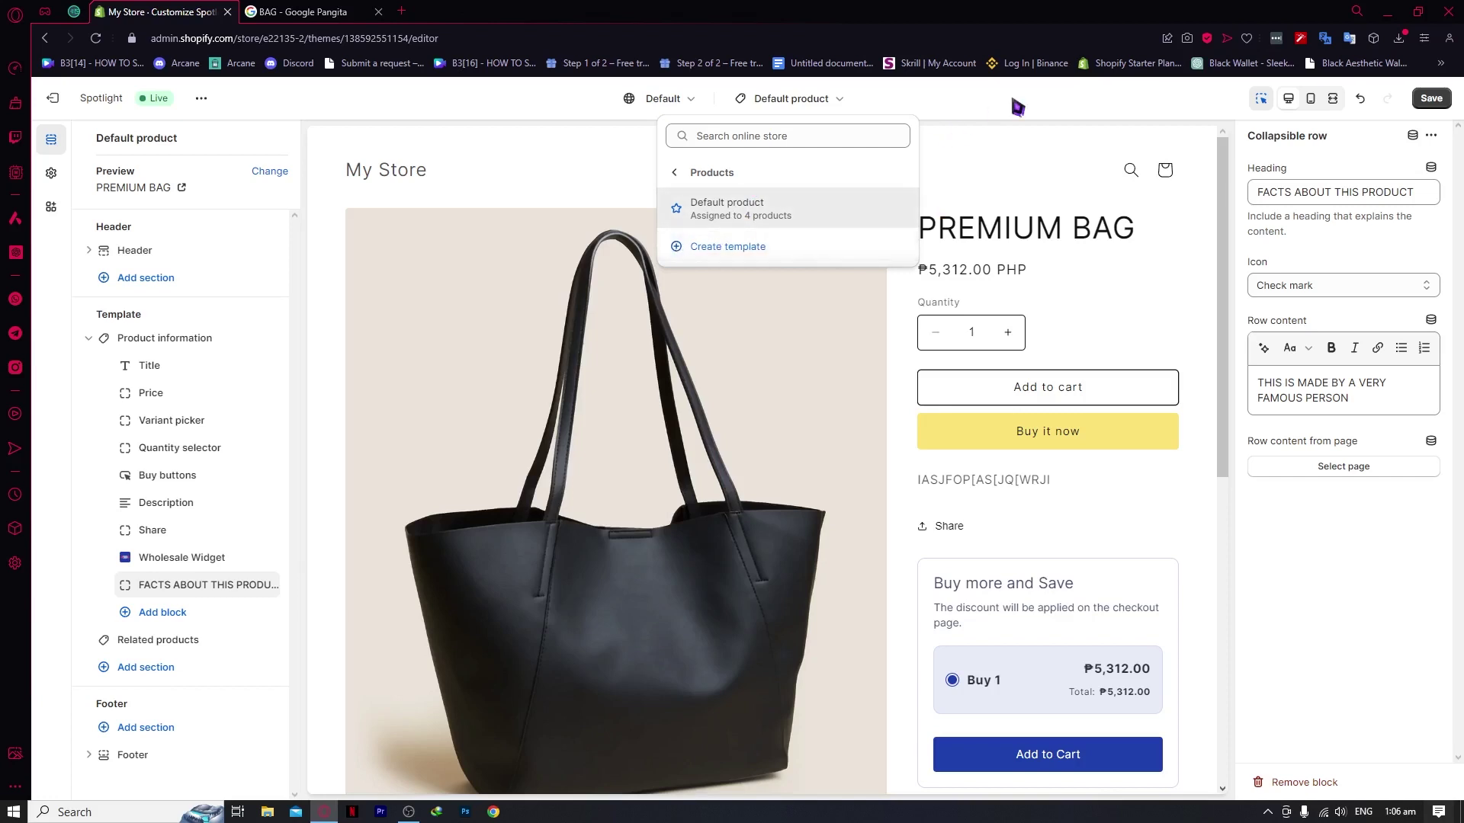
{"action": "left_click", "coordinate": [1045, 97]}
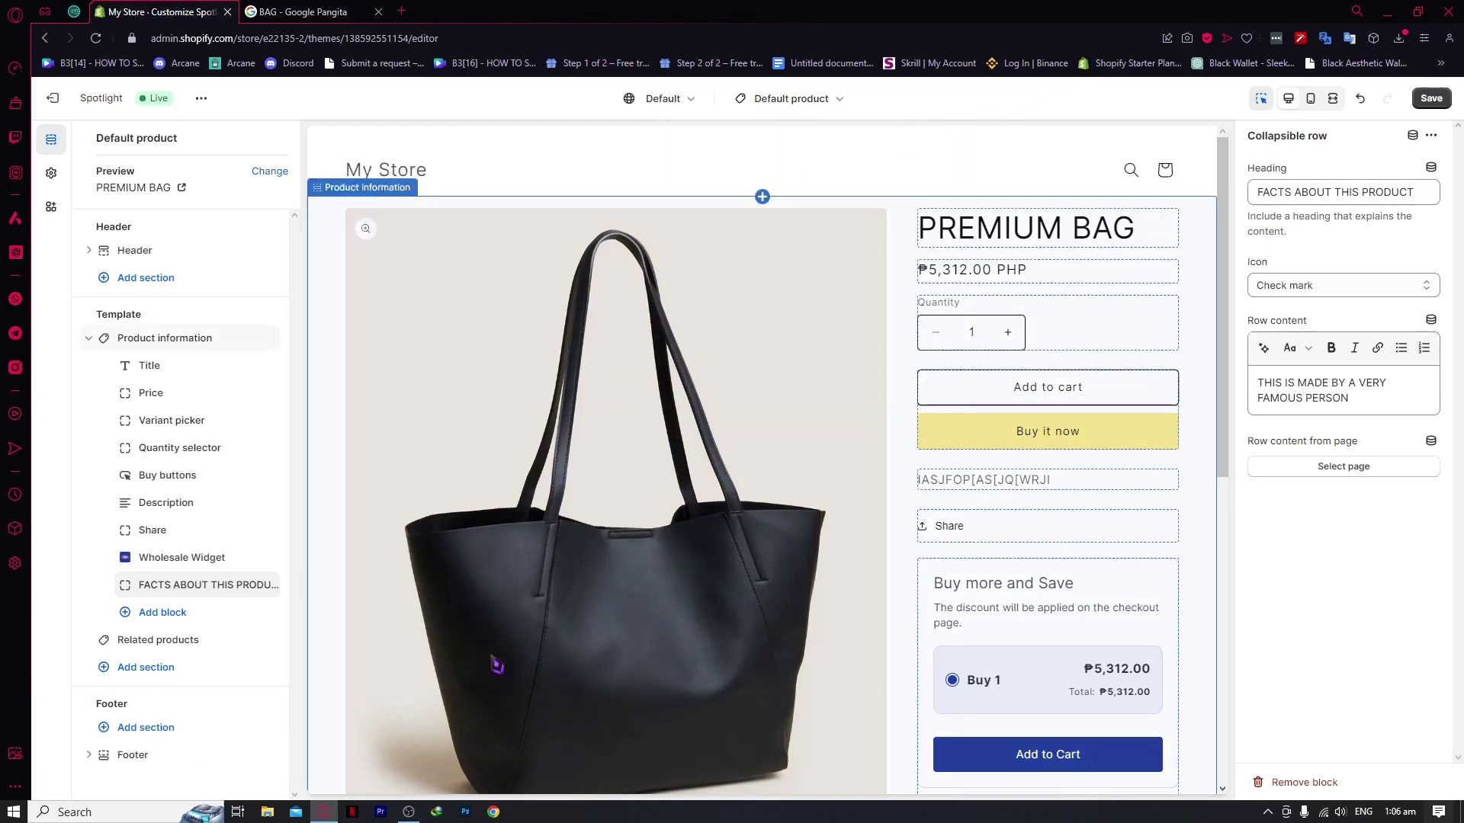
{"action": "left_click", "coordinate": [795, 97]}
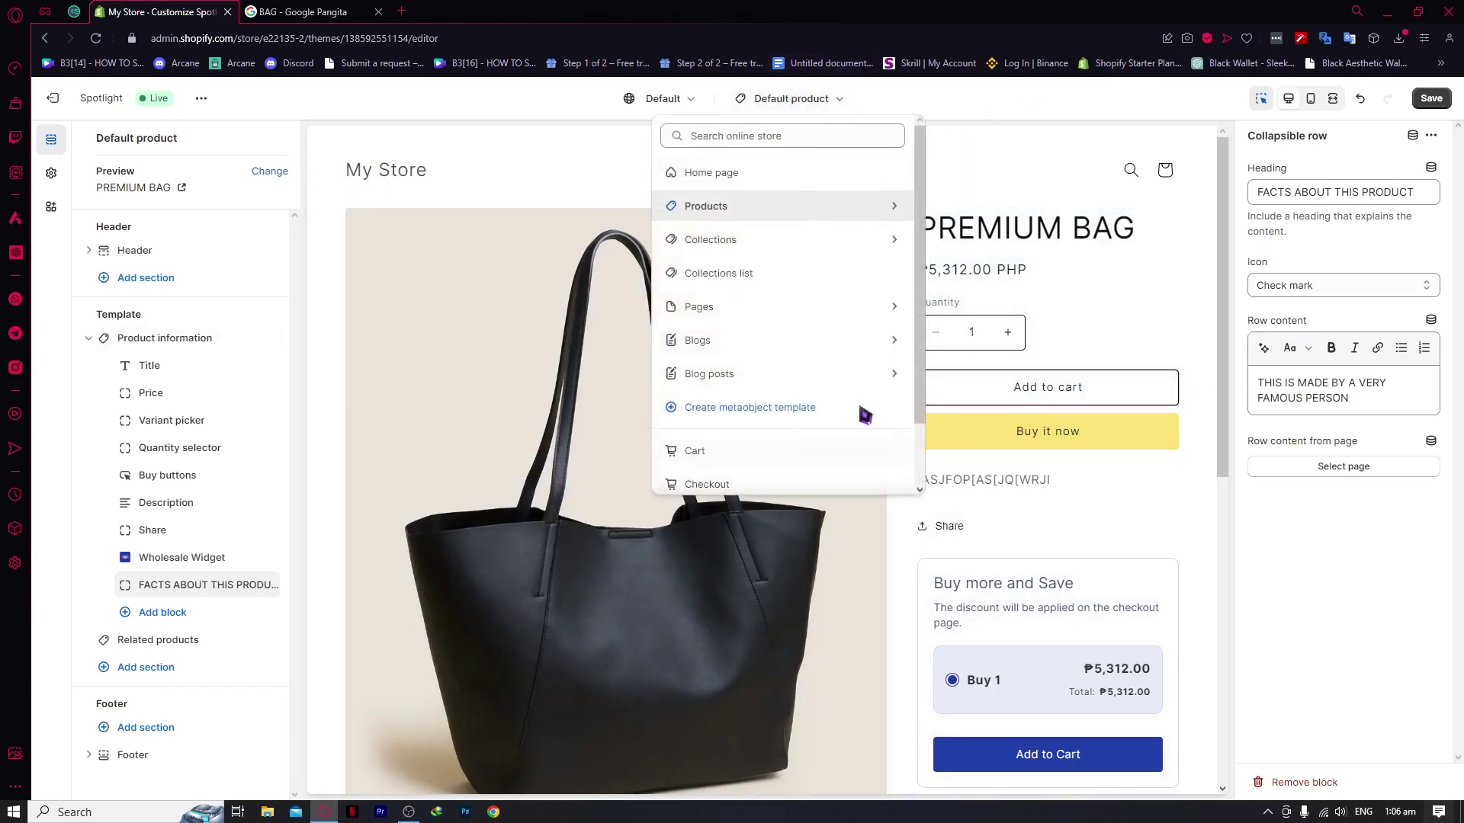
Delete the Wholesale Widget block so the FACTS ABOUT THIS PRODUCT row follows Share
{"action": "left_click", "coordinate": [1078, 163]}
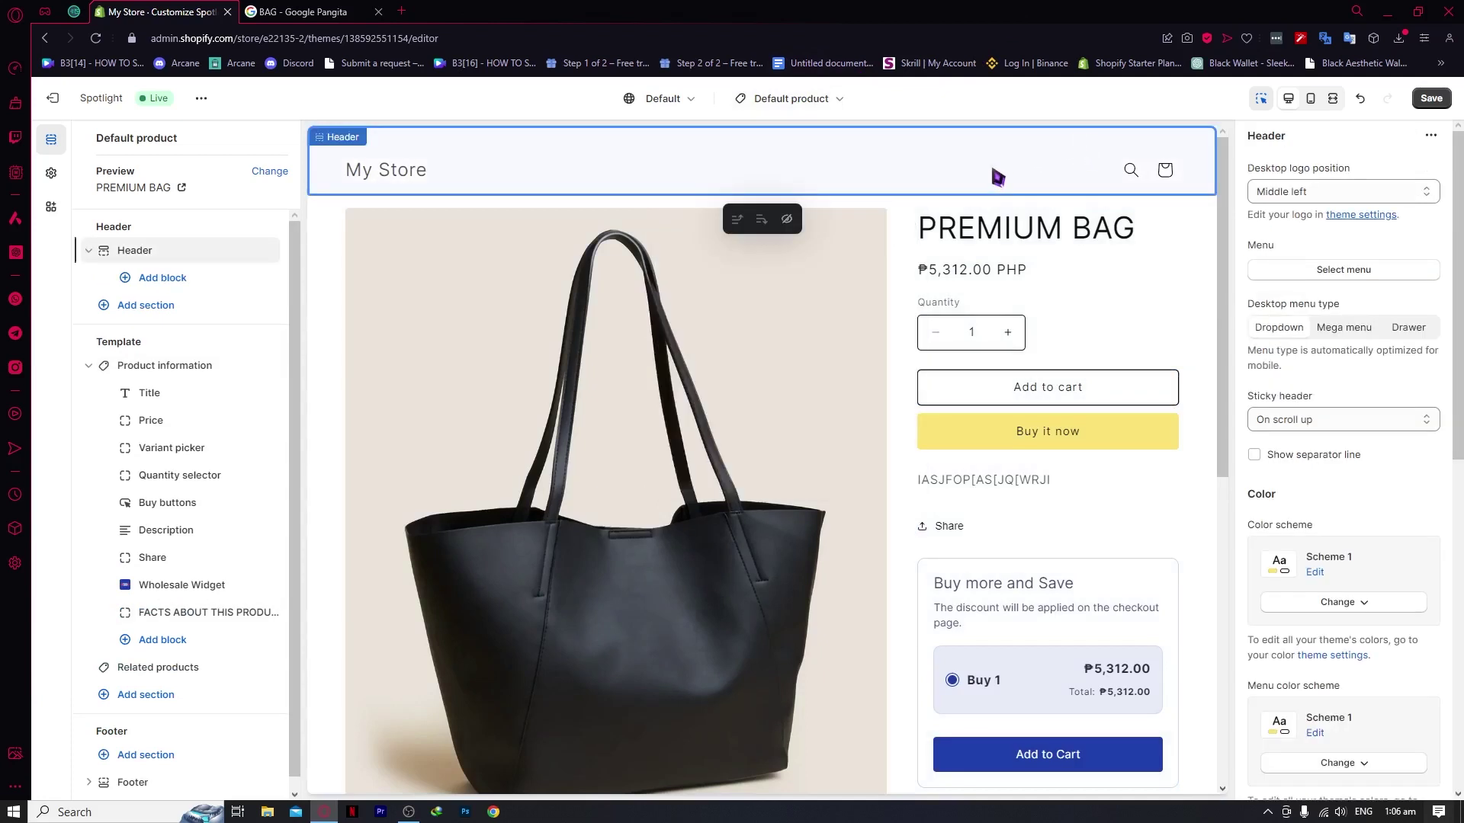
{"action": "scroll", "coordinate": [899, 411], "scroll_direction": "down", "scroll_amount": 2}
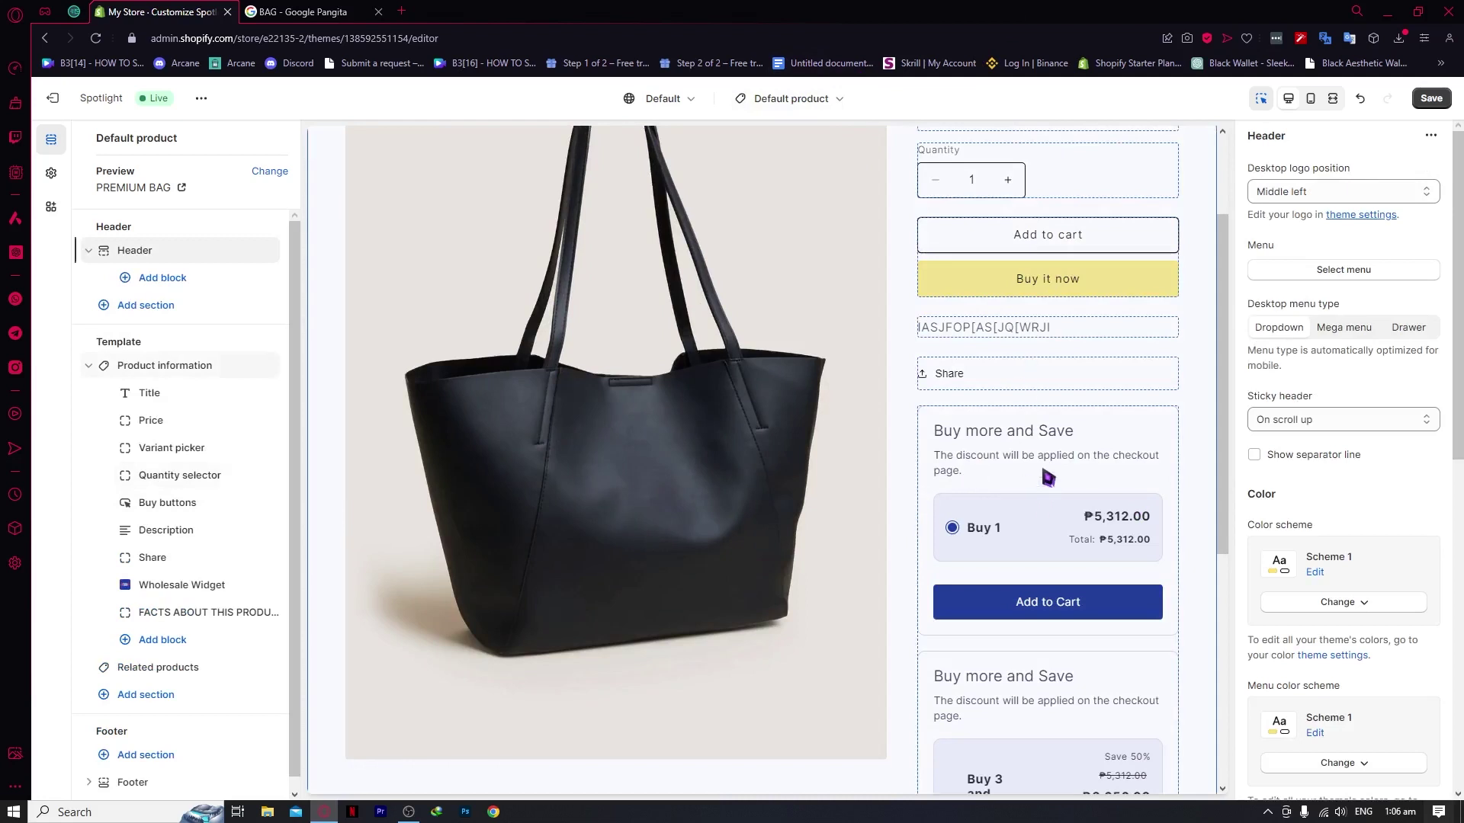
{"action": "scroll", "coordinate": [1048, 478], "scroll_direction": "down", "scroll_amount": 2}
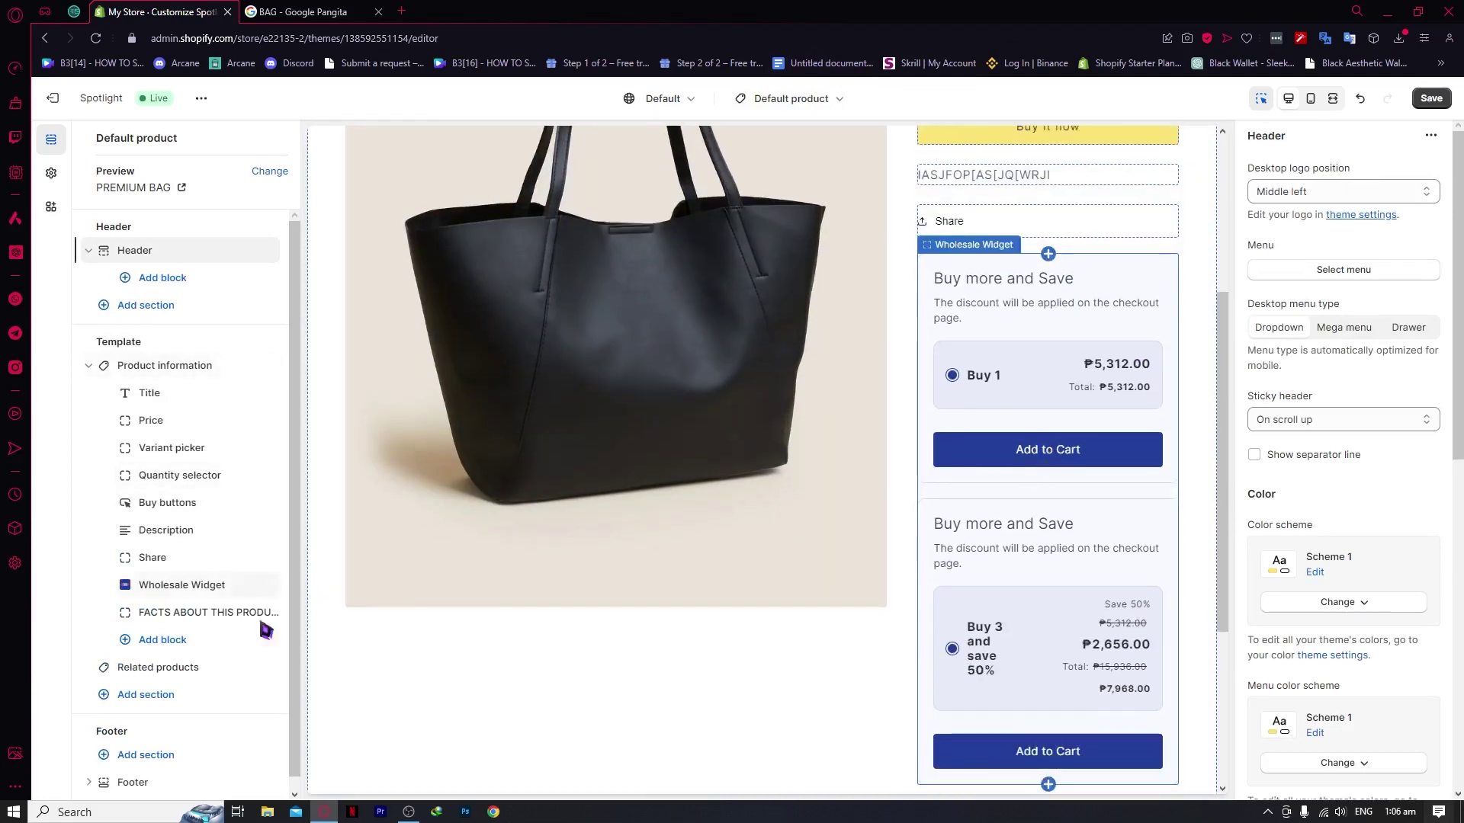
{"action": "left_click", "coordinate": [987, 279]}
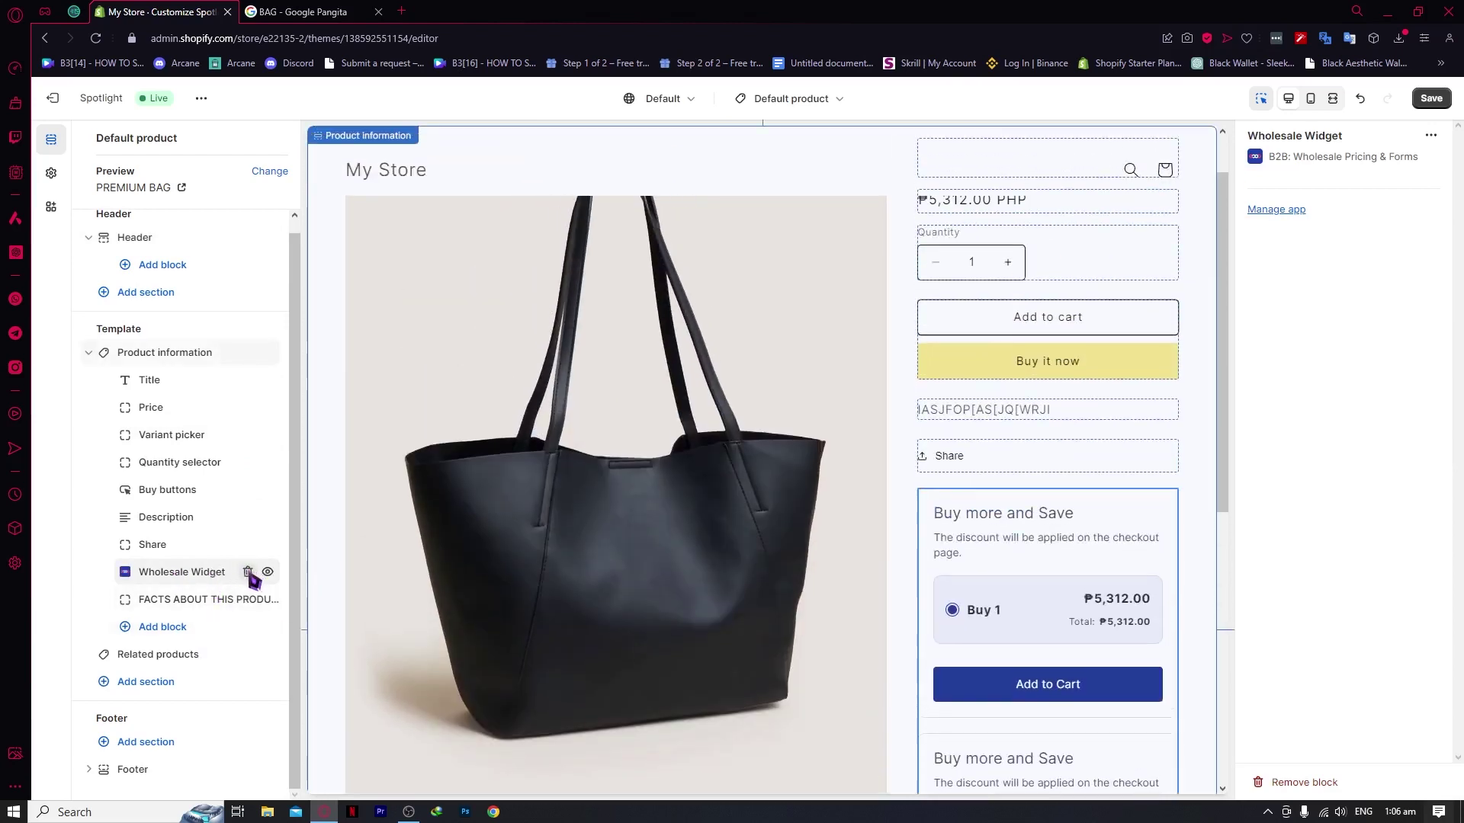
{"action": "left_click", "coordinate": [247, 572]}
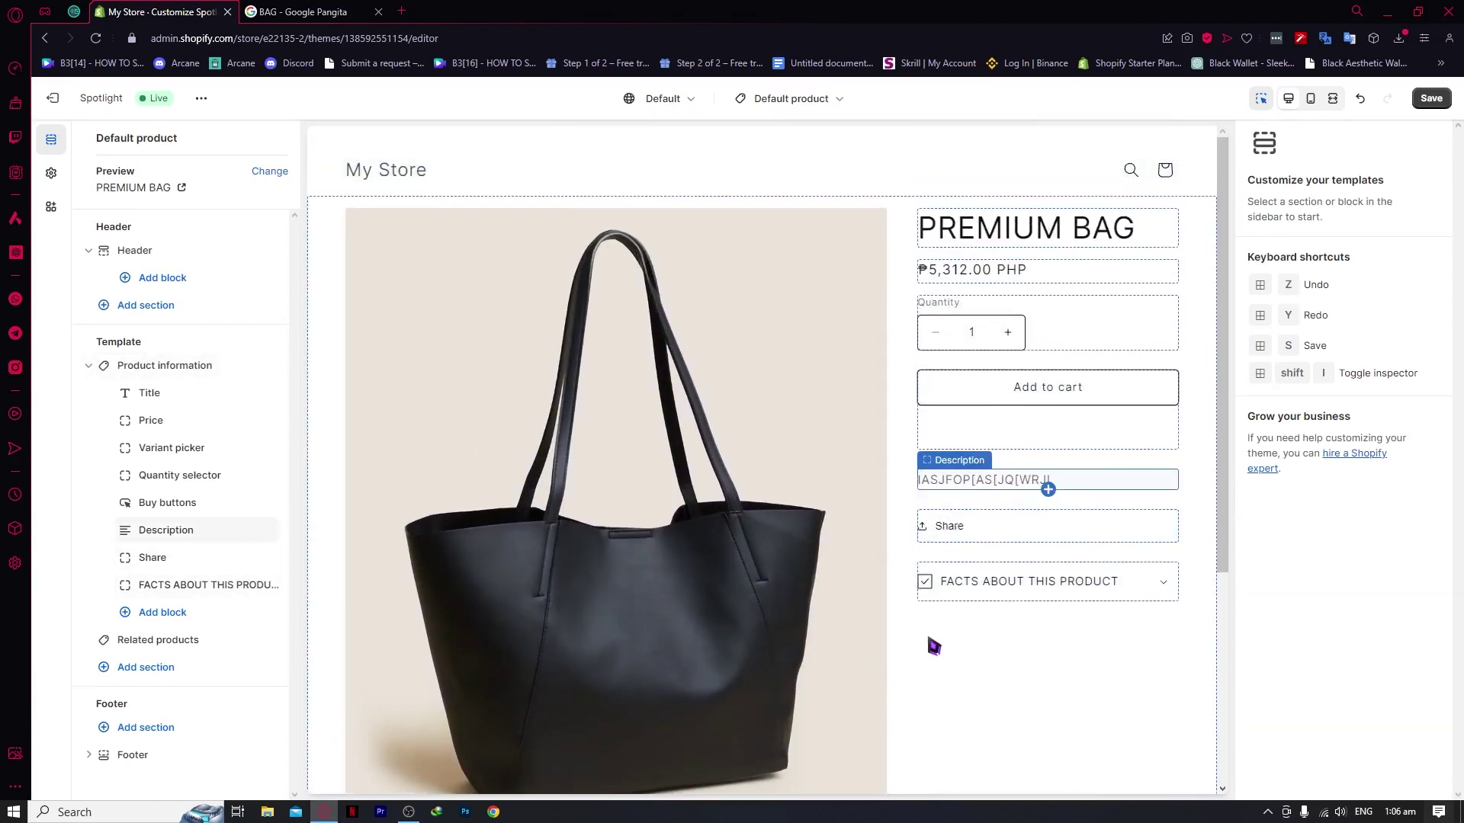
{"action": "scroll", "coordinate": [933, 647], "scroll_direction": "down", "scroll_amount": 3}
Add the Bundle shortcode widget app block to the Header section
{"action": "left_click", "coordinate": [696, 558]}
{"action": "scroll", "coordinate": [693, 495], "scroll_direction": "up", "scroll_amount": 4}
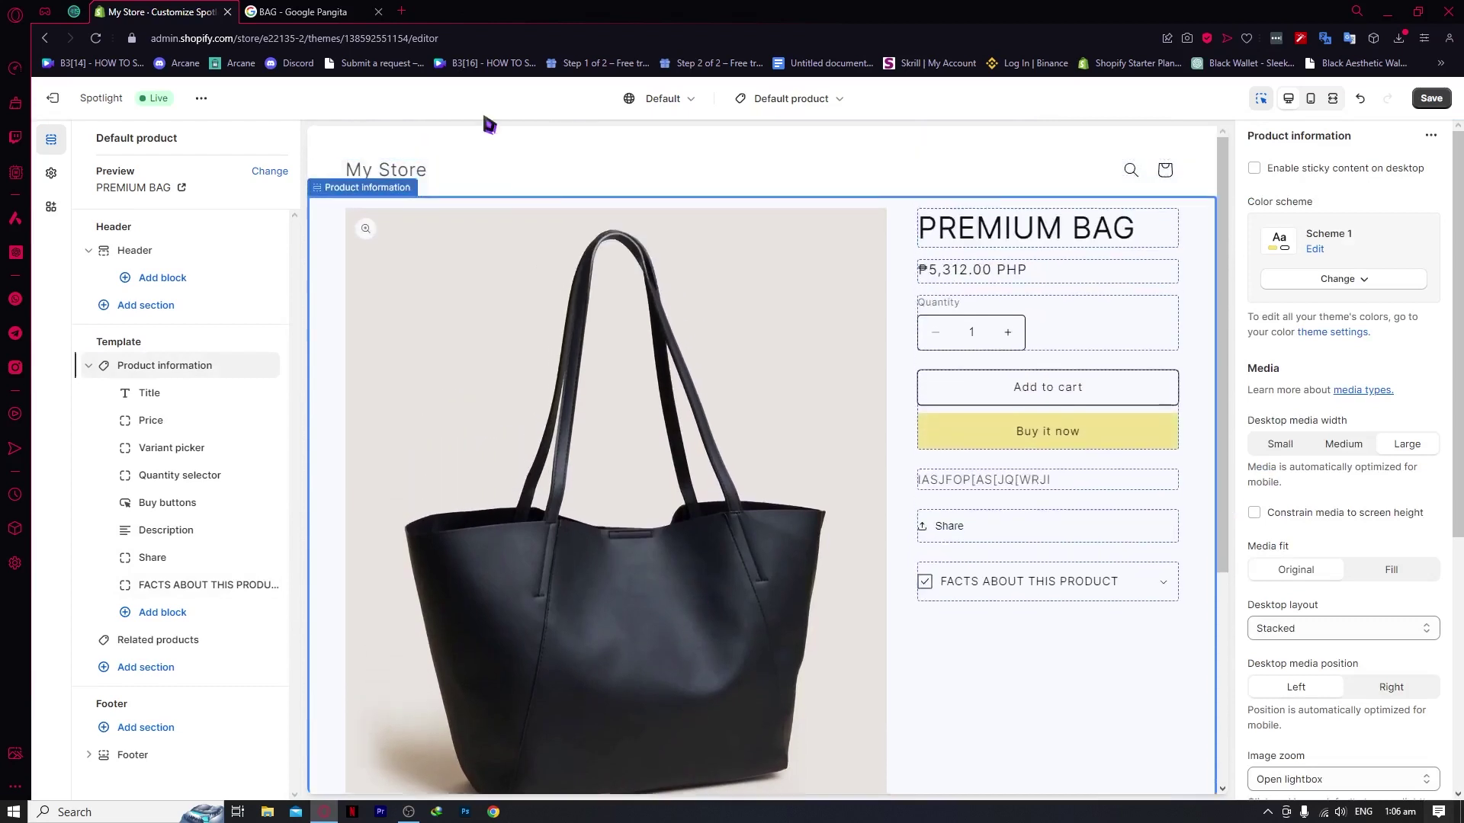
{"action": "left_click", "coordinate": [409, 160]}
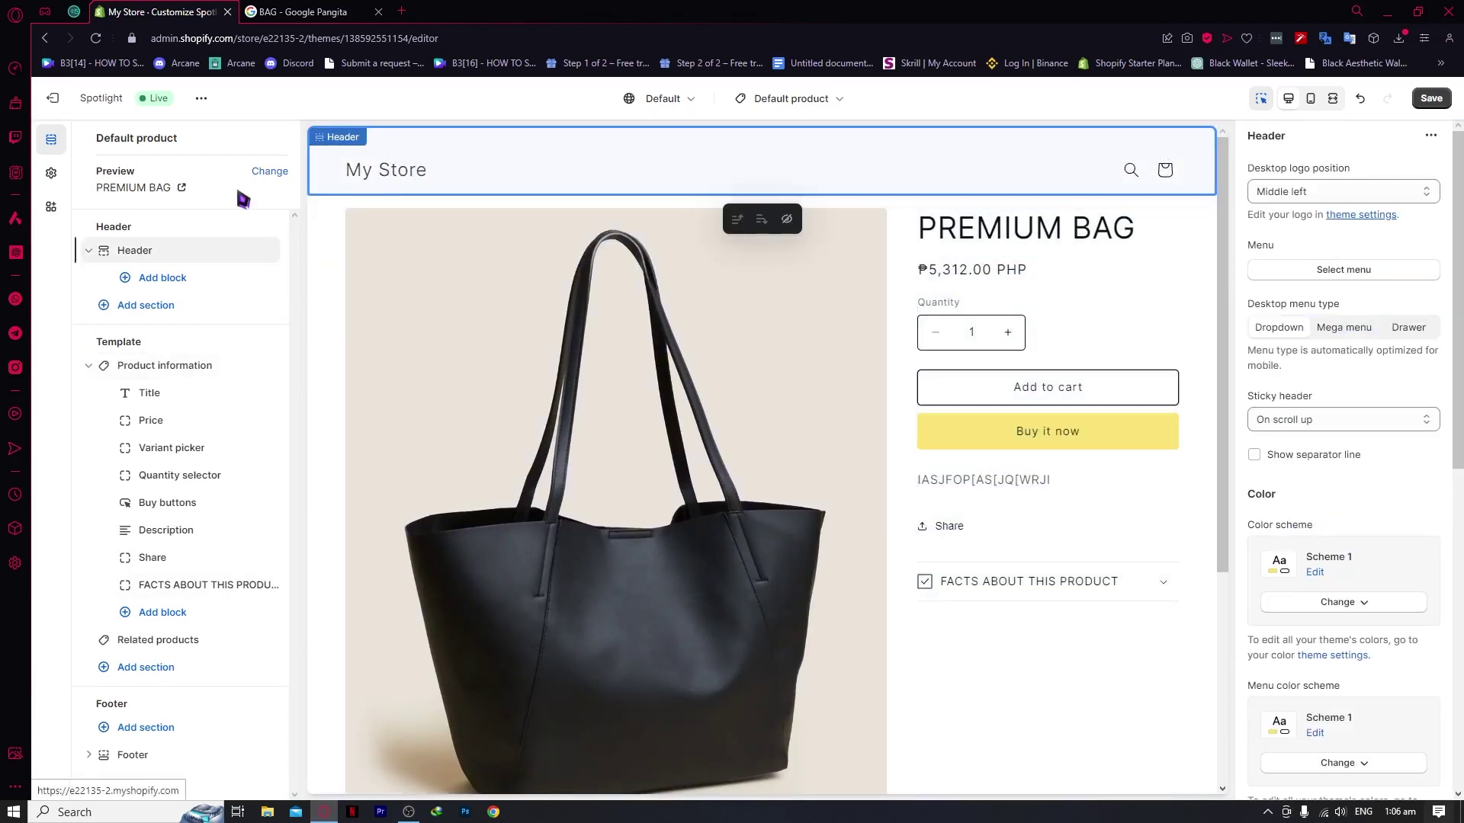
{"action": "left_click", "coordinate": [191, 281]}
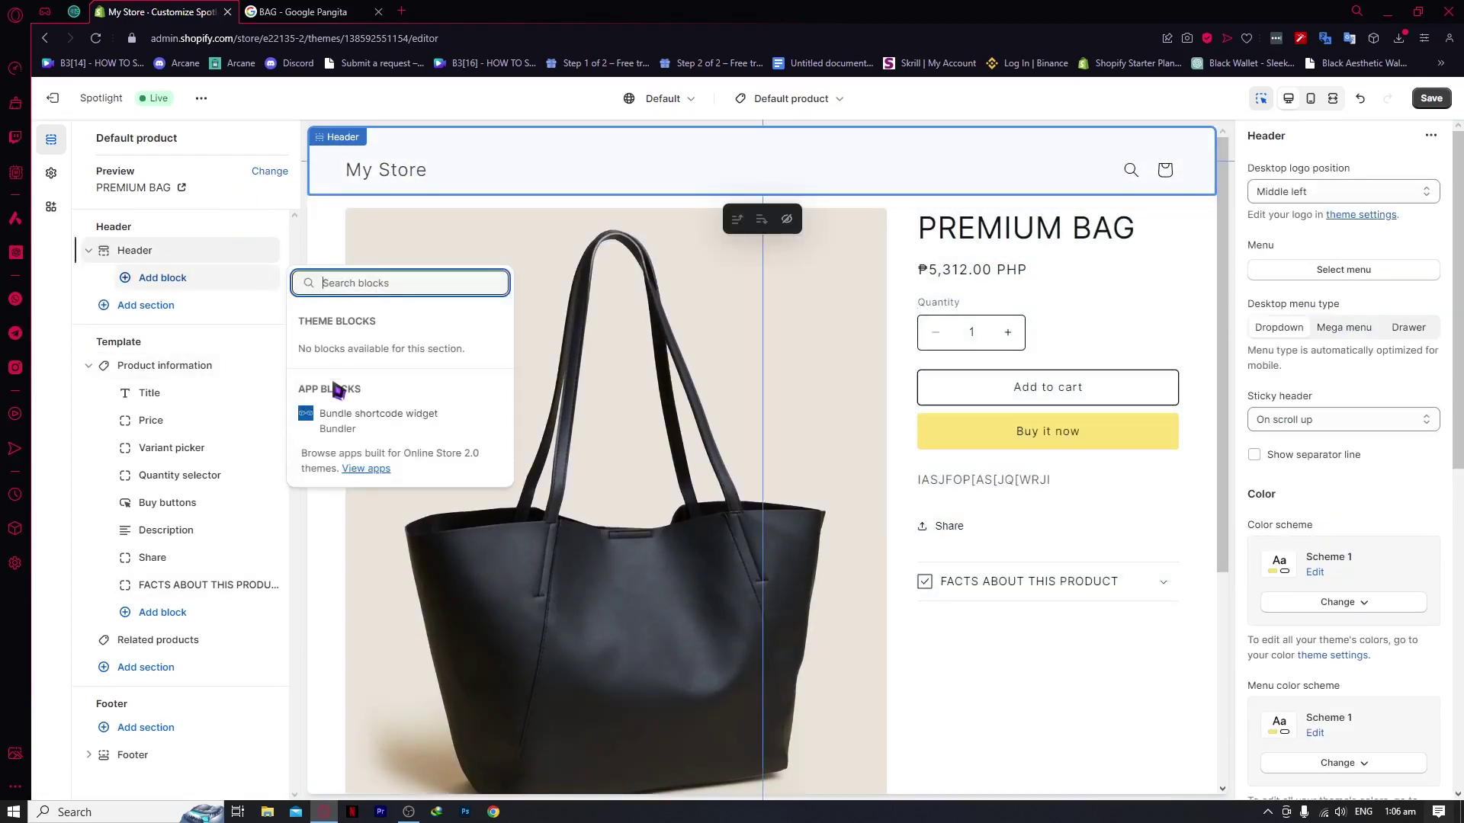
{"action": "left_click", "coordinate": [421, 424]}
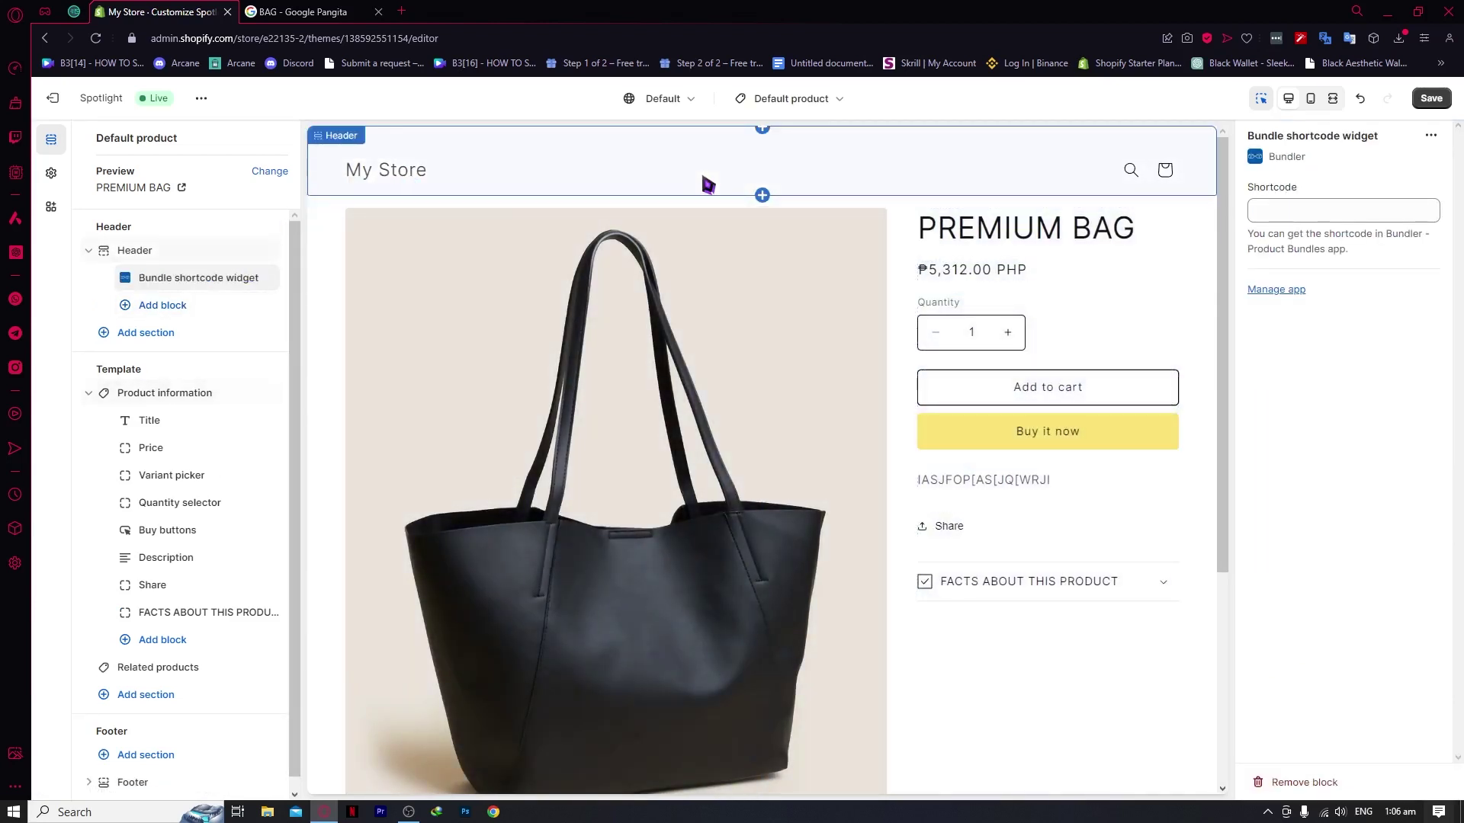
Preview the Home page, then return to the PREMIUM BAG product page
{"action": "left_click", "coordinate": [390, 168]}
{"action": "left_click", "coordinate": [400, 174]}
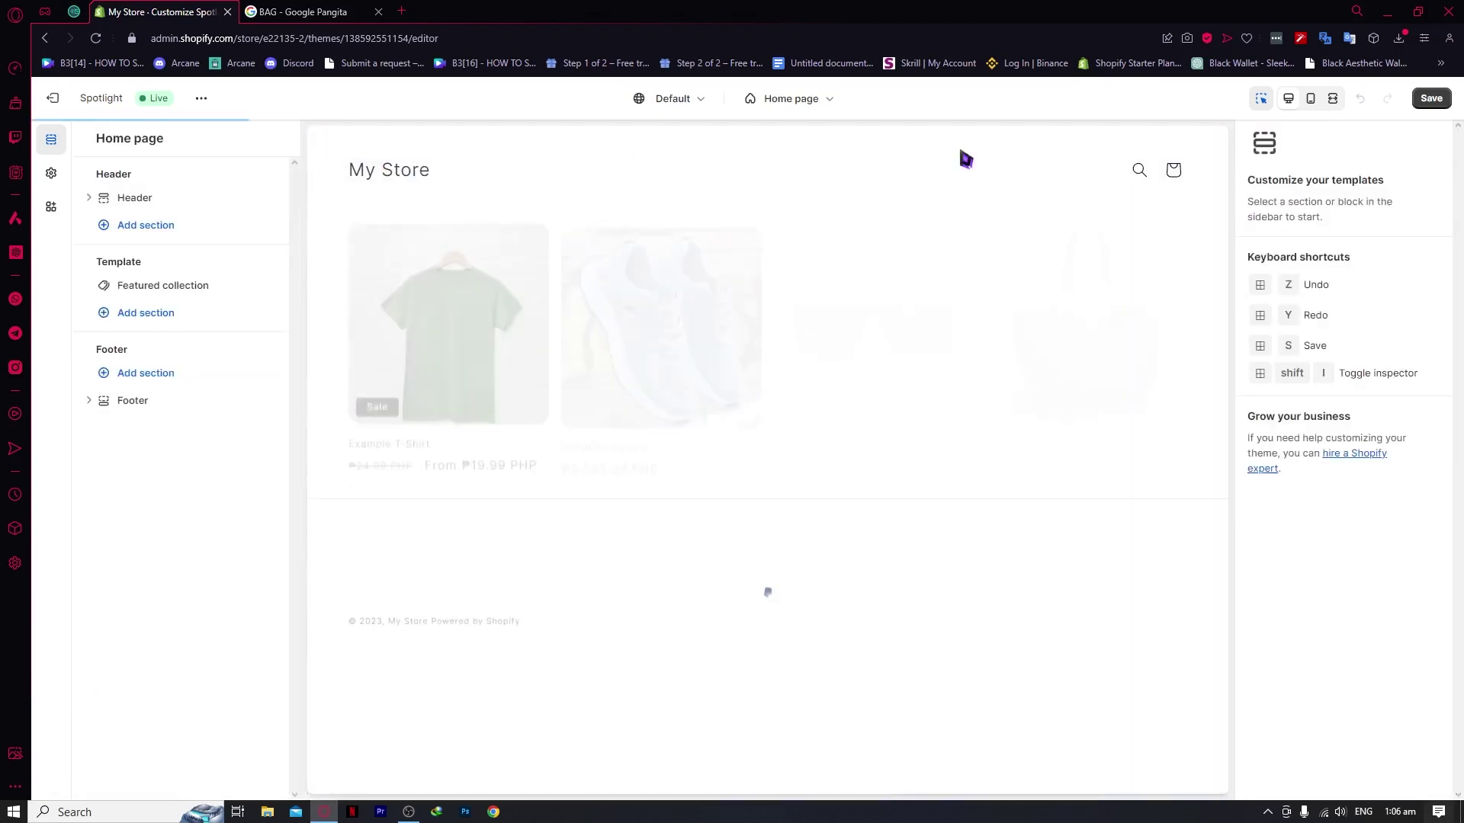
{"action": "left_click", "coordinate": [1046, 321]}
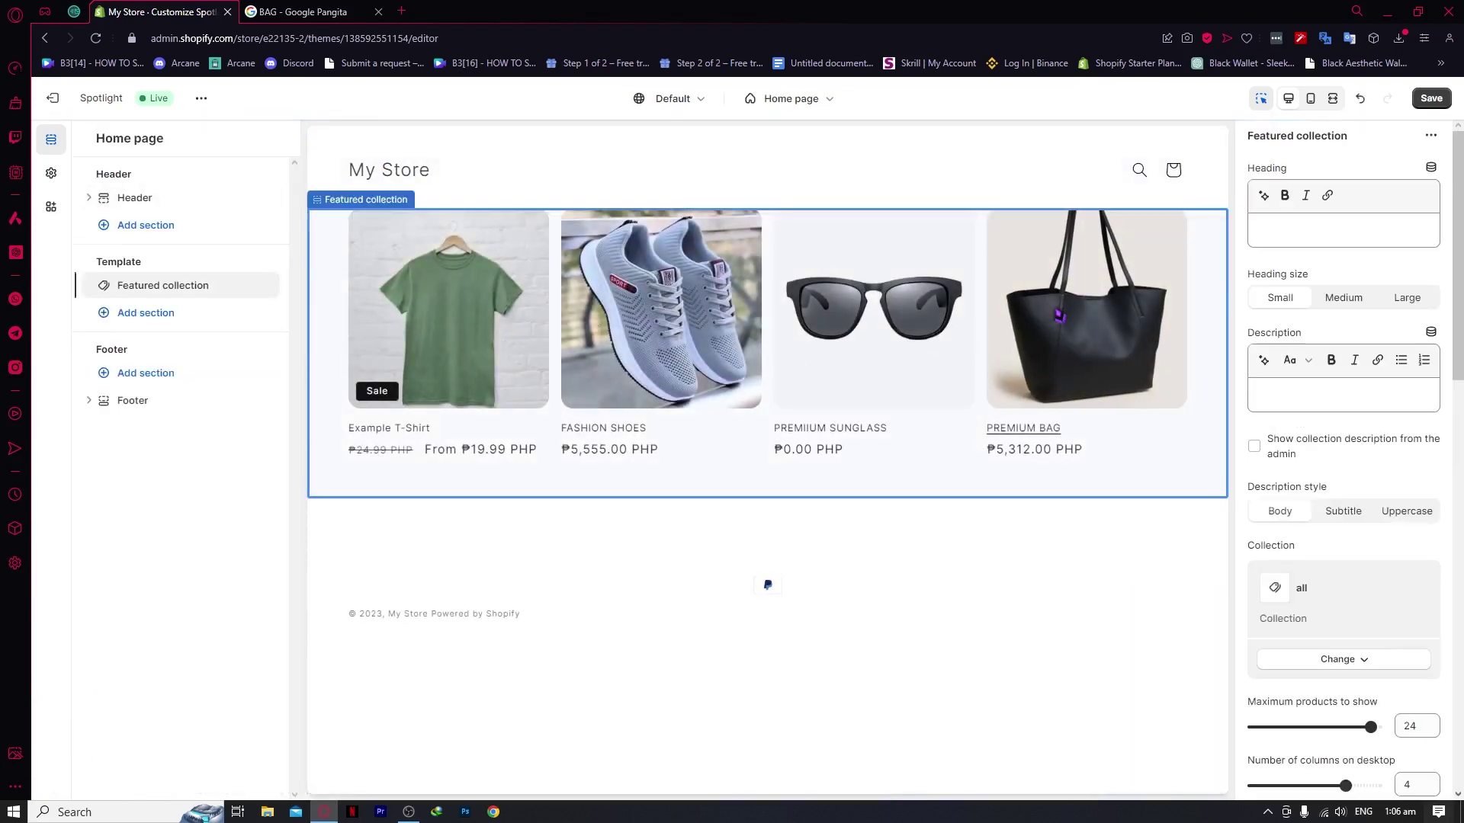
{"action": "left_click", "coordinate": [1058, 315]}
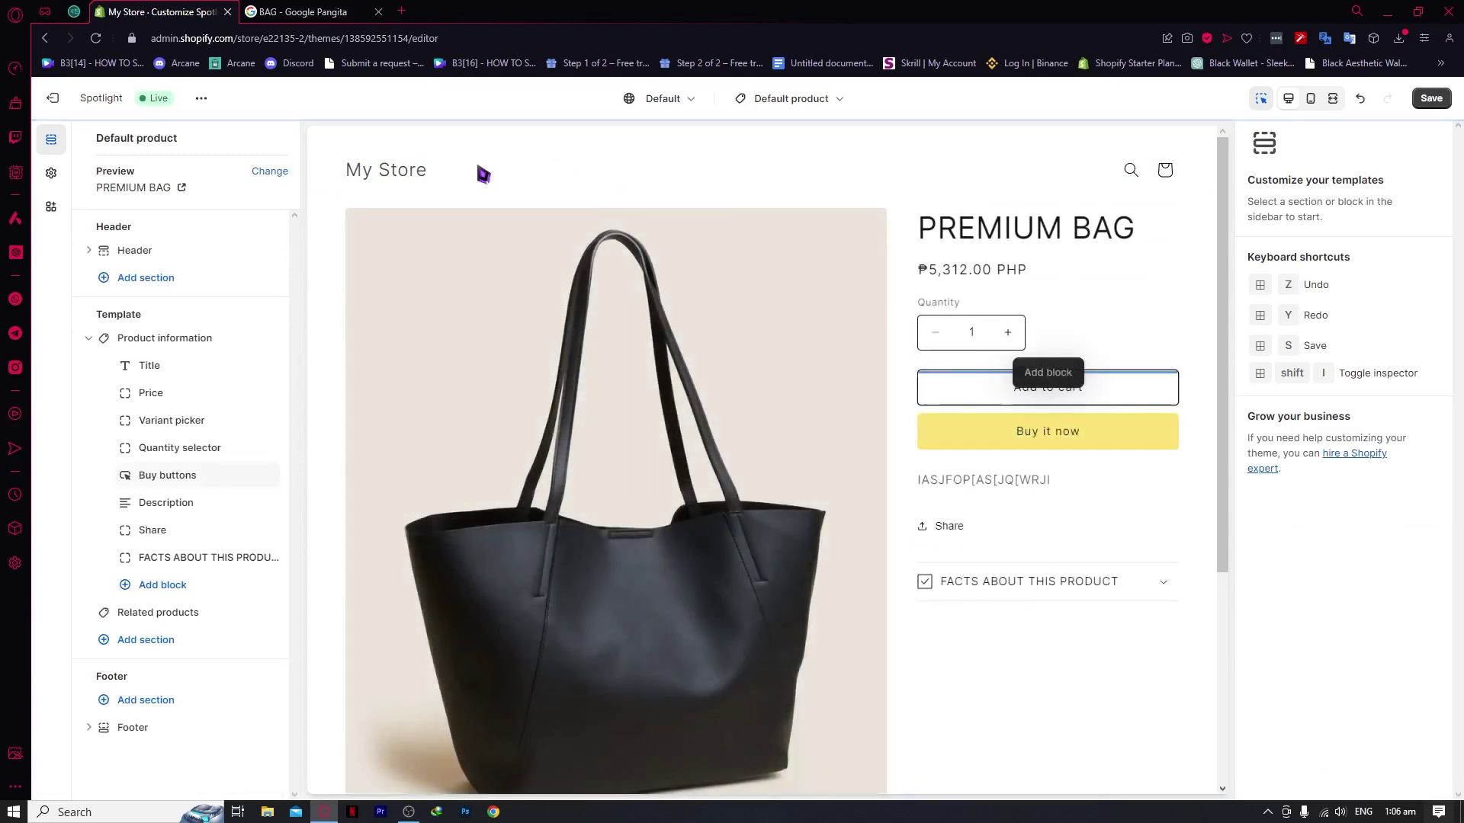
Set the header's desktop logo position to Top center and its menu color scheme to Scheme 5
{"action": "left_click", "coordinate": [416, 183]}
{"action": "left_click", "coordinate": [1294, 191]}
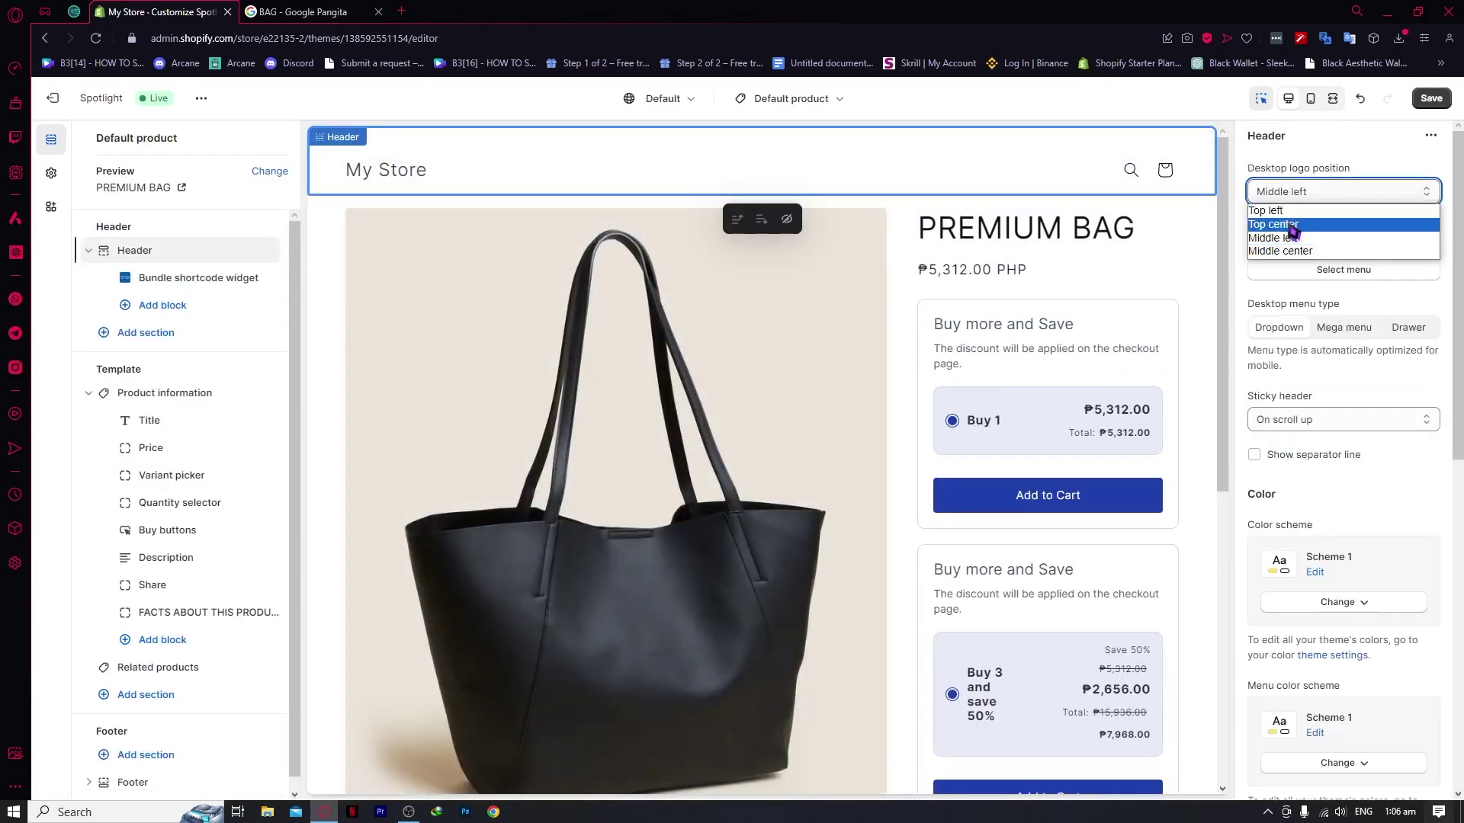
{"action": "left_click", "coordinate": [1296, 224]}
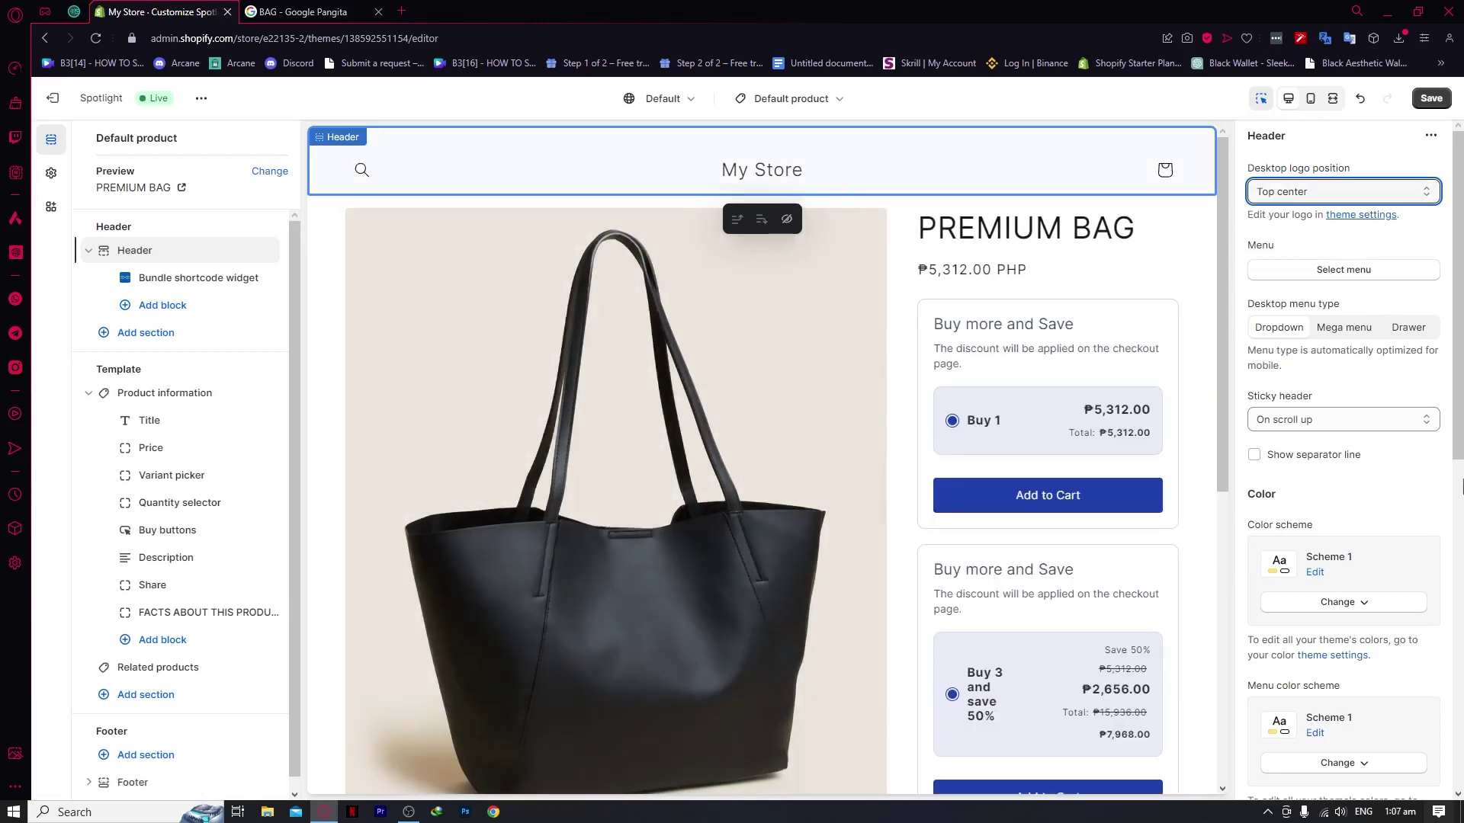
{"action": "scroll", "coordinate": [1386, 422], "scroll_direction": "down", "scroll_amount": 4}
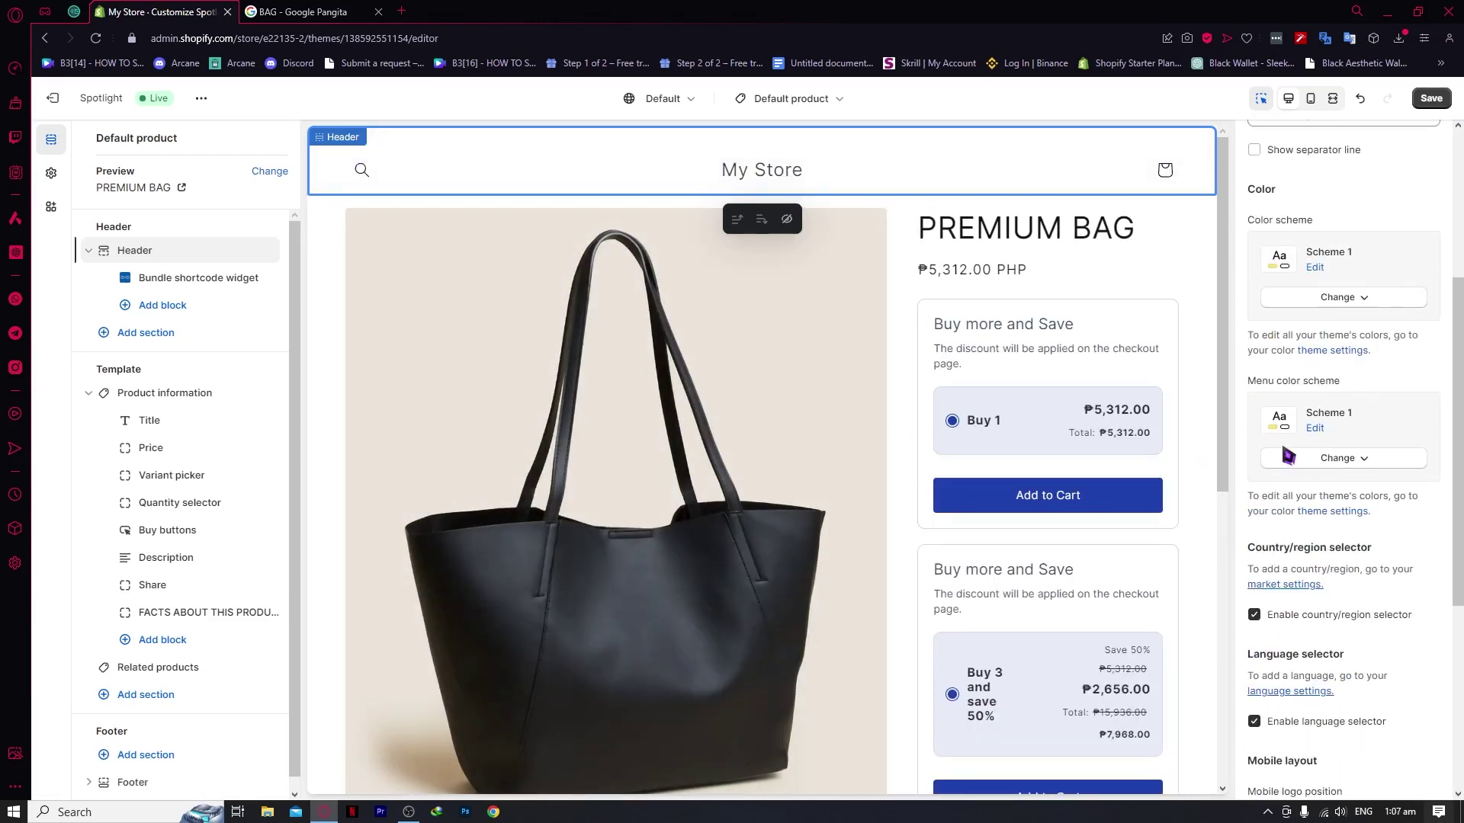
{"action": "left_click", "coordinate": [1341, 461]}
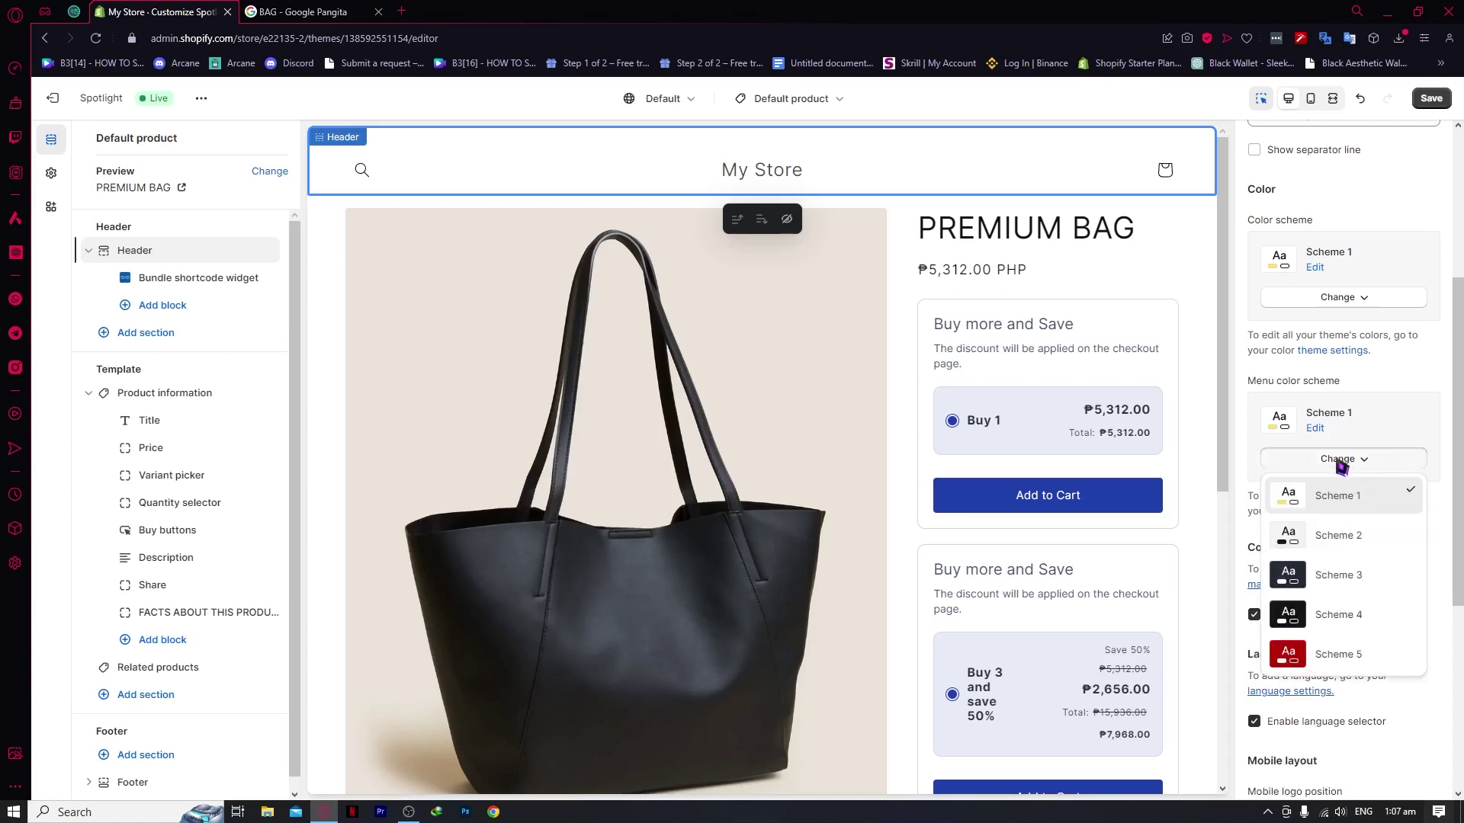
{"action": "left_click", "coordinate": [1326, 656]}
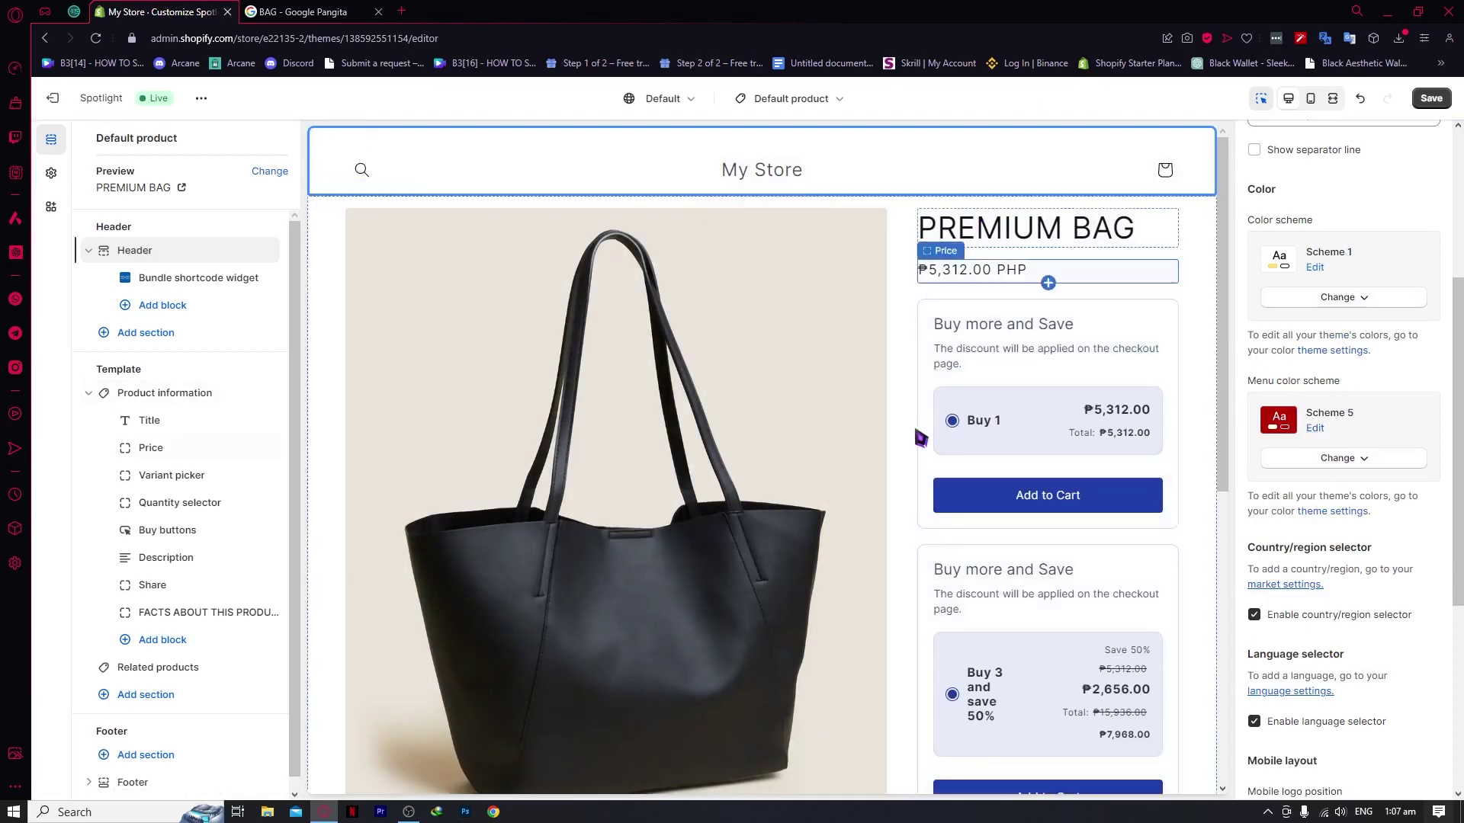
{"action": "scroll", "coordinate": [1322, 343], "scroll_direction": "up", "scroll_amount": 3}
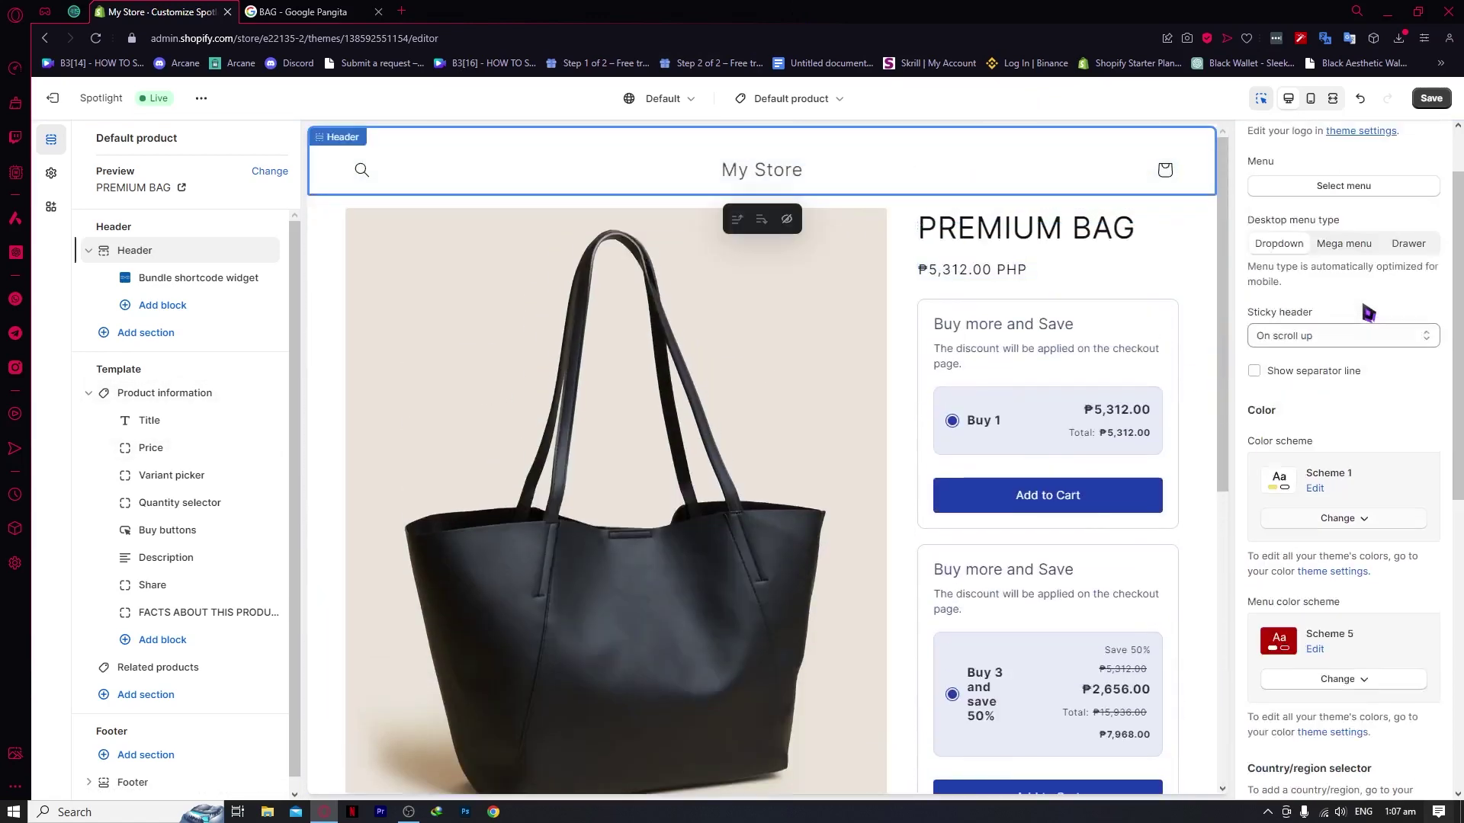
{"action": "left_click", "coordinate": [1338, 526]}
{"action": "left_click", "coordinate": [1342, 722]}
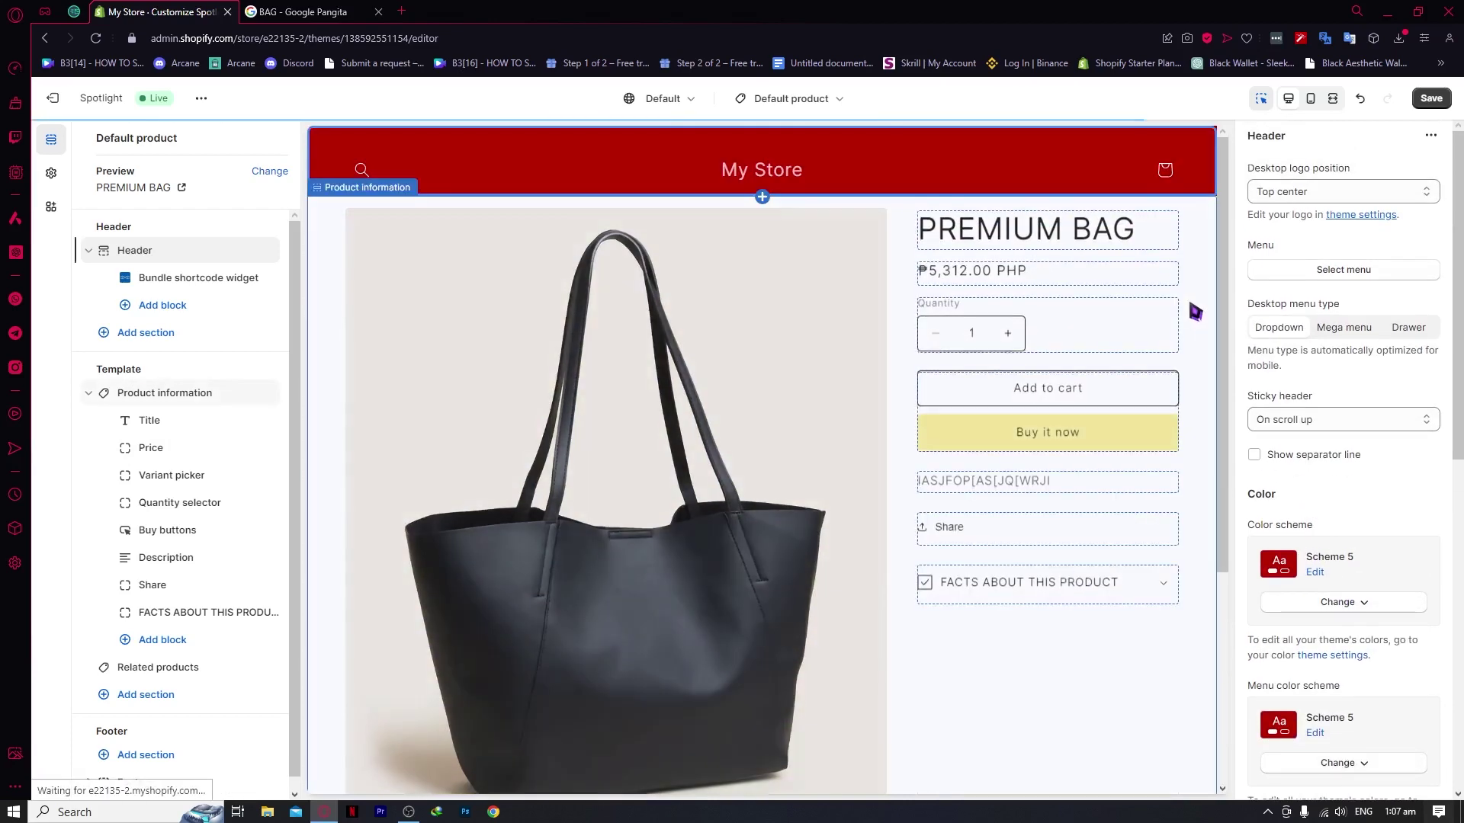
{"action": "left_click", "coordinate": [1197, 358]}
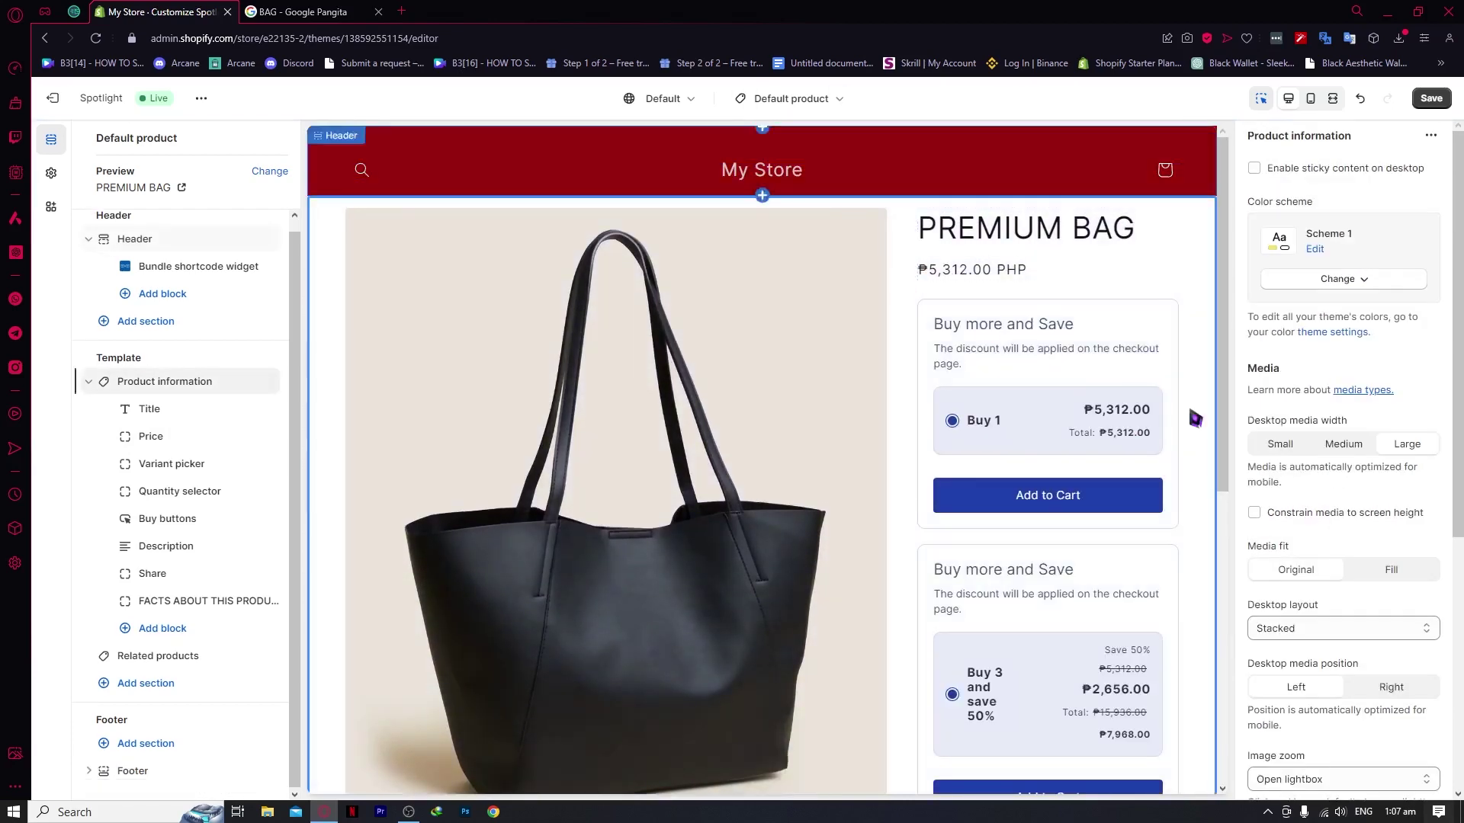
{"action": "left_click", "coordinate": [1025, 166]}
{"action": "left_click", "coordinate": [1338, 602]}
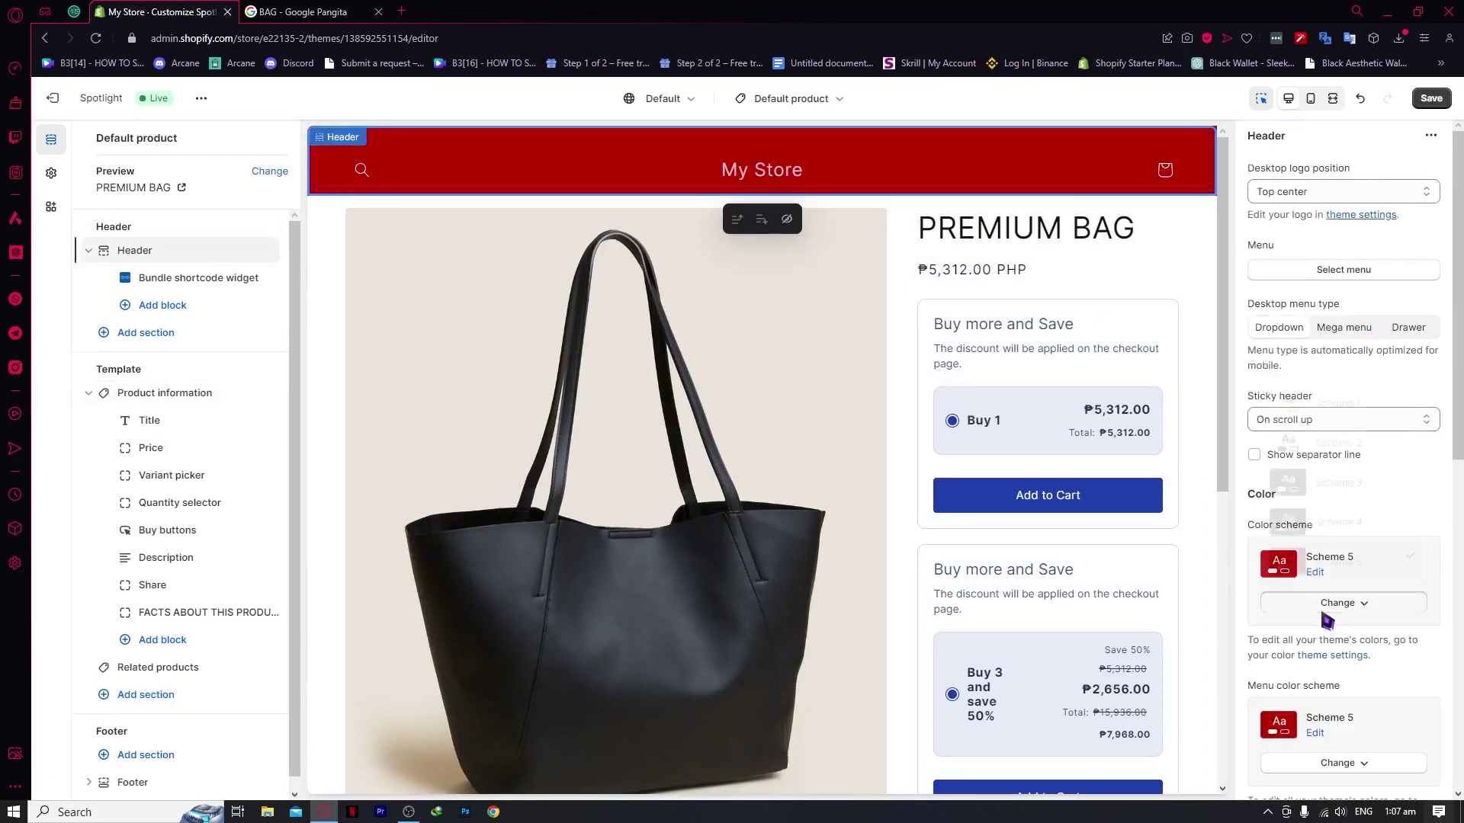
{"action": "left_click", "coordinate": [1259, 404]}
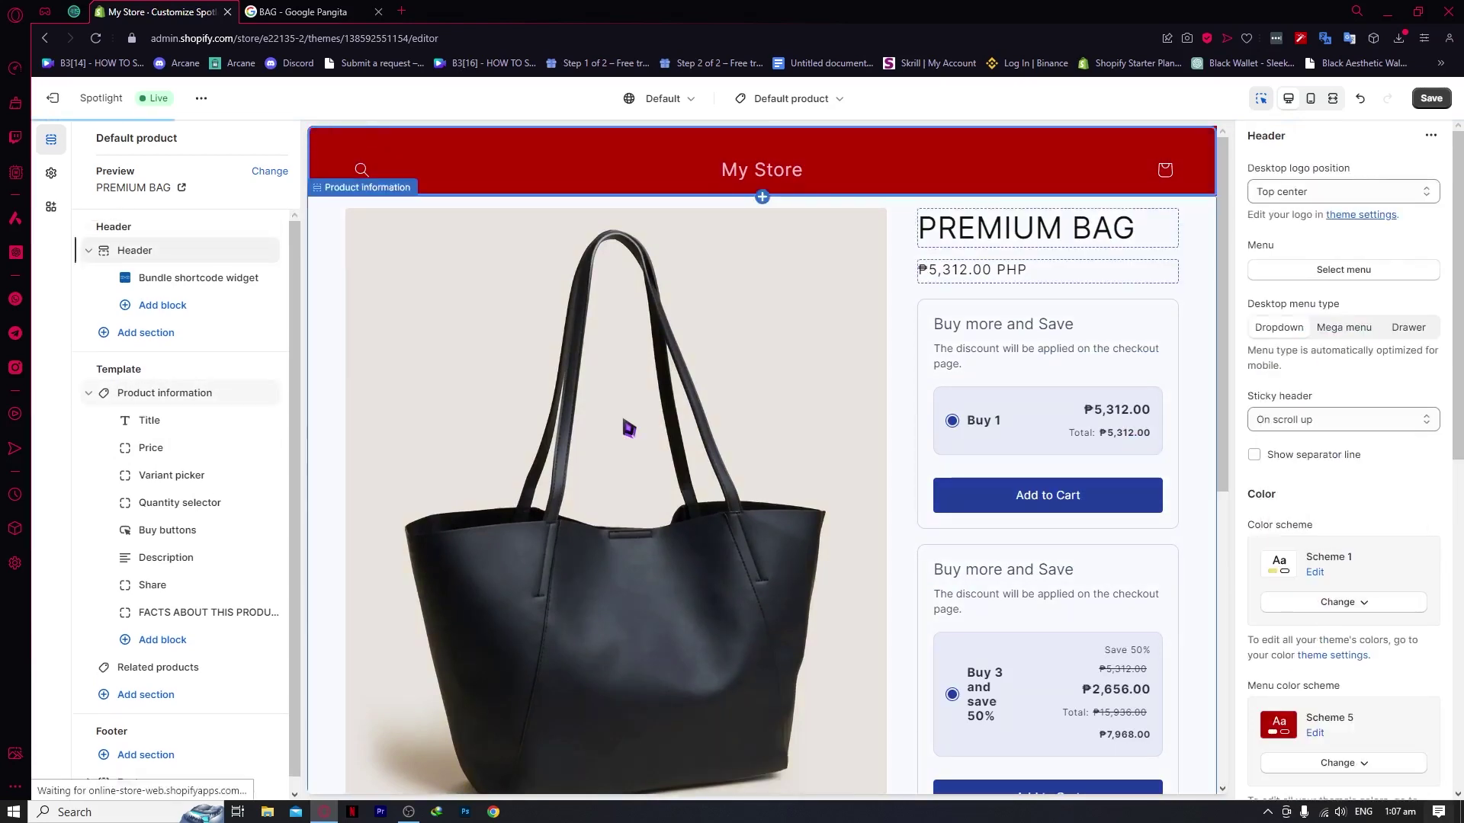